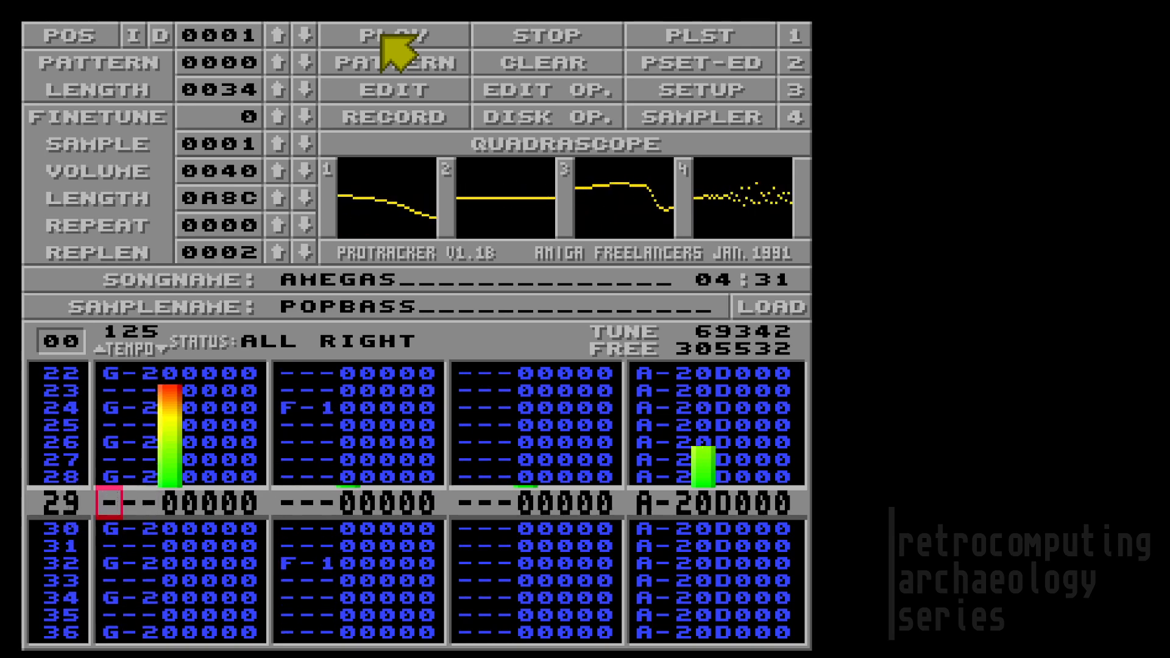
Step: Stop the AHEGAS song partway through pattern 00
{"action": "left_click", "coordinate": [525, 41]}
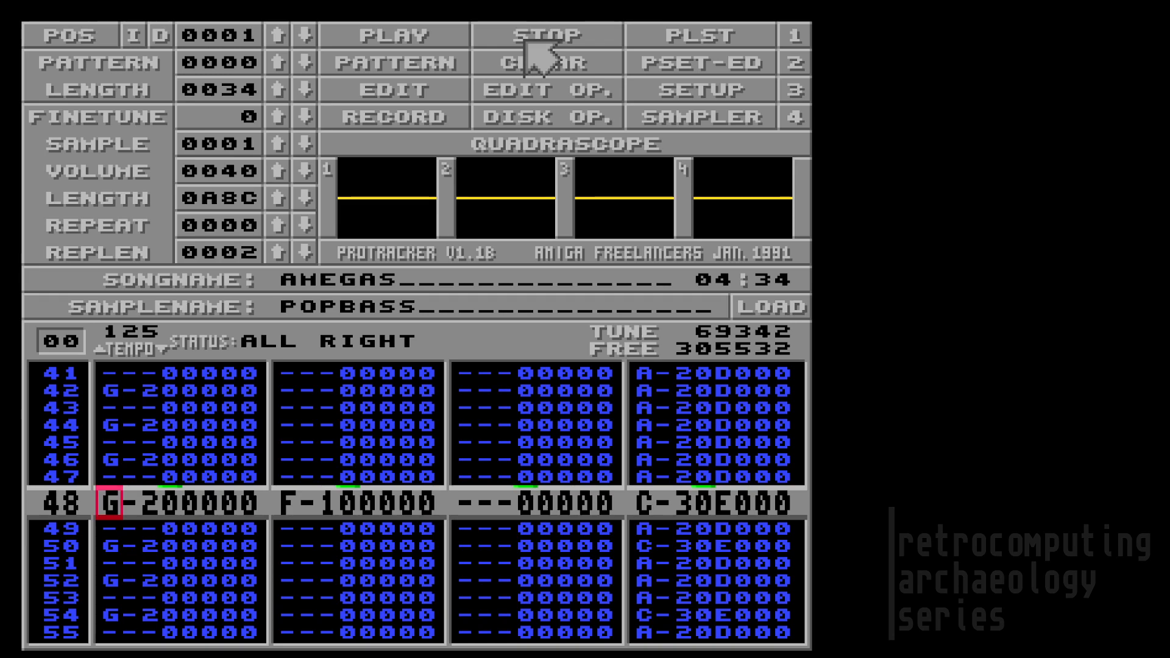
{"action": "key", "text": "Up"}
{"action": "key", "text": "Up"}
{"action": "key", "text": "Up"}
{"action": "key", "text": "Up"}
{"action": "key", "text": "Up"}
{"action": "key", "text": "Up"}
{"action": "key", "text": "Up"}
{"action": "key", "text": "Up"}
{"action": "key", "text": "Up"}
{"action": "key", "text": "Up"}
{"action": "key", "text": "Up"}
{"action": "key", "text": "Up"}
{"action": "key", "text": "Up"}
{"action": "key", "text": "Up"}
{"action": "key", "text": "Up"}
{"action": "key", "text": "Up"}
{"action": "key", "text": "Up"}
{"action": "key", "text": "Up"}
{"action": "key", "text": "Up"}
{"action": "key", "text": "Up"}
{"action": "key", "text": "Up"}
{"action": "key", "text": "Up"}
{"action": "key", "text": "Up"}
{"action": "key", "text": "Up"}
{"action": "key", "text": "Up"}
{"action": "key", "text": "Up"}
{"action": "key", "text": "Up"}
{"action": "key", "text": "Up"}
{"action": "key", "text": "Up"}
{"action": "key", "text": "Up"}
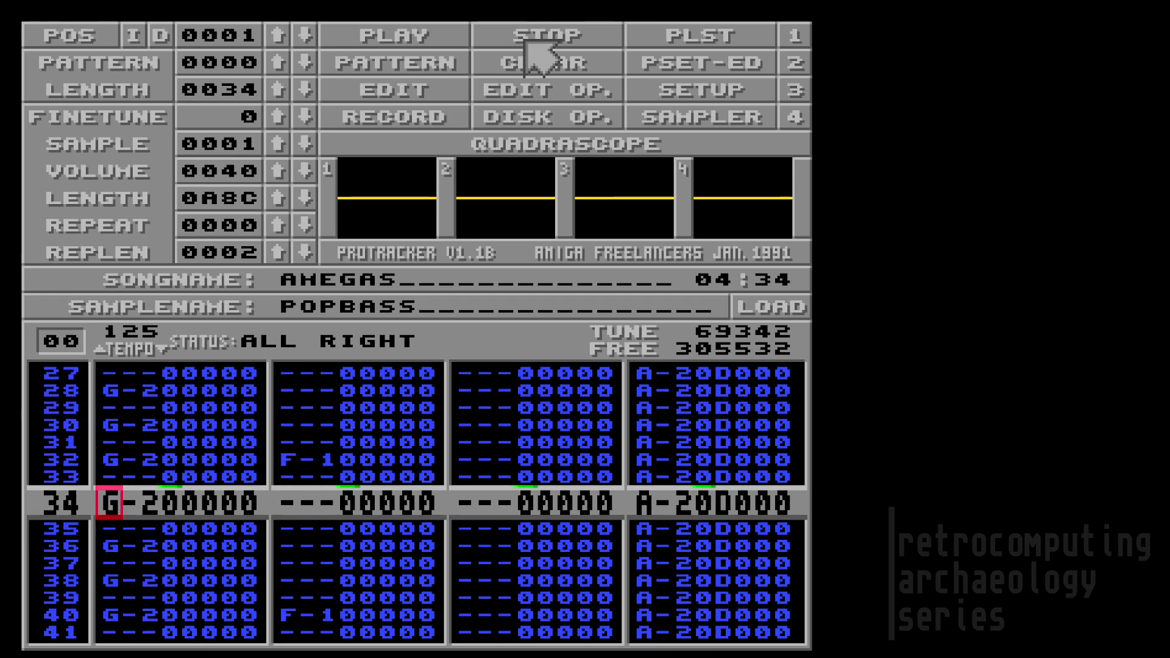
{"action": "key", "text": "Up"}
{"action": "key", "text": "Up"}
{"action": "key", "text": "Up"}
{"action": "key", "text": "Up"}
{"action": "key", "text": "Up"}
{"action": "key", "text": "Up"}
{"action": "key", "text": "Up"}
{"action": "key", "text": "Up"}
{"action": "key", "text": "Up"}
{"action": "key", "text": "Up"}
{"action": "key", "text": "Up"}
{"action": "key", "text": "Up"}
{"action": "key", "text": "Up"}
{"action": "key", "text": "Up"}
{"action": "key", "text": "Up"}
{"action": "key", "text": "Up"}
{"action": "key", "text": "Up"}
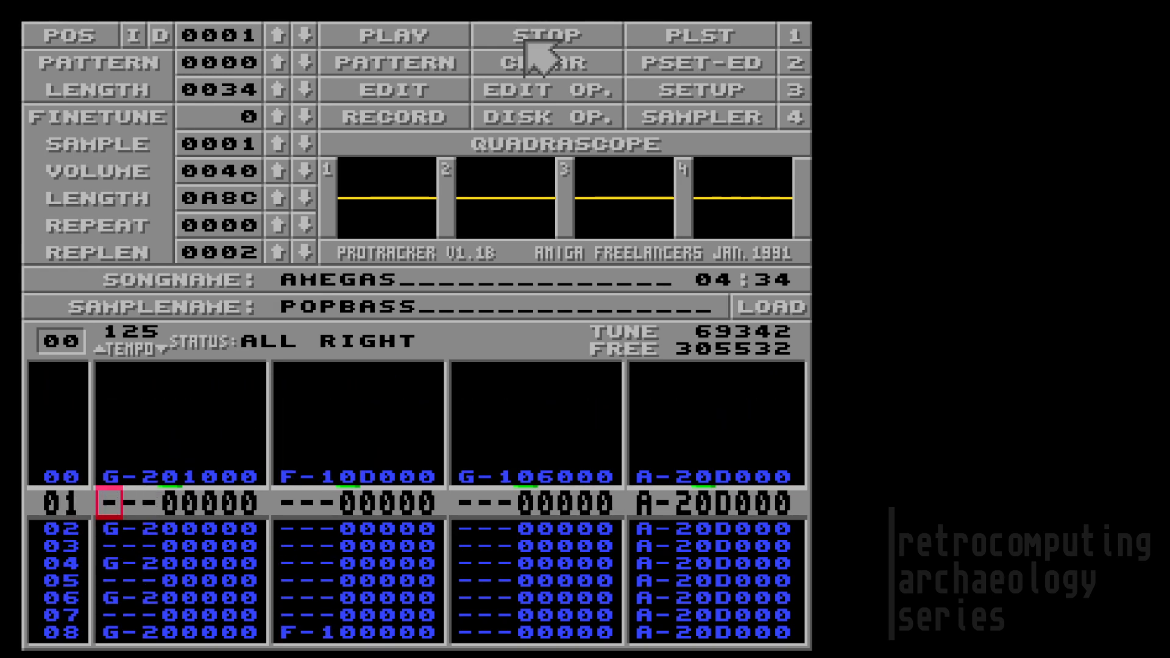
{"action": "key", "text": "Up"}
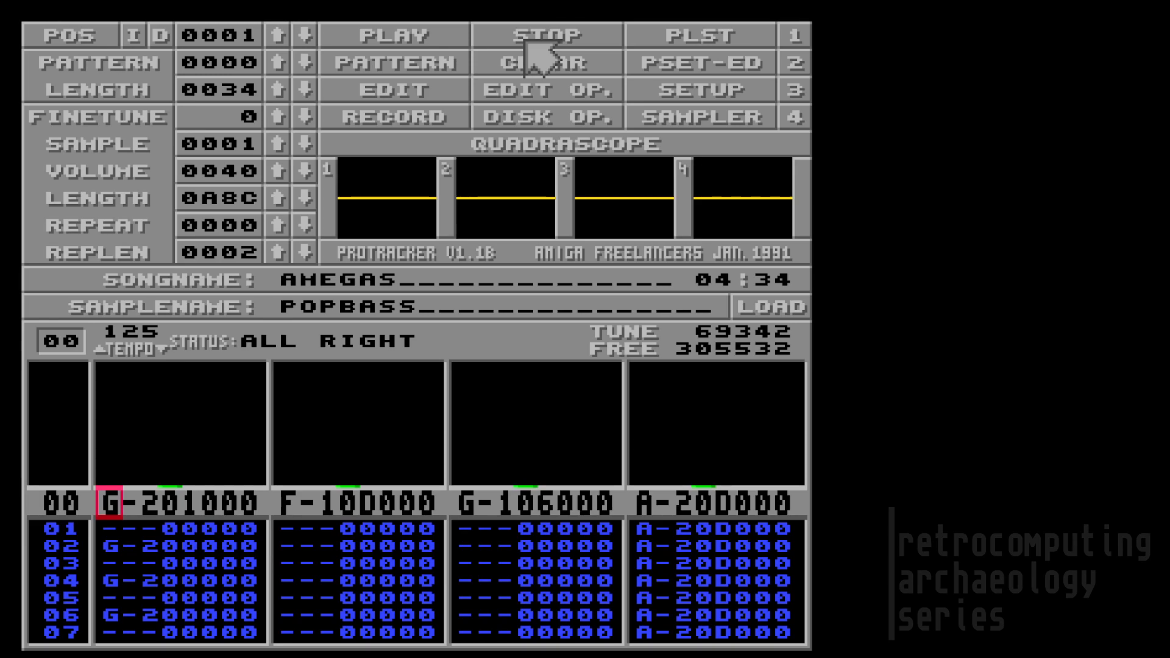
{"action": "key", "text": "Right"}
{"action": "key", "text": "Right"}
{"action": "key", "text": "Right"}
{"action": "key", "text": "Right"}
{"action": "key", "text": "Right"}
{"action": "key", "text": "Left"}
{"action": "key", "text": "Left"}
{"action": "key", "text": "Left"}
{"action": "key", "text": "Left"}
{"action": "key", "text": "Left"}
{"action": "key", "text": "Left"}
{"action": "key", "text": "Right"}
{"action": "key", "text": "Down"}
{"action": "key", "text": "Down"}
{"action": "key", "text": "Down"}
{"action": "key", "text": "Down"}
{"action": "key", "text": "Down"}
{"action": "key", "text": "Down"}
{"action": "key", "text": "Down"}
{"action": "key", "text": "Down"}
{"action": "key", "text": "Down"}
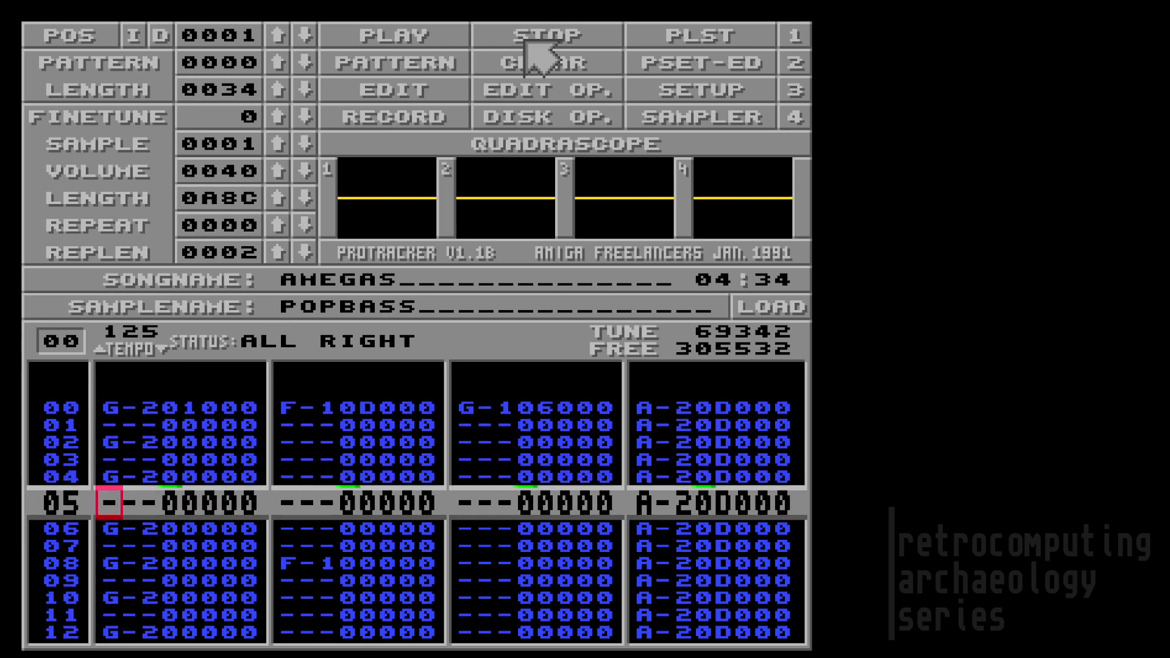
{"action": "key", "text": "Down"}
{"action": "key", "text": "Down"}
{"action": "key", "text": "Down"}
{"action": "key", "text": "Down"}
{"action": "key", "text": "Down"}
{"action": "key", "text": "Down"}
{"action": "key", "text": "Down"}
{"action": "key", "text": "Down"}
{"action": "key", "text": "Down"}
{"action": "key", "text": "Down"}
{"action": "key", "text": "Down"}
{"action": "key", "text": "Down"}
{"action": "key", "text": "Down"}
{"action": "key", "text": "Down"}
{"action": "key", "text": "Down"}
{"action": "key", "text": "Down"}
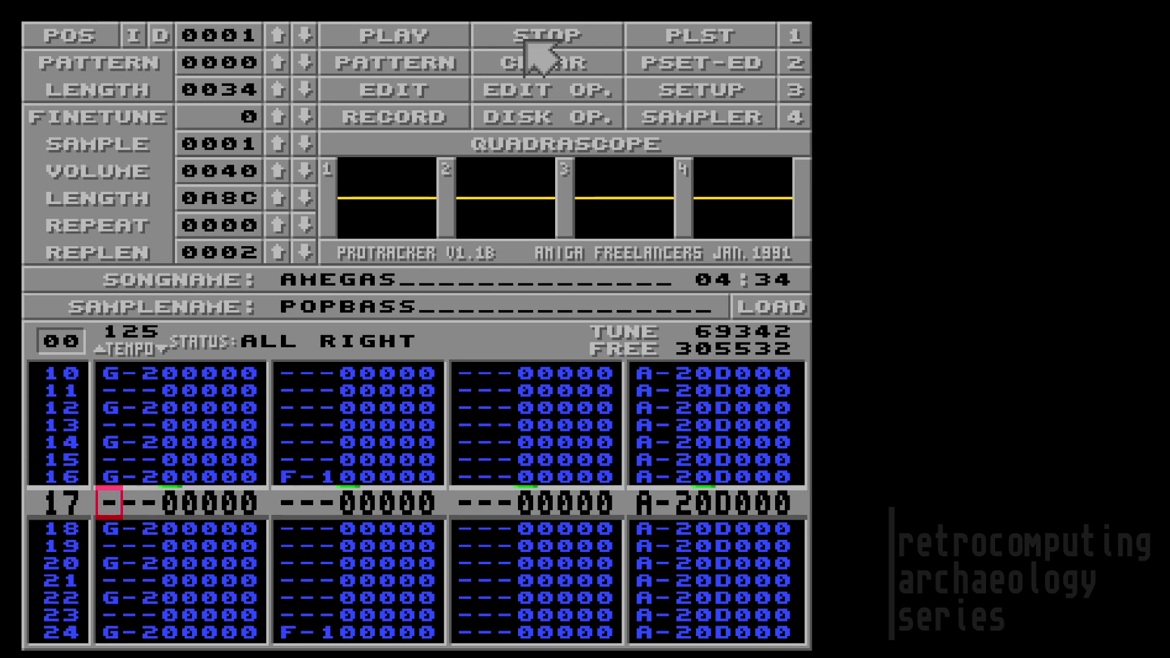
{"action": "key", "text": "Down"}
{"action": "key", "text": "Down"}
{"action": "key", "text": "Down"}
{"action": "key", "text": "Down"}
{"action": "key", "text": "Down"}
{"action": "key", "text": "Down"}
{"action": "key", "text": "Down"}
{"action": "key", "text": "Down"}
{"action": "key", "text": "Down"}
{"action": "key", "text": "Down"}
{"action": "key", "text": "Down"}
{"action": "key", "text": "Down"}
{"action": "key", "text": "Down"}
{"action": "key", "text": "Down"}
{"action": "key", "text": "Down"}
{"action": "key", "text": "Down"}
{"action": "key", "text": "Down"}
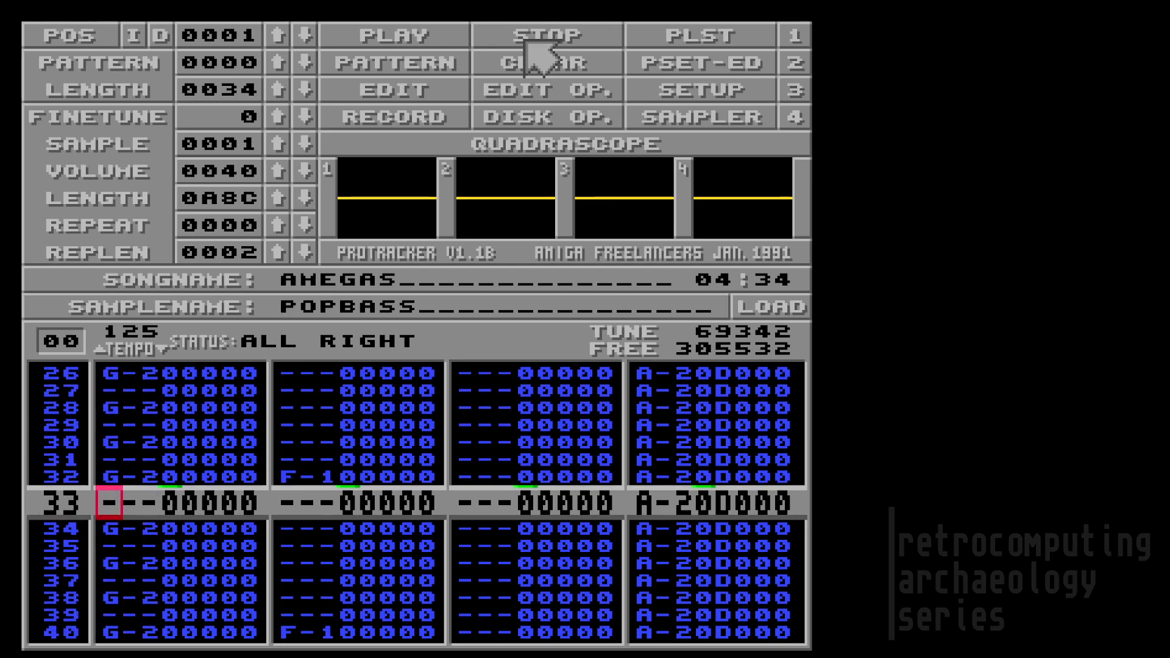
{"action": "key", "text": "Down"}
{"action": "key", "text": "Down"}
{"action": "key", "text": "Down"}
{"action": "key", "text": "Down"}
{"action": "key", "text": "Down"}
{"action": "key", "text": "Down"}
{"action": "key", "text": "Down"}
{"action": "key", "text": "Down"}
{"action": "key", "text": "Down"}
{"action": "key", "text": "Down"}
{"action": "key", "text": "Down"}
{"action": "key", "text": "Down"}
{"action": "key", "text": "Down"}
{"action": "key", "text": "Down"}
{"action": "key", "text": "Down"}
{"action": "key", "text": "Down"}
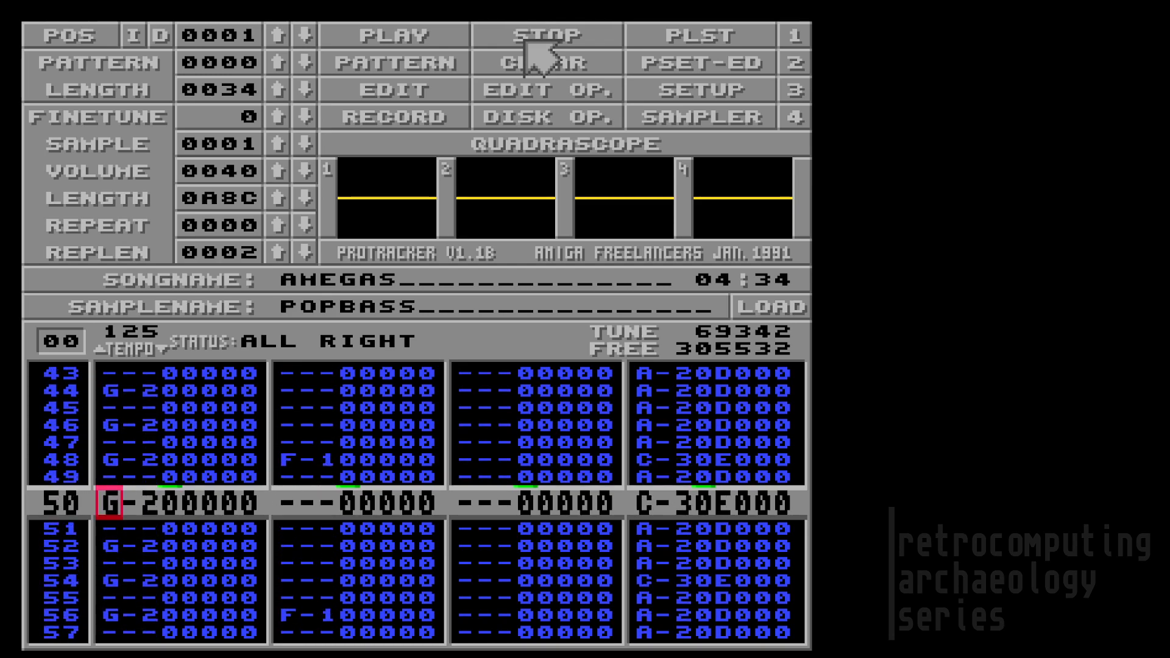
{"action": "key", "text": "Down"}
{"action": "key", "text": "Down"}
{"action": "key", "text": "Down"}
{"action": "key", "text": "Down"}
{"action": "key", "text": "Down"}
{"action": "key", "text": "Down"}
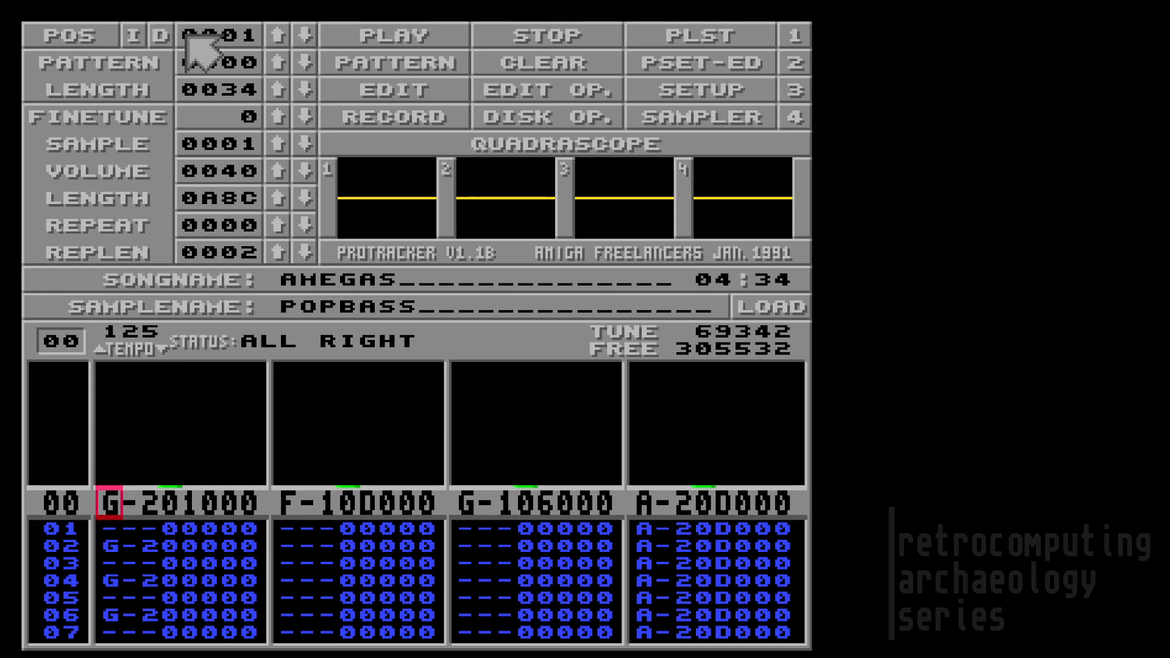
Step: Display pattern 01, then scroll down through its rows and back to the top
{"action": "left_click", "coordinate": [61, 343]}
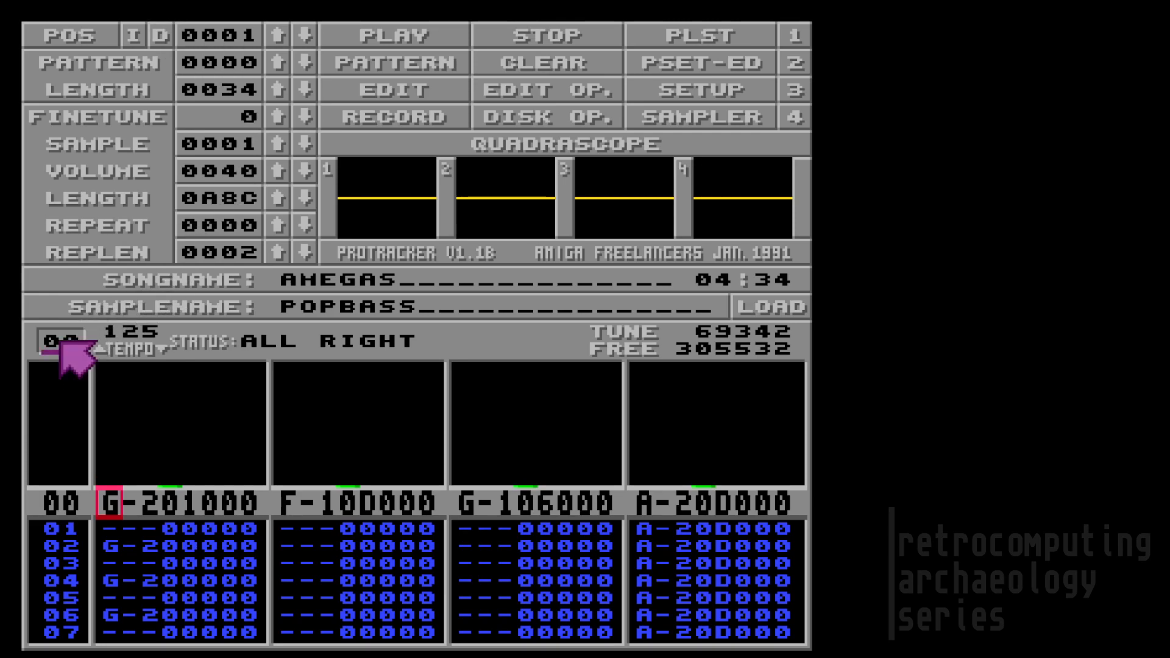
{"action": "type", "text": "01"}
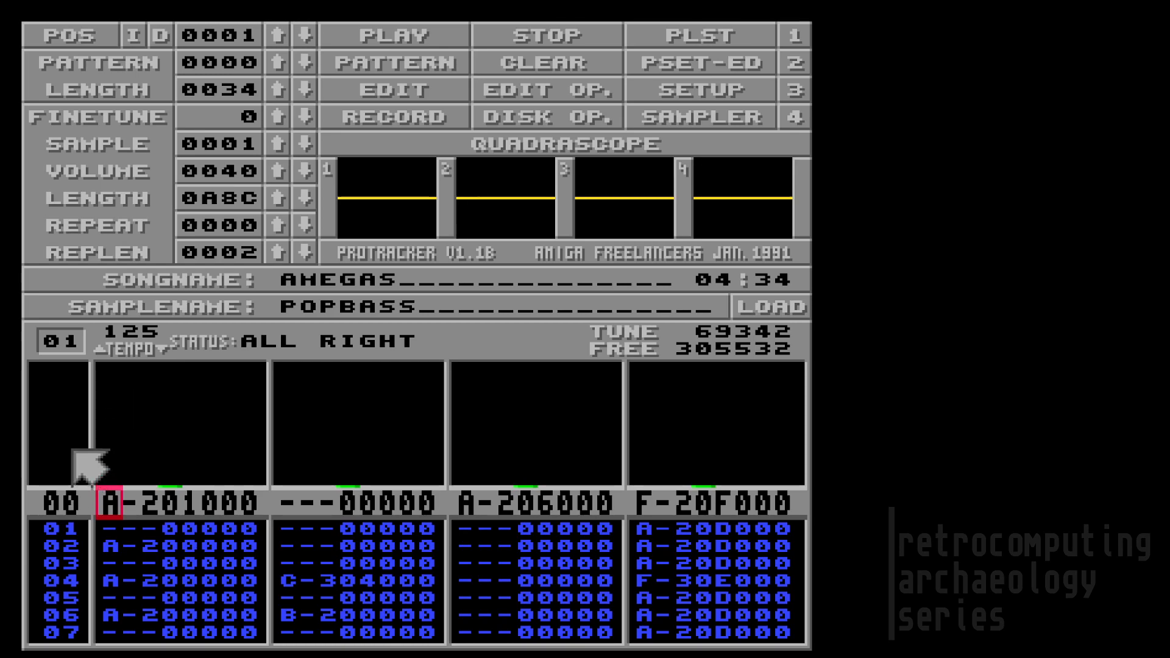
{"action": "key", "text": "Down"}
{"action": "key", "text": "Down"}
{"action": "key", "text": "Down"}
{"action": "key", "text": "Down"}
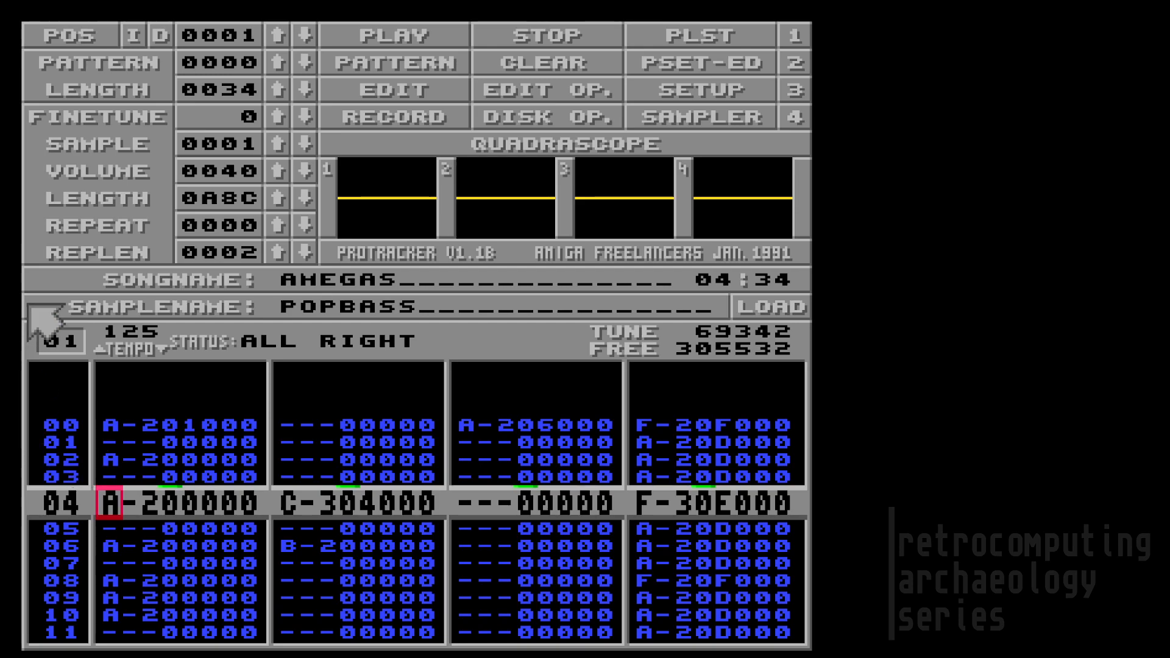
{"action": "key", "text": "Up"}
{"action": "key", "text": "Up"}
{"action": "key", "text": "Up"}
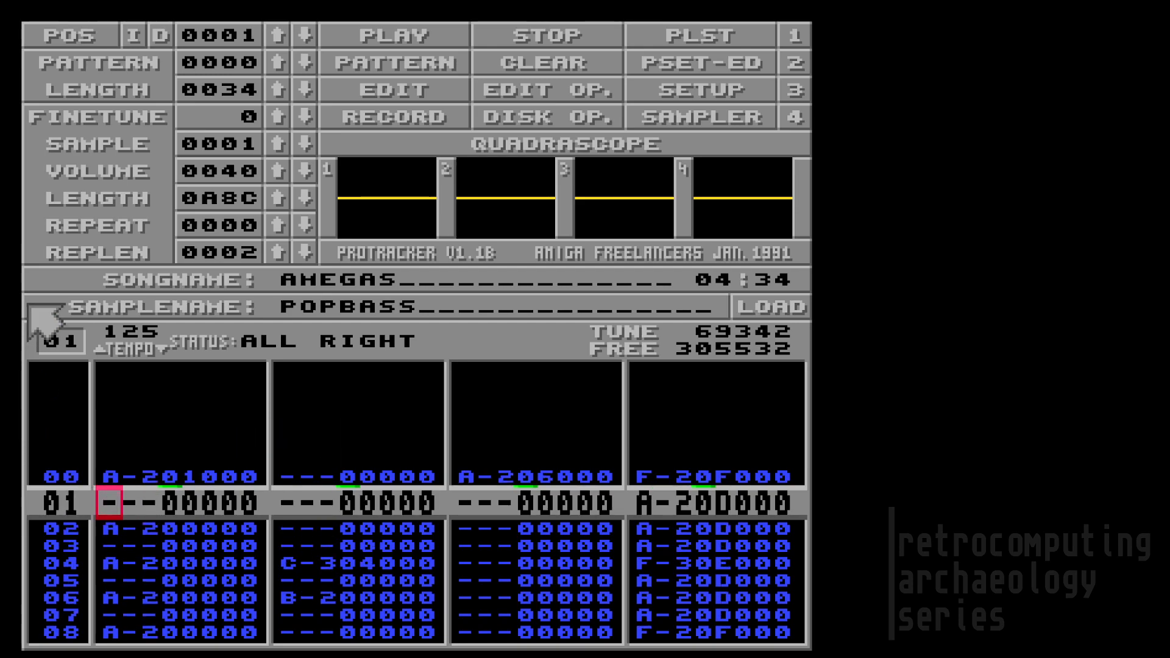
Step: Move the cursor between the note and sample columns, ending at row 00
{"action": "key", "text": "Right"}
{"action": "key", "text": "Right"}
{"action": "key", "text": "Left"}
{"action": "key", "text": "Down"}
{"action": "key", "text": "Up"}
{"action": "key", "text": "Right"}
{"action": "key", "text": "Down"}
{"action": "key", "text": "Down"}
{"action": "key", "text": "Up"}
{"action": "key", "text": "Up"}
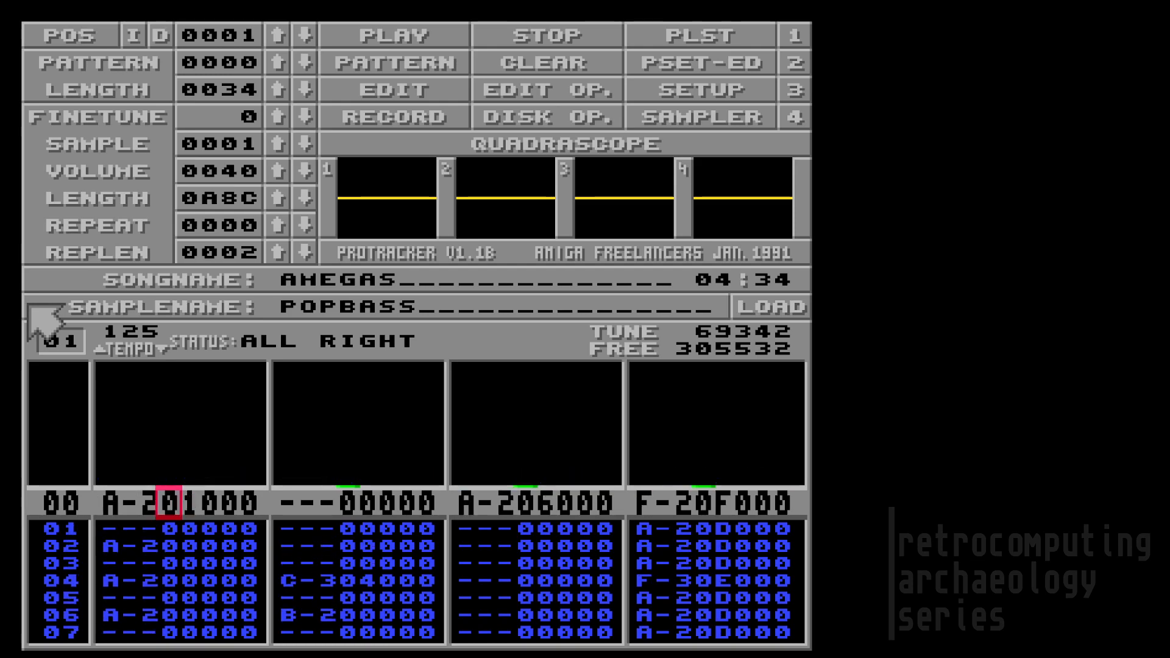
Step: Move onto the first entry's sample number and its next digit at row 00 of pattern 01
{"action": "key", "text": "Right"}
{"action": "key", "text": "Right"}
{"action": "key", "text": "Right"}
{"action": "key", "text": "Left"}
{"action": "key", "text": "Left"}
{"action": "key", "text": "Left"}
{"action": "key", "text": "Down"}
{"action": "key", "text": "Down"}
{"action": "key", "text": "Down"}
{"action": "key", "text": "Down"}
{"action": "key", "text": "Down"}
{"action": "key", "text": "Down"}
{"action": "key", "text": "Down"}
{"action": "key", "text": "Down"}
{"action": "key", "text": "Down"}
{"action": "key", "text": "Down"}
{"action": "key", "text": "Down"}
{"action": "key", "text": "Down"}
{"action": "key", "text": "Down"}
{"action": "key", "text": "Down"}
{"action": "key", "text": "Down"}
{"action": "key", "text": "Down"}
{"action": "key", "text": "Down"}
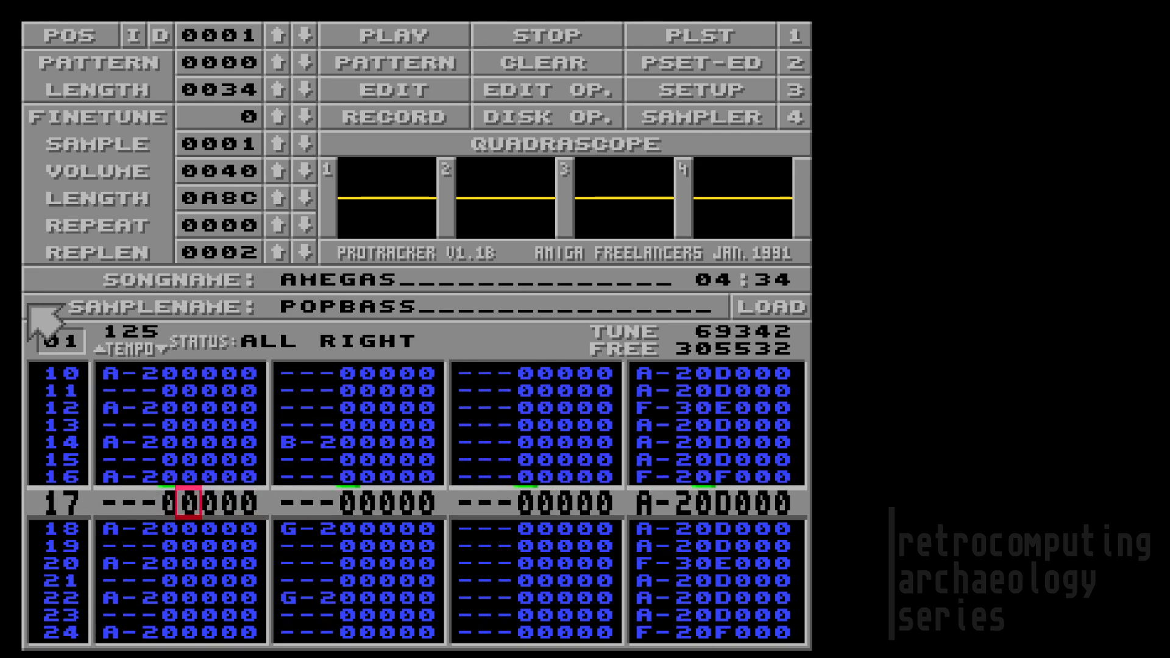
{"action": "key", "text": "Up"}
{"action": "key", "text": "Up"}
{"action": "key", "text": "Up"}
{"action": "key", "text": "Up"}
{"action": "key", "text": "Up"}
{"action": "key", "text": "Up"}
{"action": "key", "text": "Up"}
{"action": "key", "text": "Up"}
{"action": "key", "text": "Up"}
{"action": "key", "text": "Up"}
{"action": "key", "text": "Up"}
{"action": "key", "text": "Up"}
{"action": "key", "text": "Up"}
{"action": "key", "text": "Up"}
{"action": "key", "text": "Up"}
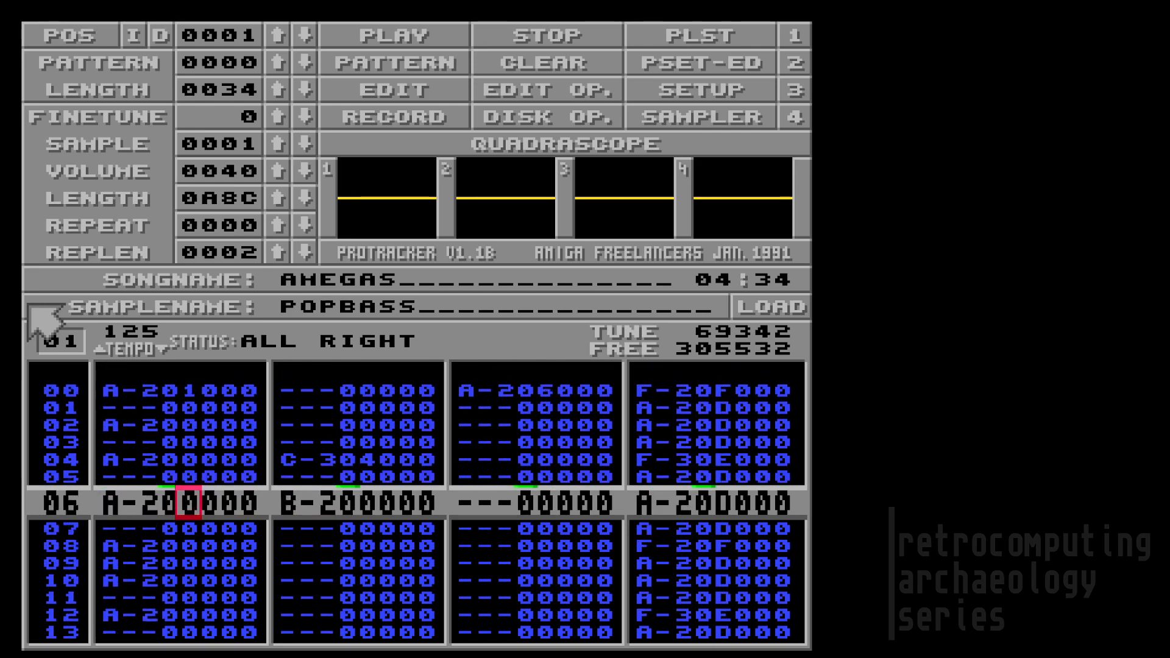
{"action": "key", "text": "Up"}
{"action": "key", "text": "Up"}
{"action": "key", "text": "Right"}
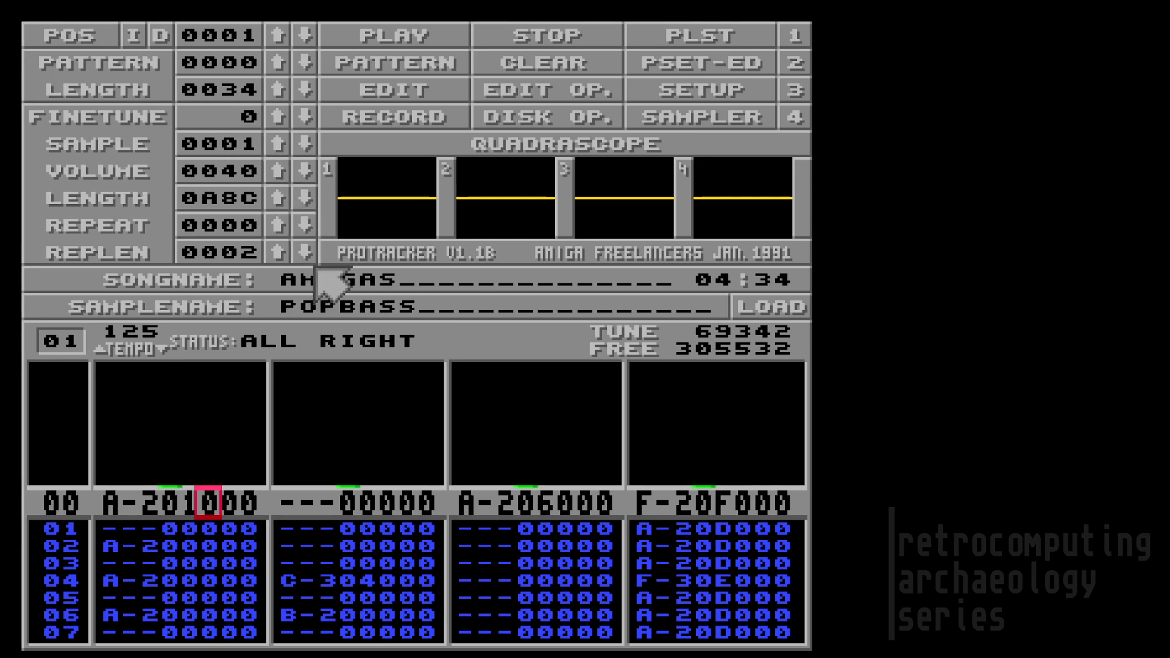
Step: Browse forward and back through the song positions with the POS arrows
{"action": "left_click", "coordinate": [277, 37]}
{"action": "left_click_drag", "start_coordinate": [276, 37], "coordinate": [276, 36]}
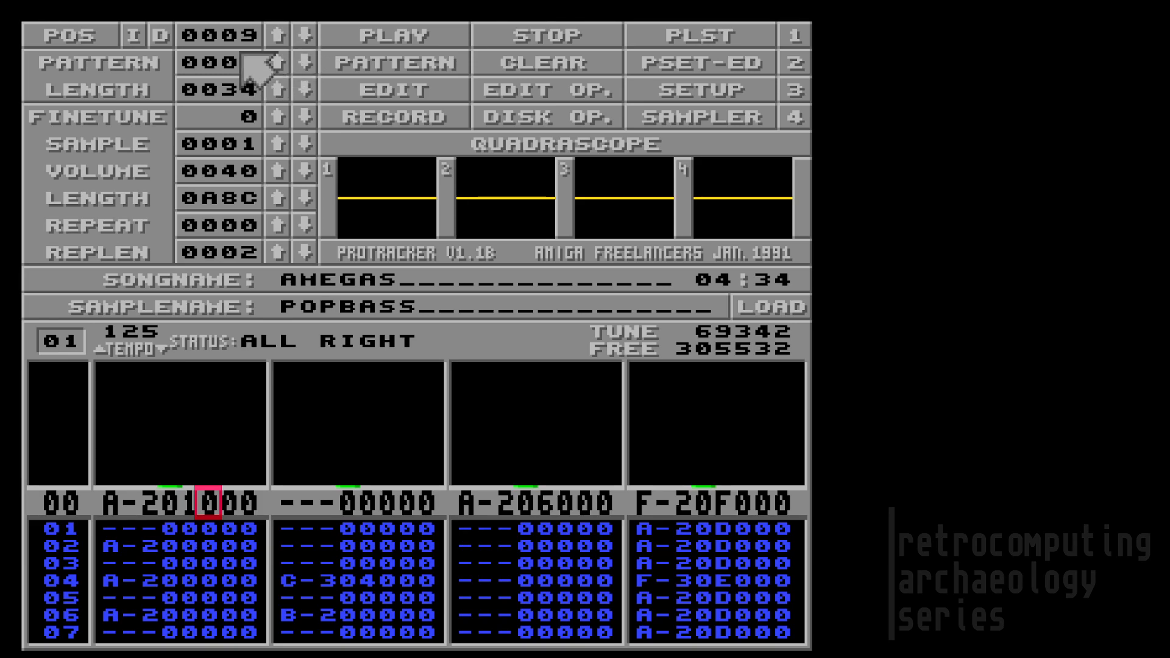
{"action": "left_click", "coordinate": [306, 35]}
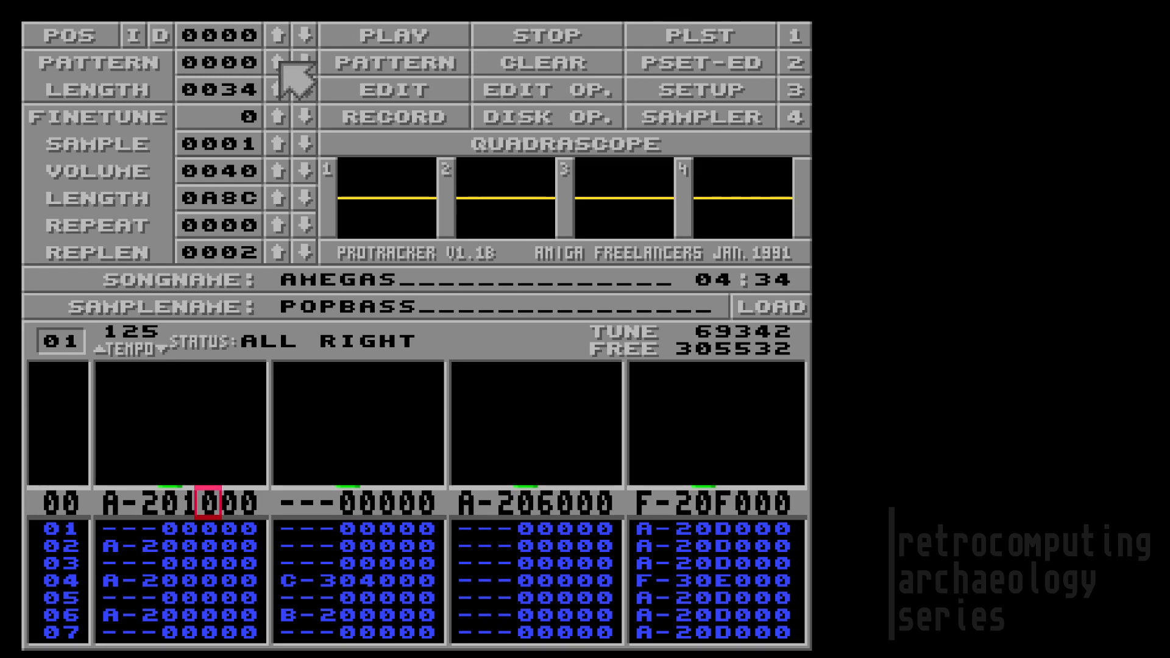
{"action": "left_click", "coordinate": [276, 37]}
{"action": "left_click", "coordinate": [272, 37]}
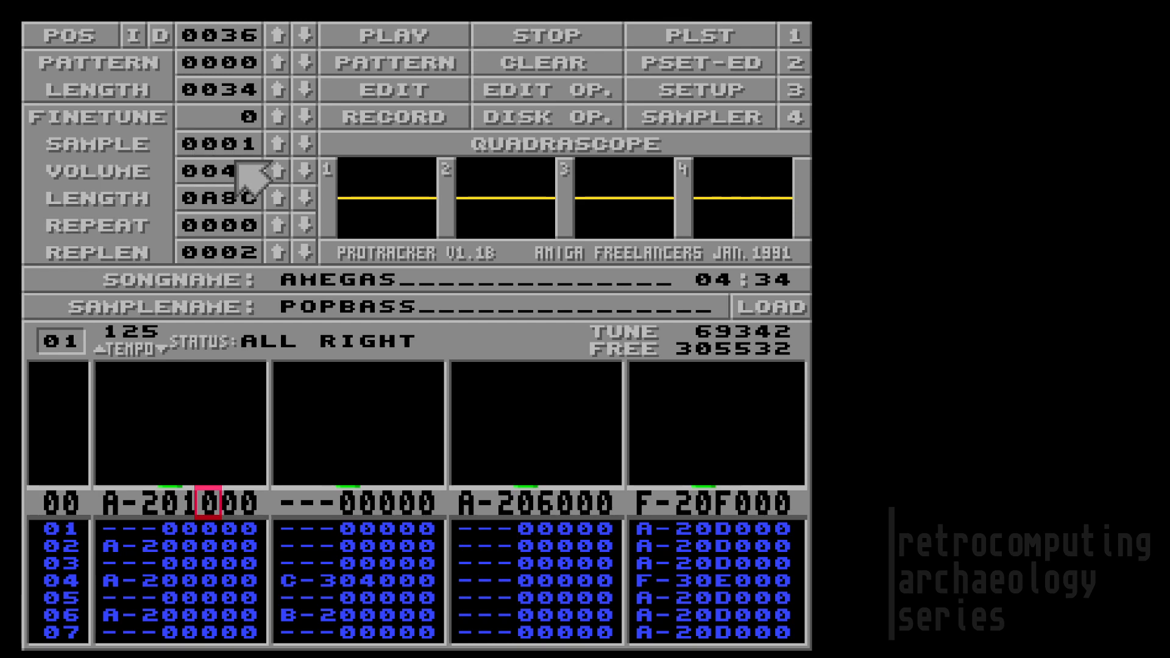
Step: Browse the samples up to empty sample 8 and back, ending on sample 2, SYNBRASS
{"action": "left_click", "coordinate": [274, 147]}
{"action": "left_click", "coordinate": [275, 146]}
{"action": "left_click", "coordinate": [275, 146]}
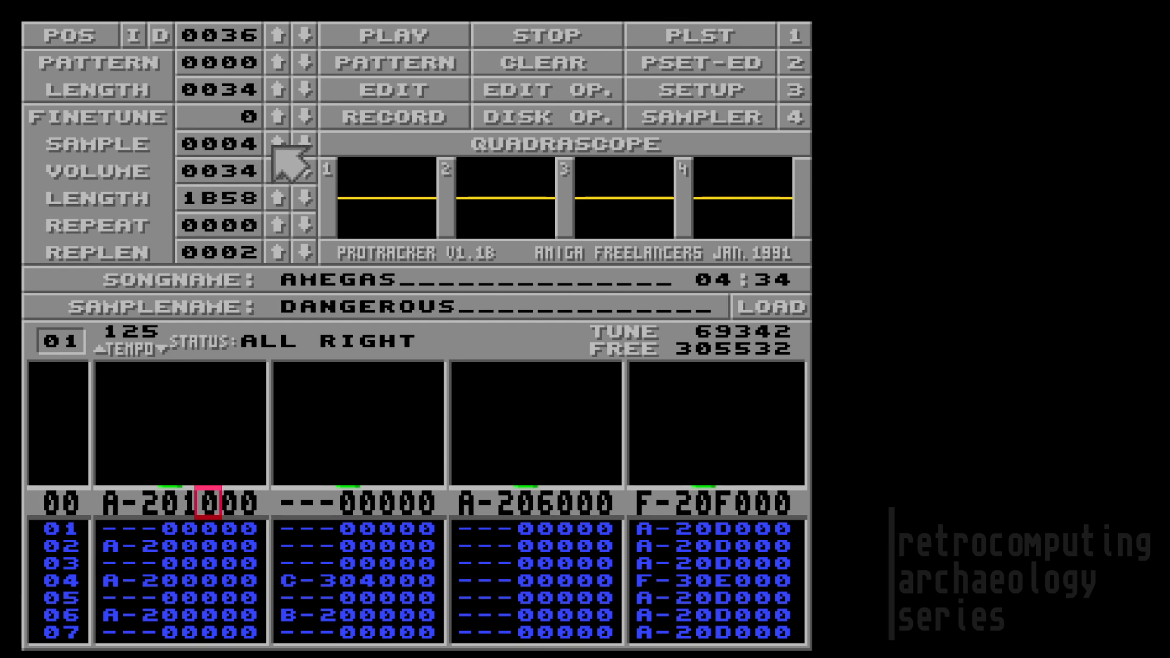
{"action": "left_click", "coordinate": [275, 146]}
{"action": "left_click", "coordinate": [275, 146]}
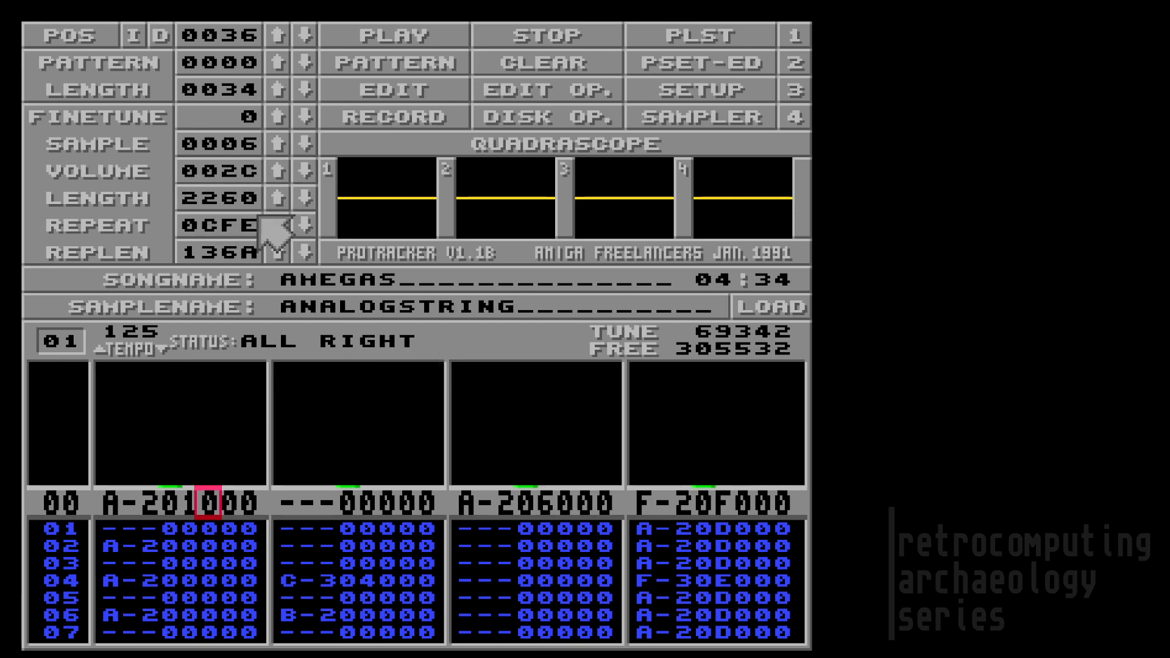
{"action": "left_click", "coordinate": [274, 145]}
{"action": "left_click", "coordinate": [275, 145]}
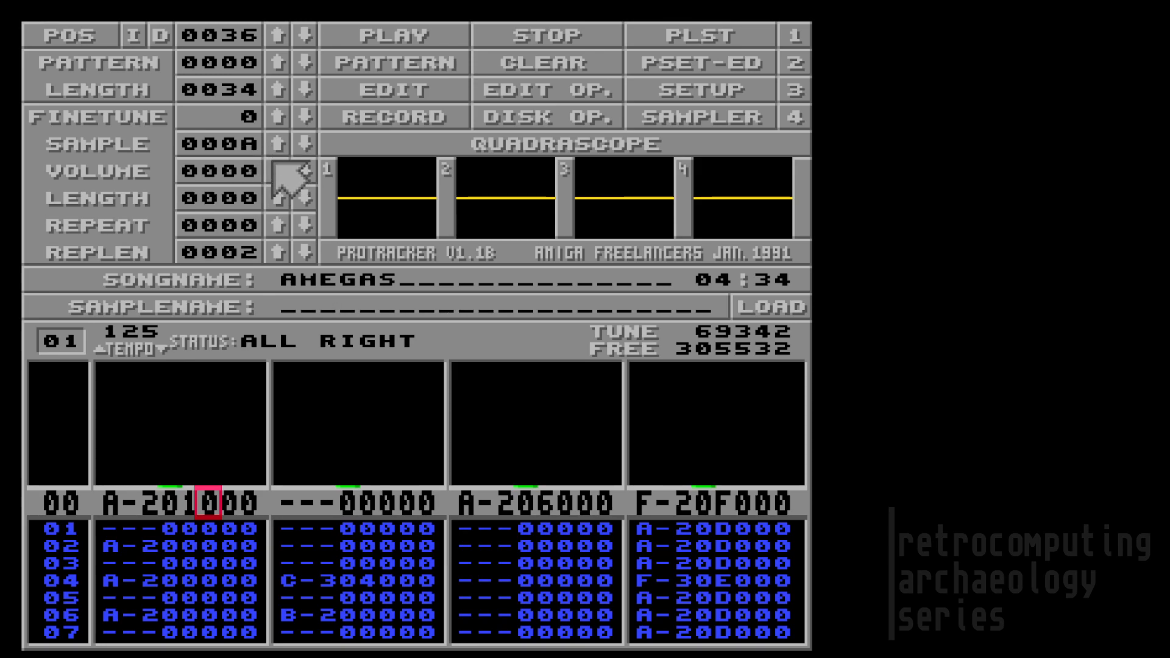
{"action": "left_click", "coordinate": [299, 144]}
{"action": "left_click", "coordinate": [300, 143]}
{"action": "left_click", "coordinate": [300, 144]}
{"action": "left_click", "coordinate": [299, 144]}
{"action": "left_click", "coordinate": [299, 144]}
{"action": "left_click", "coordinate": [300, 144]}
{"action": "left_click", "coordinate": [300, 144]}
{"action": "left_click", "coordinate": [279, 142]}
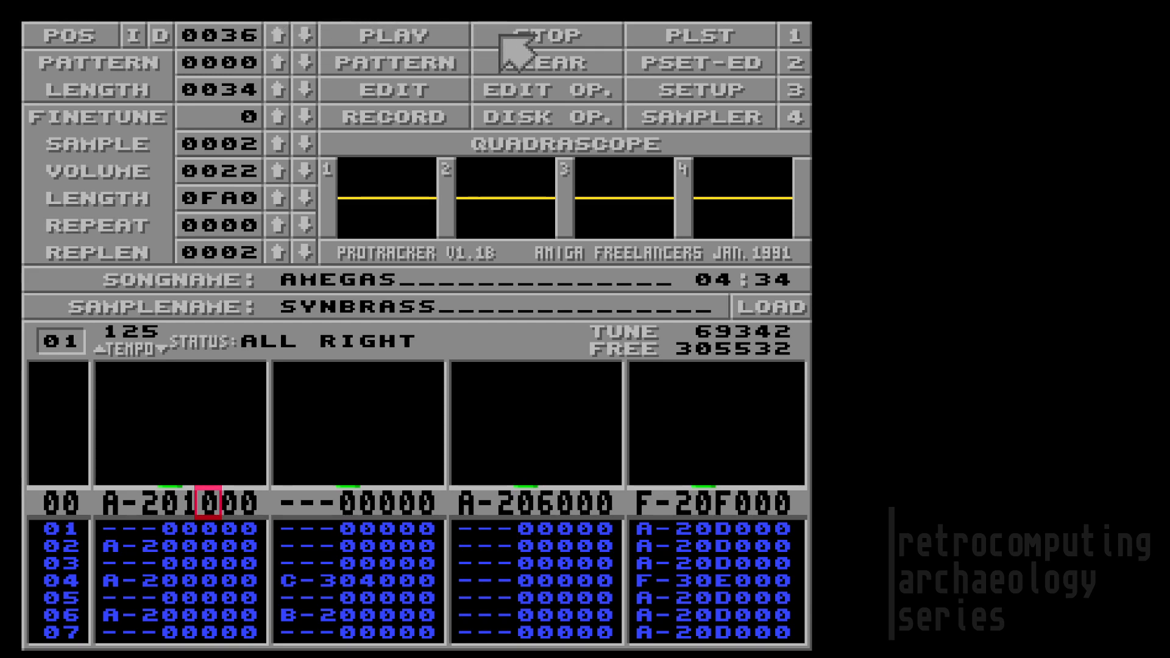
Step: Briefly play the song, then pattern 00, stop, and enable edit mode at channel 2
{"action": "left_click", "coordinate": [375, 39]}
{"action": "left_click", "coordinate": [505, 38]}
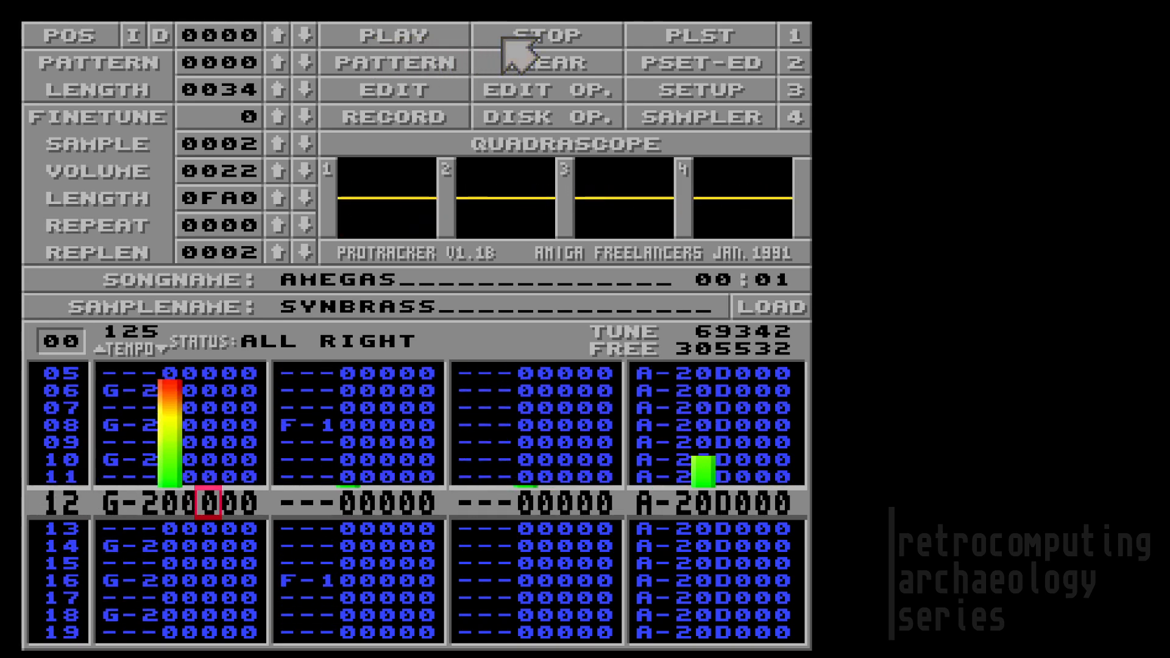
{"action": "left_click", "coordinate": [403, 61]}
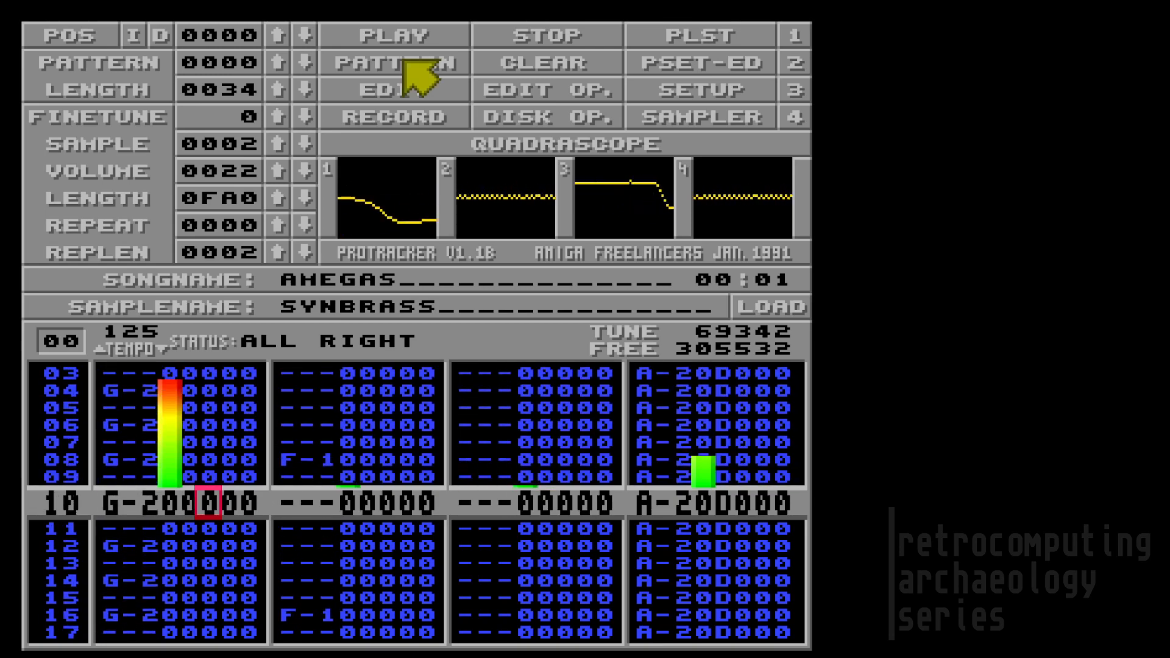
{"action": "left_click", "coordinate": [539, 36]}
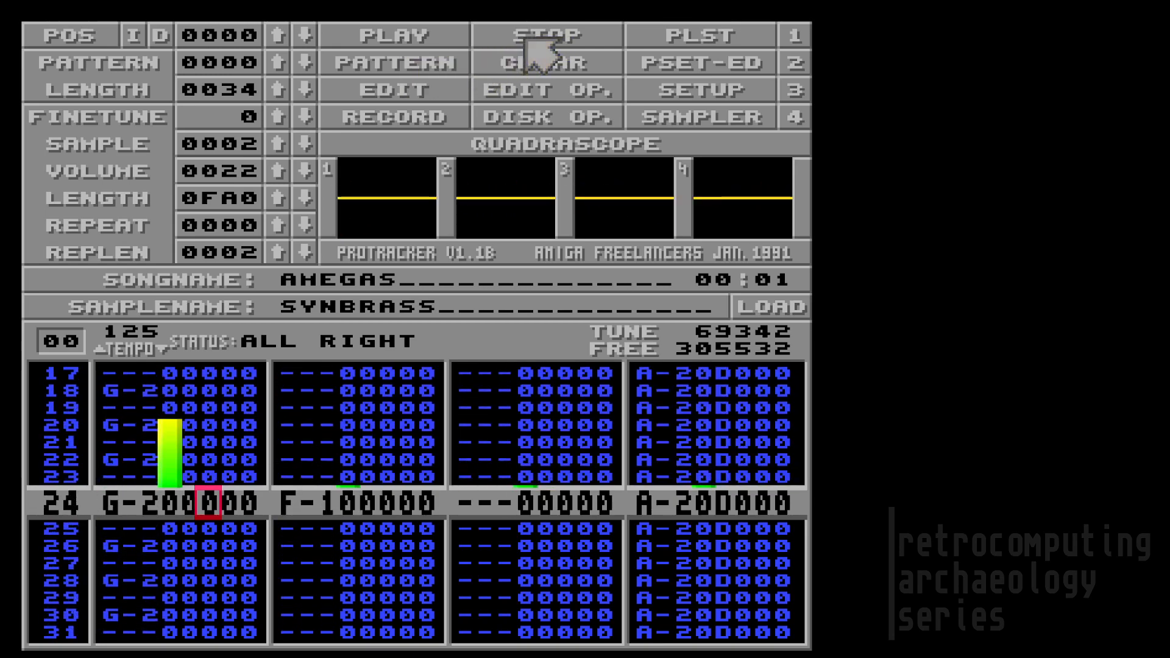
{"action": "left_click", "coordinate": [398, 88]}
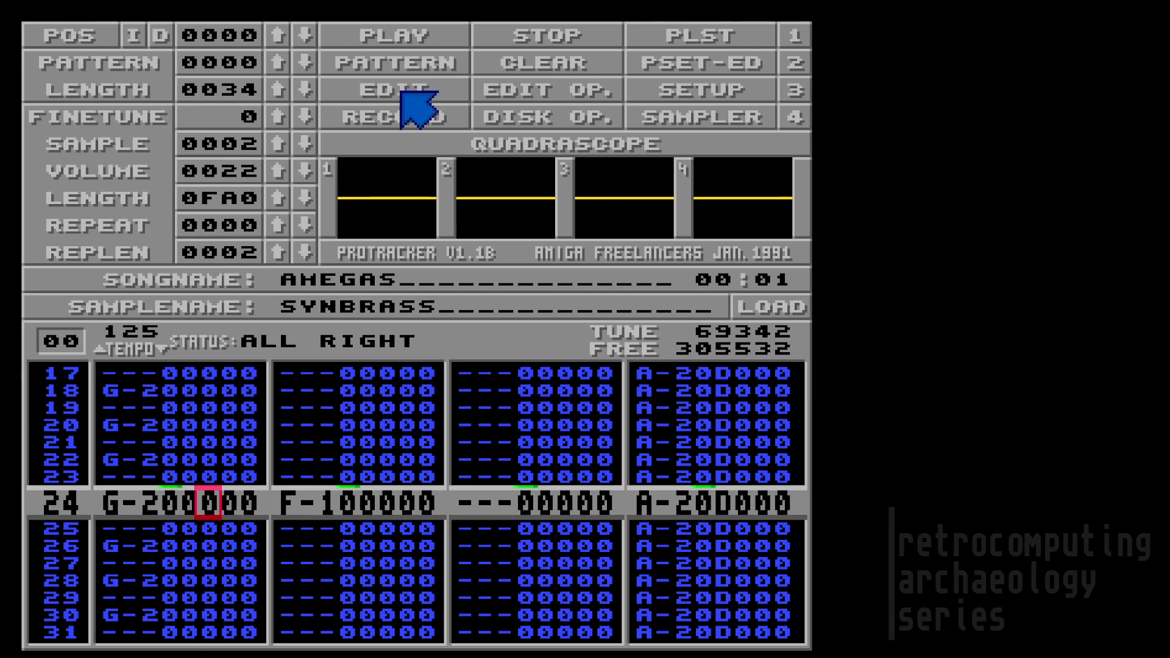
{"action": "key", "text": "Right"}
{"action": "key", "text": "Right"}
{"action": "key", "text": "Right"}
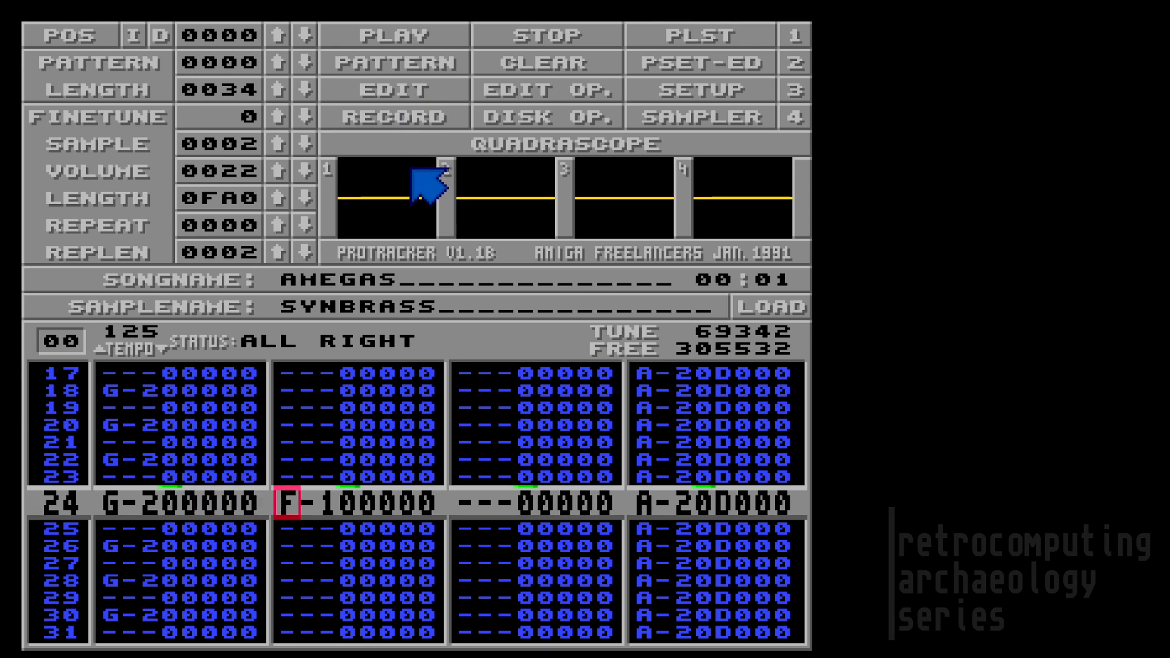
Step: Enter a D-3 note in channel 2, exit edit mode, and CLEAR ALL of the module
{"action": "key", "text": "o"}
{"action": "key", "text": "Up"}
{"action": "key", "text": "Up"}
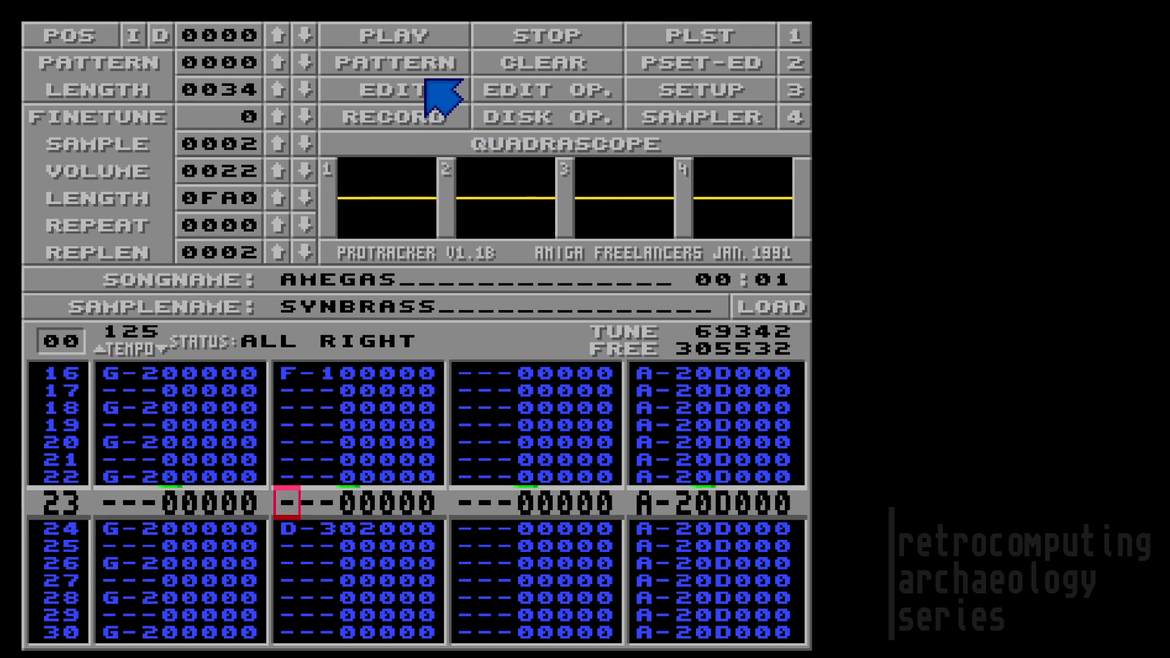
{"action": "left_click", "coordinate": [576, 28]}
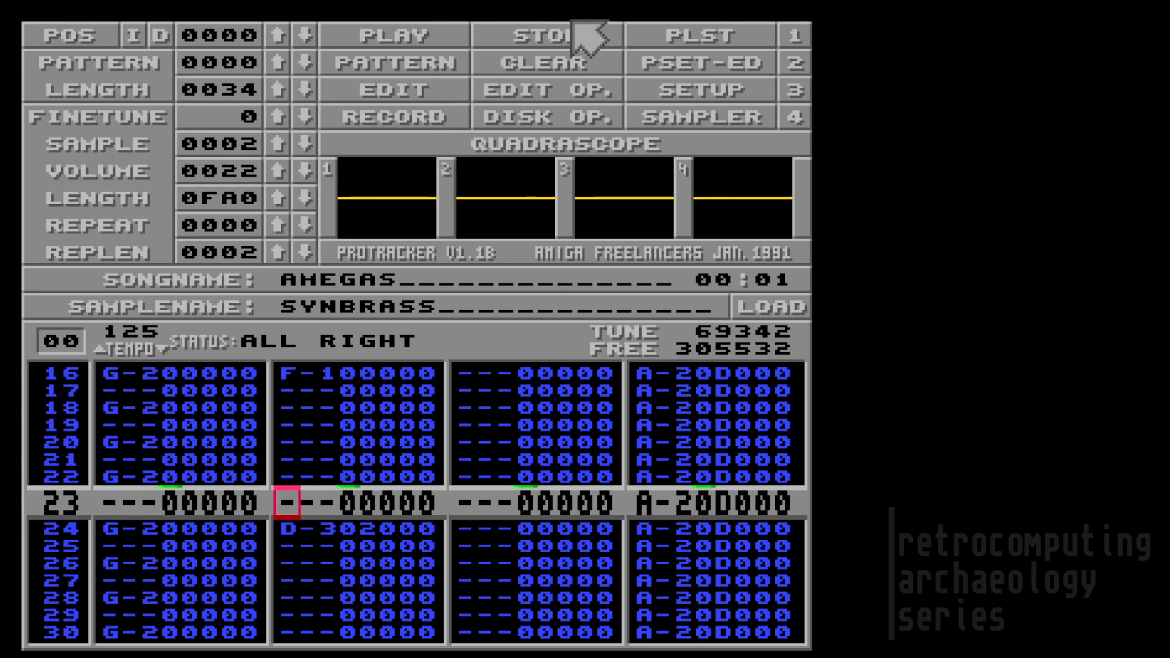
{"action": "left_click", "coordinate": [555, 68]}
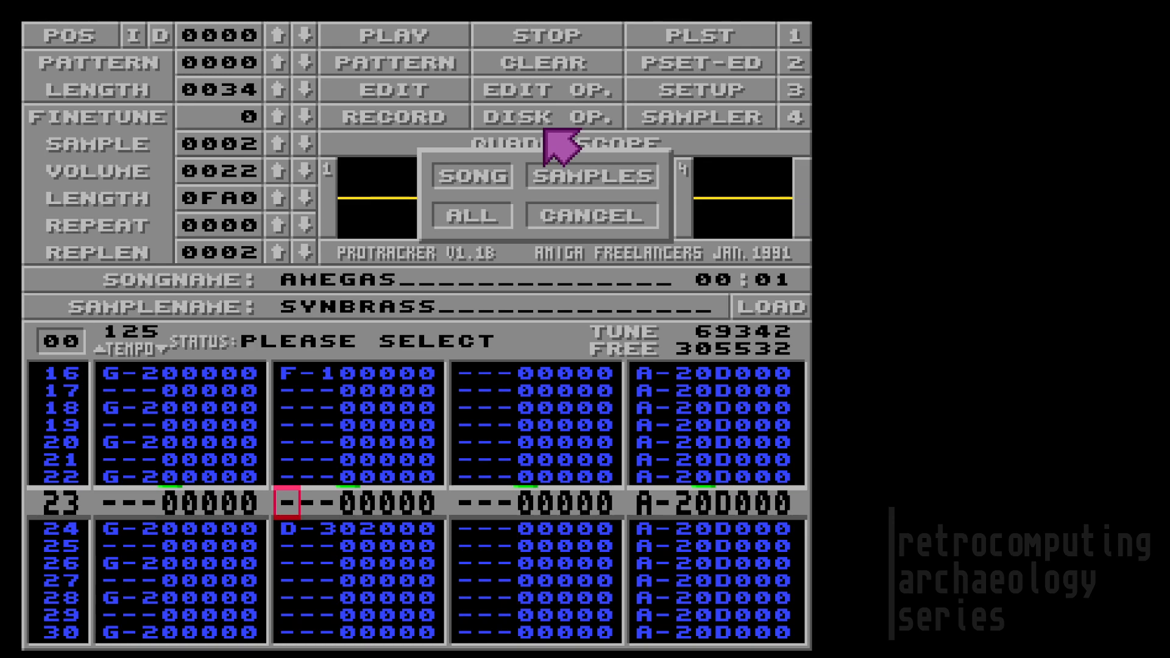
{"action": "left_click", "coordinate": [497, 217]}
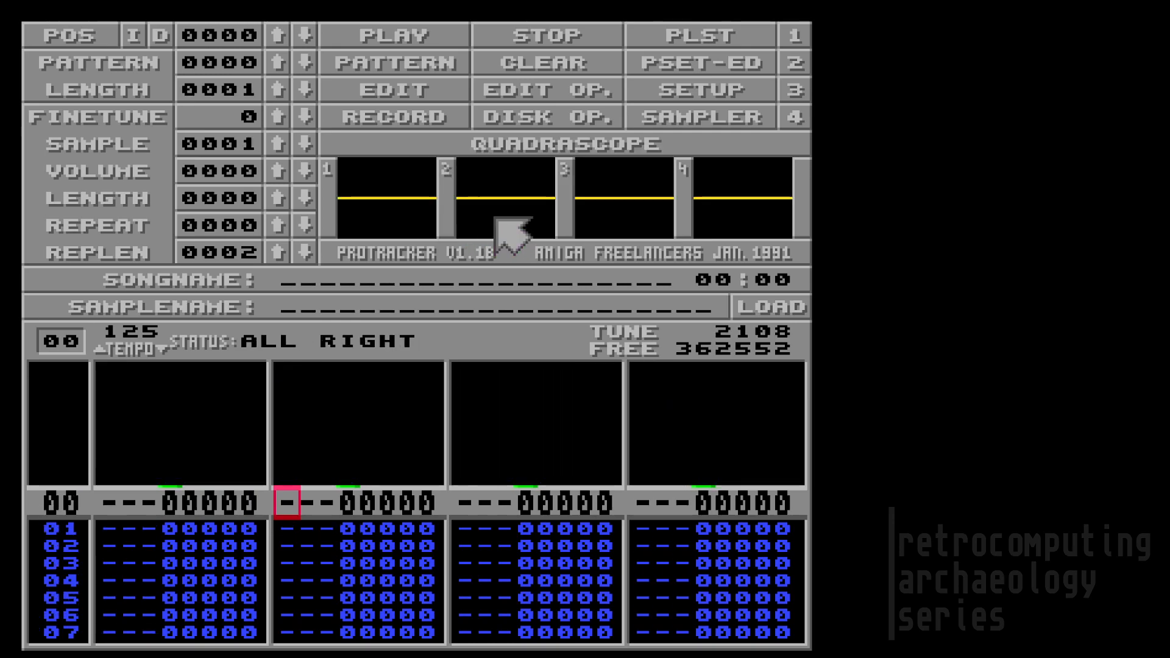
{"action": "left_click", "coordinate": [510, 92]}
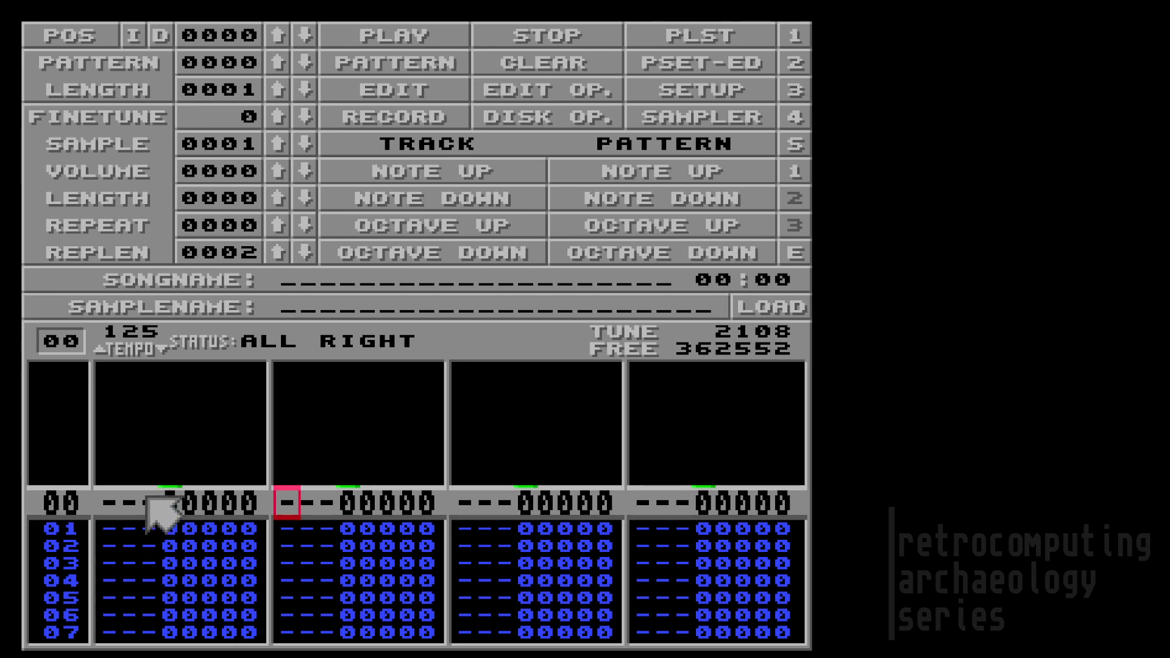
{"action": "key", "text": "Left"}
{"action": "key", "text": "Left"}
{"action": "key", "text": "Left"}
{"action": "key", "text": "Left"}
{"action": "key", "text": "Left"}
{"action": "key", "text": "Left"}
{"action": "key", "text": "Left"}
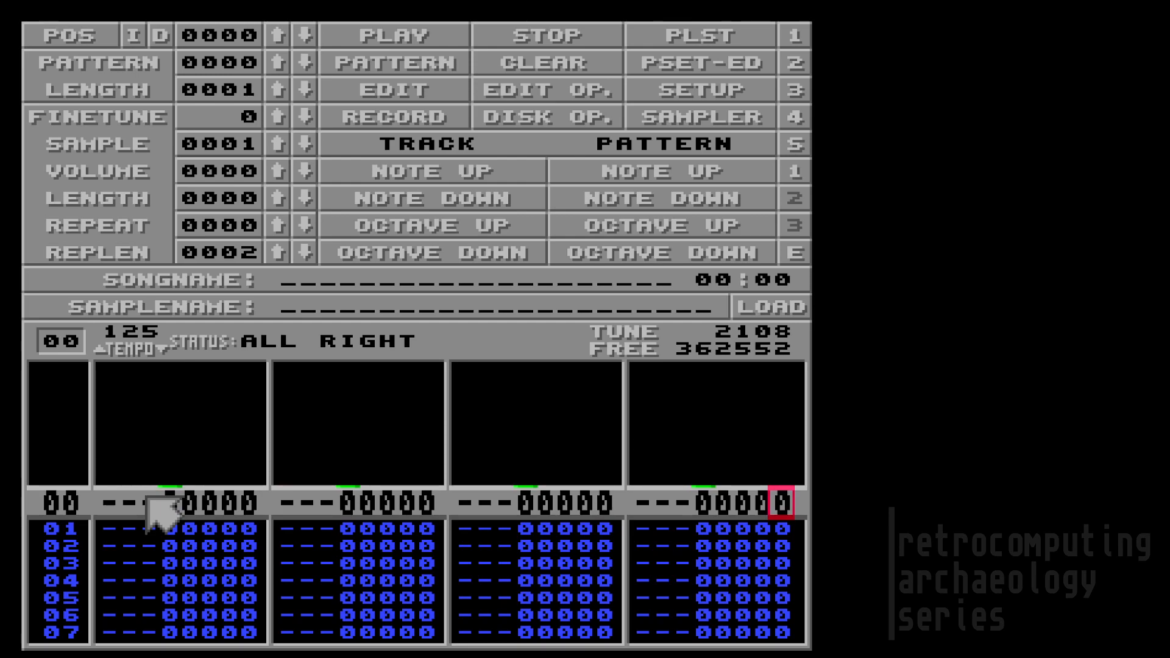
{"action": "left_click", "coordinate": [359, 512]}
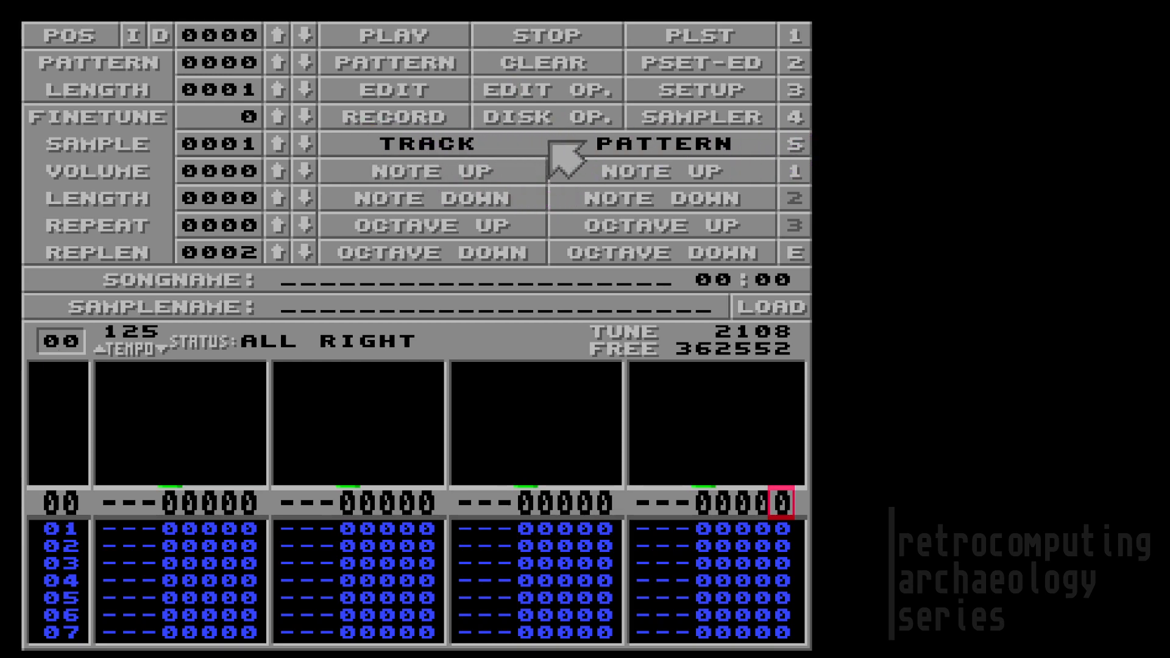
{"action": "left_click", "coordinate": [807, 260]}
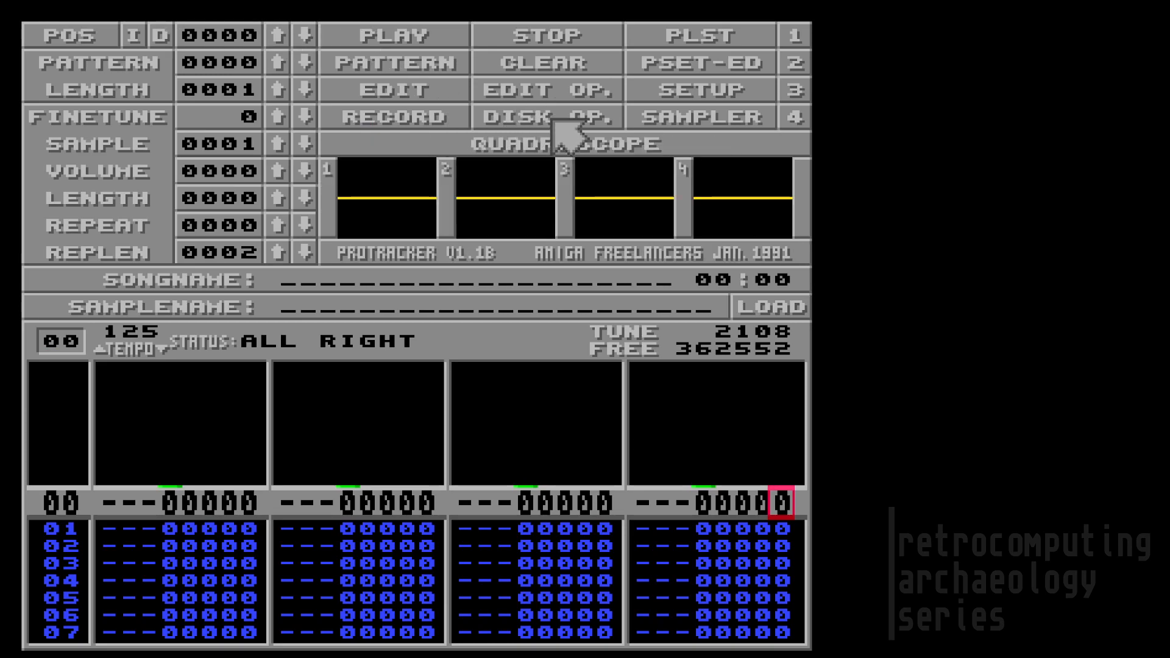
Step: Record a keyboard melody into channel 1 of pattern 00 on sample 01
{"action": "key", "text": "Right"}
{"action": "key", "text": "Left"}
{"action": "key", "text": "Left"}
{"action": "key", "text": "Right"}
{"action": "key", "text": "Right"}
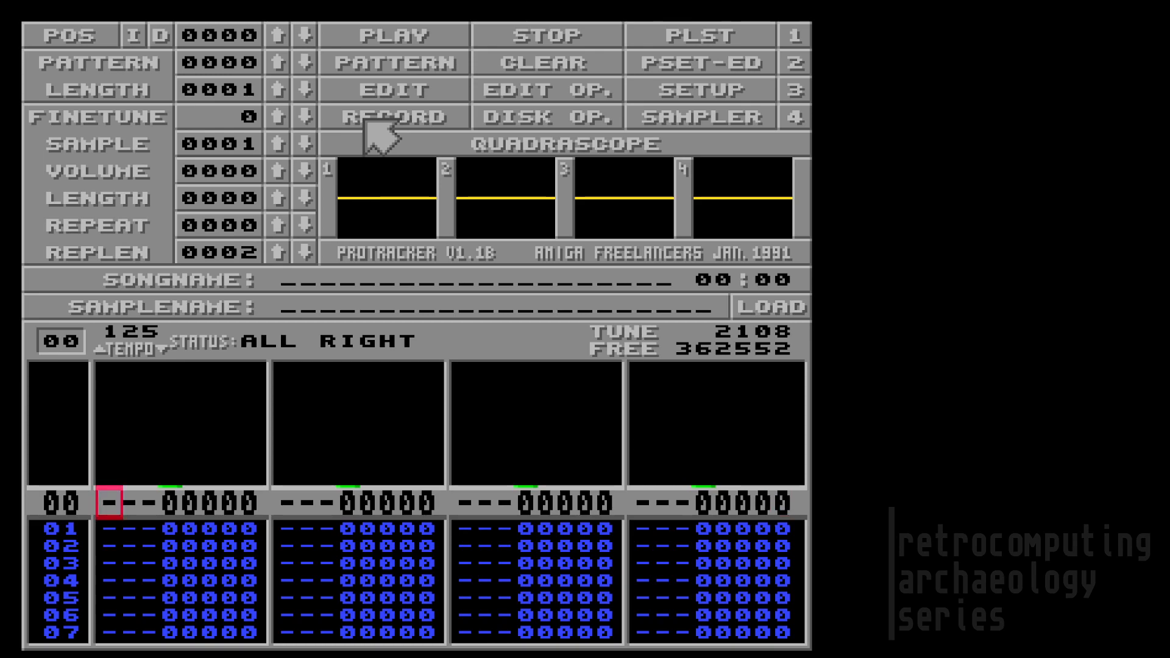
{"action": "left_click", "coordinate": [364, 120]}
{"action": "key", "text": "r"}
{"action": "key", "text": "w"}
{"action": "key", "text": "o"}
{"action": "key", "text": "i"}
{"action": "key", "text": "i"}
{"action": "key", "text": "e"}
{"action": "key", "text": "q"}
{"action": "key", "text": "e"}
{"action": "key", "text": "i"}
{"action": "key", "text": "p"}
{"action": "key", "text": "o"}
Step: Play the melody's closing notes, stop recording, and bring up the sample preset list
{"action": "key", "text": "i"}
{"action": "key", "text": "r"}
{"action": "key", "text": "e"}
{"action": "key", "text": "p"}
{"action": "key", "text": "o"}
{"action": "key", "text": "i"}
{"action": "key", "text": "e"}
{"action": "key", "text": "o"}
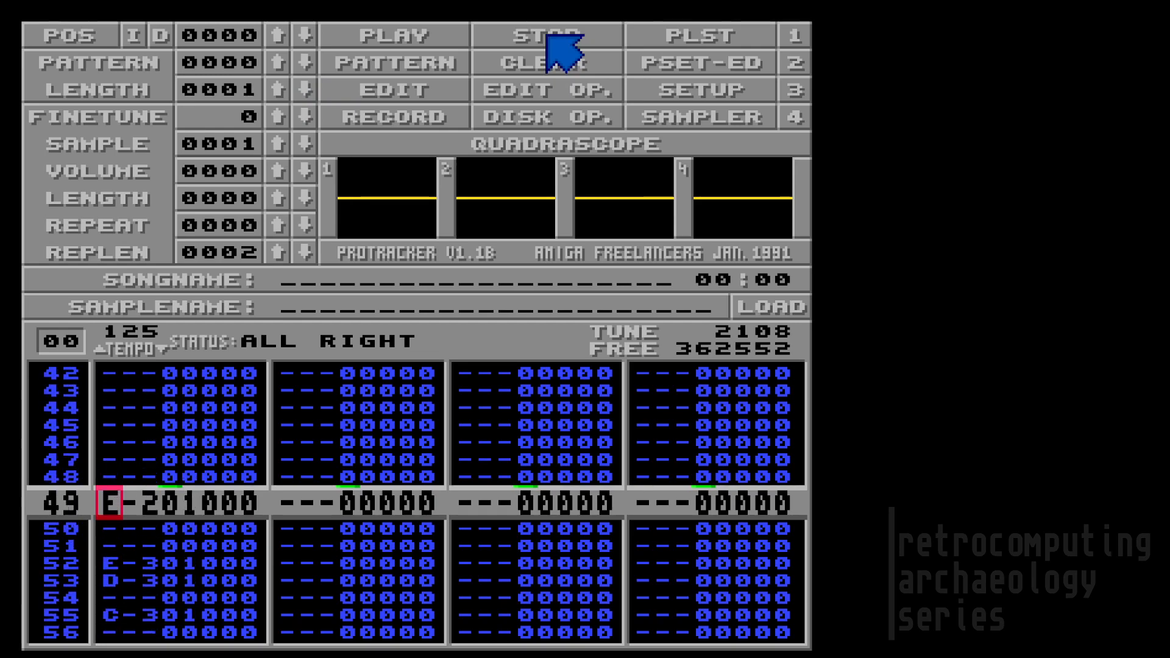
{"action": "left_click", "coordinate": [548, 37]}
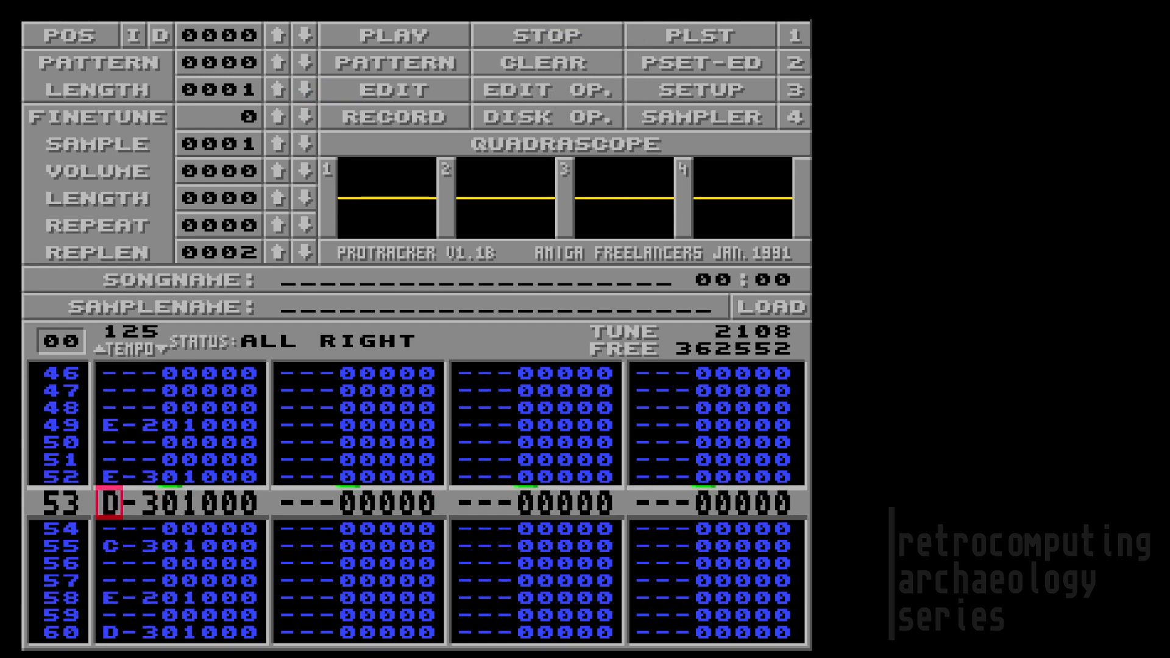
{"action": "left_click", "coordinate": [686, 34]}
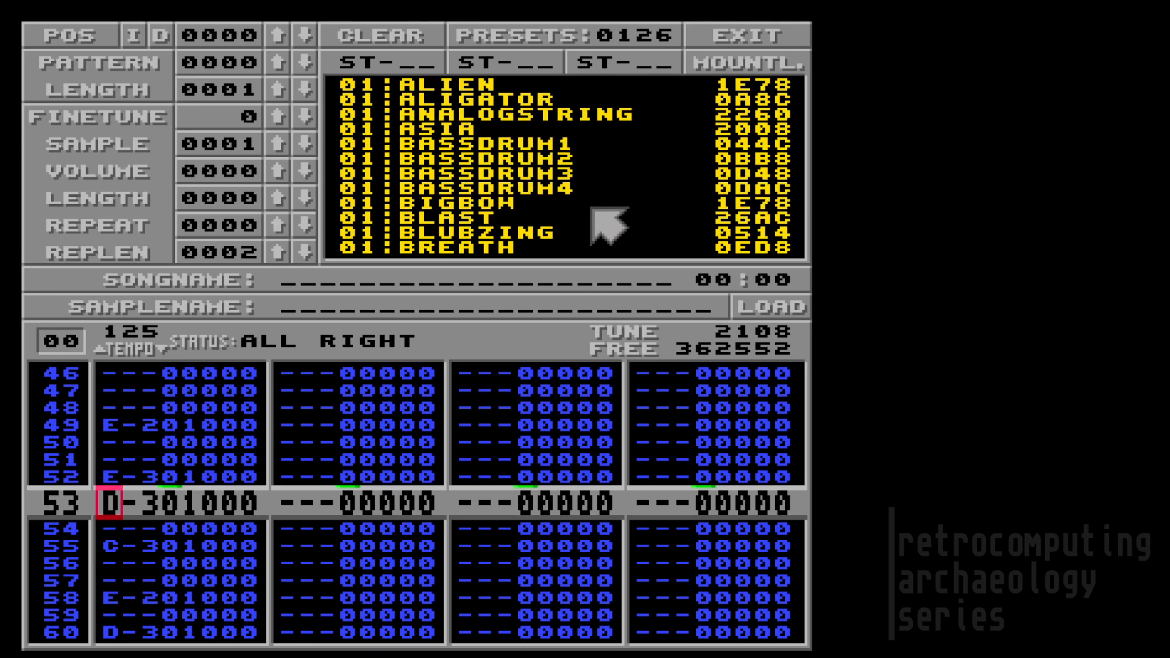
Step: Load BLUBZING as sample 1, play the melody back, stop, and reopen the preset list
{"action": "left_click", "coordinate": [482, 232]}
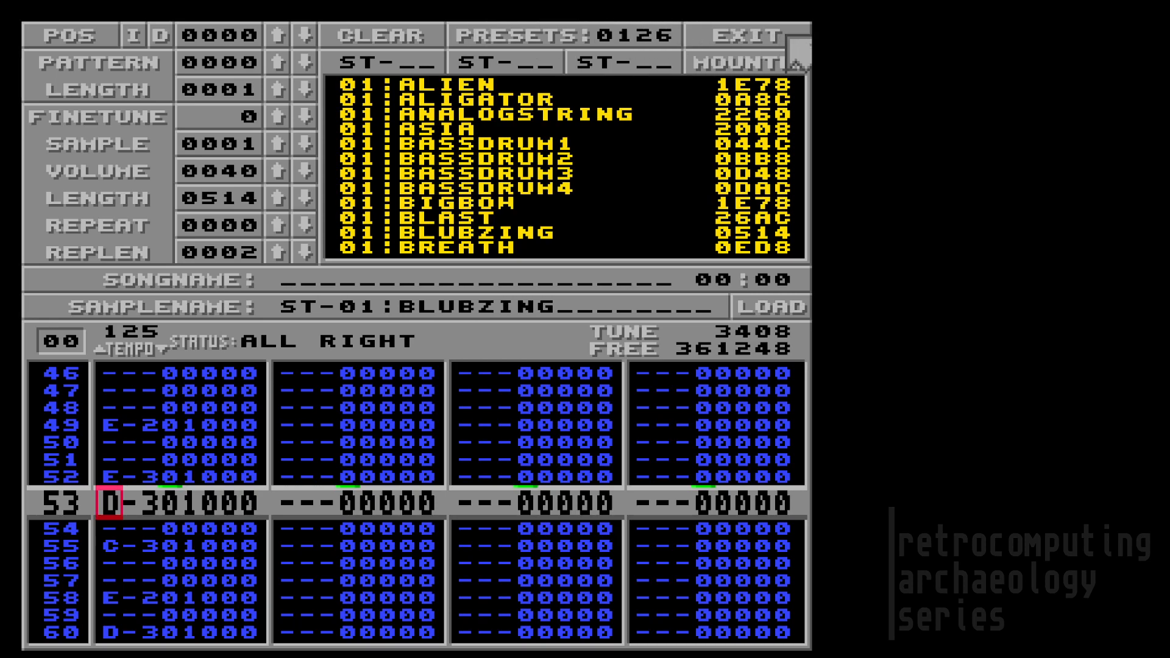
{"action": "left_click", "coordinate": [789, 37]}
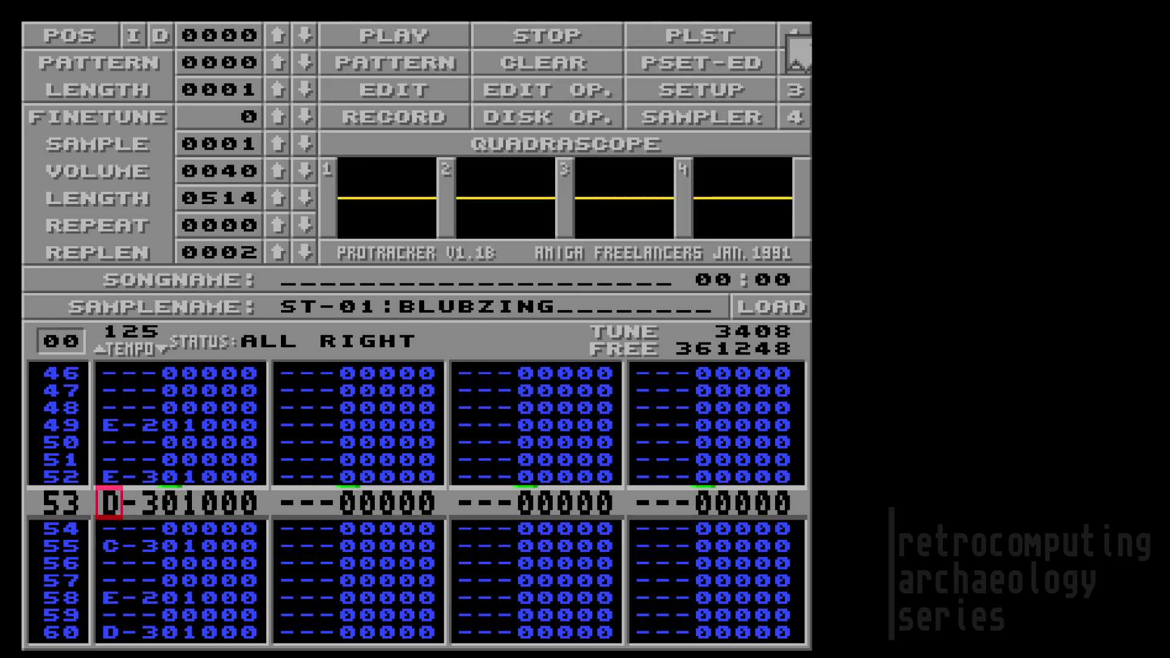
{"action": "left_click", "coordinate": [406, 38]}
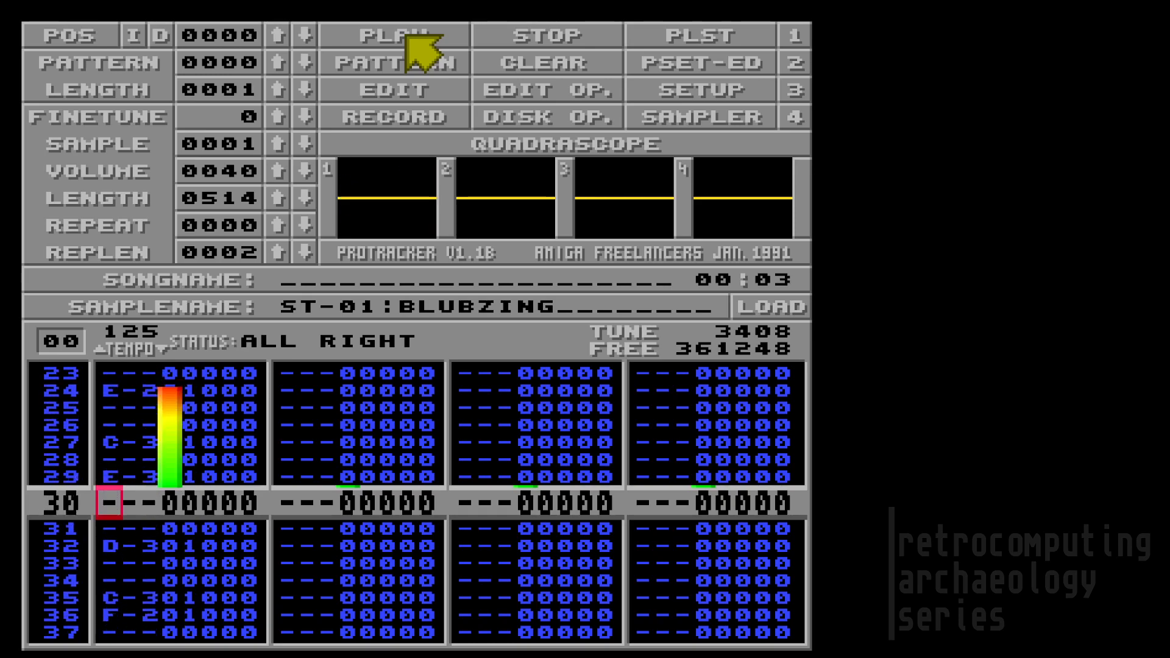
{"action": "left_click", "coordinate": [579, 35]}
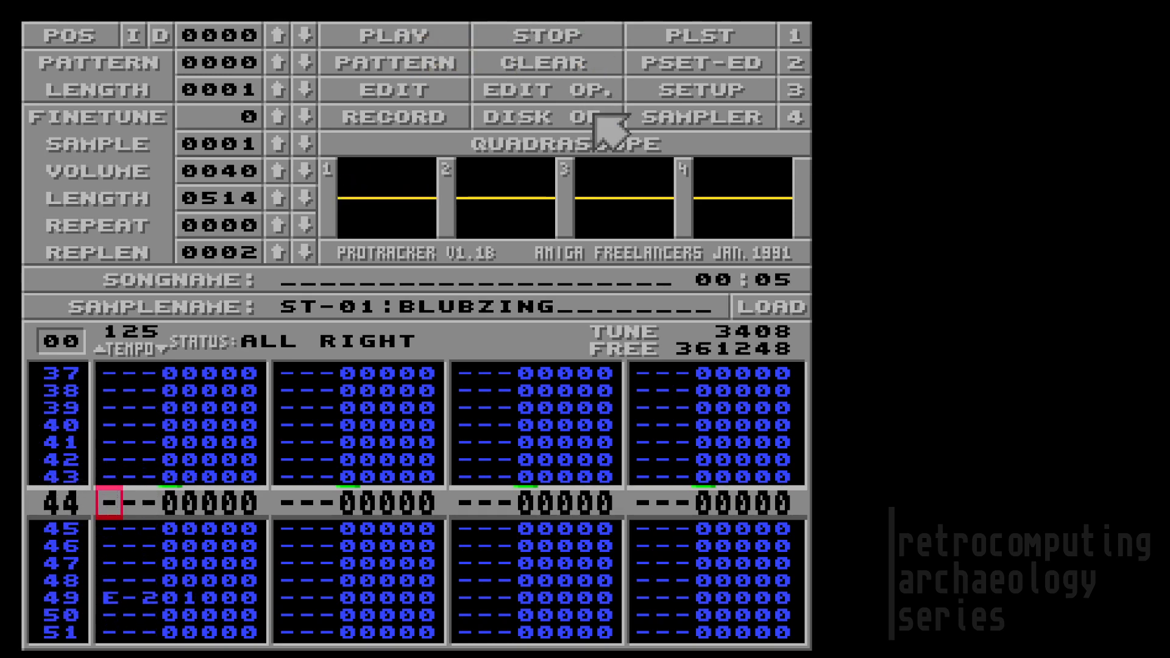
{"action": "left_click", "coordinate": [663, 33]}
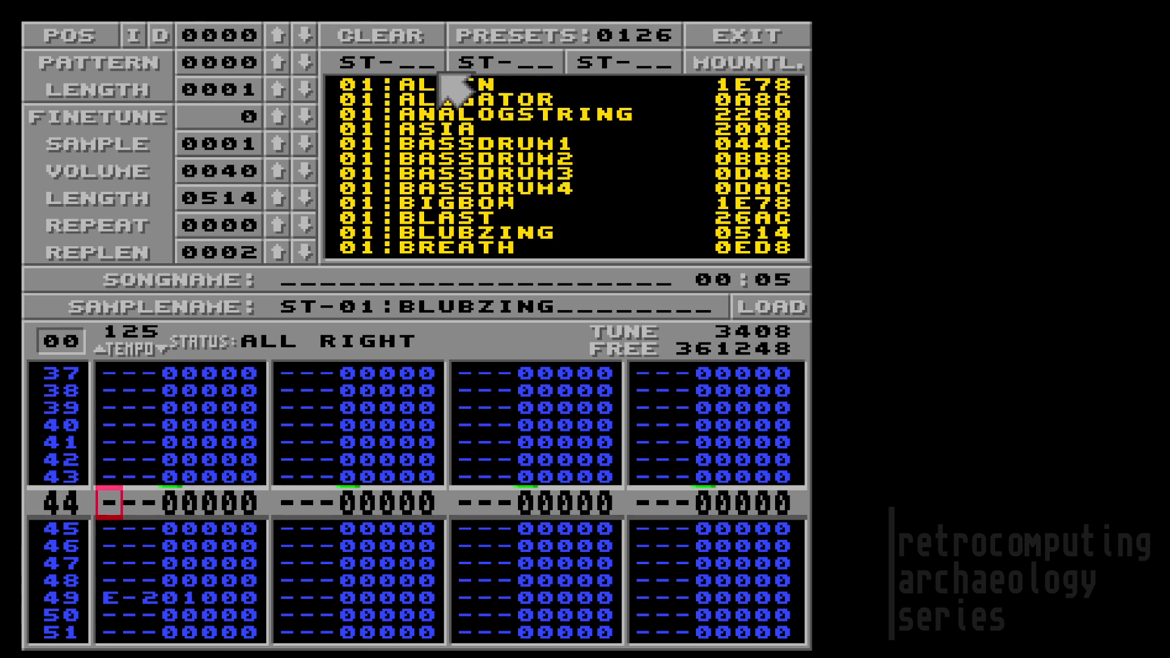
Step: Name the preset disk slots ST-01 and ST-02, then return to the main screen
{"action": "key", "text": "Down"}
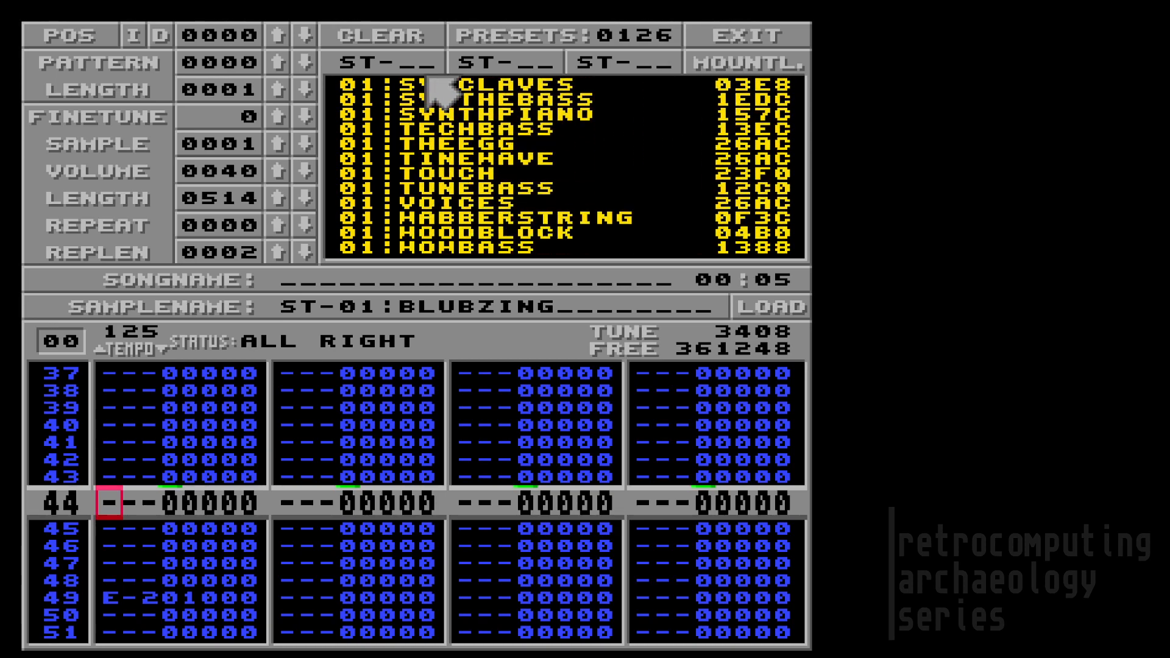
{"action": "key", "text": "Up"}
{"action": "key", "text": "Up"}
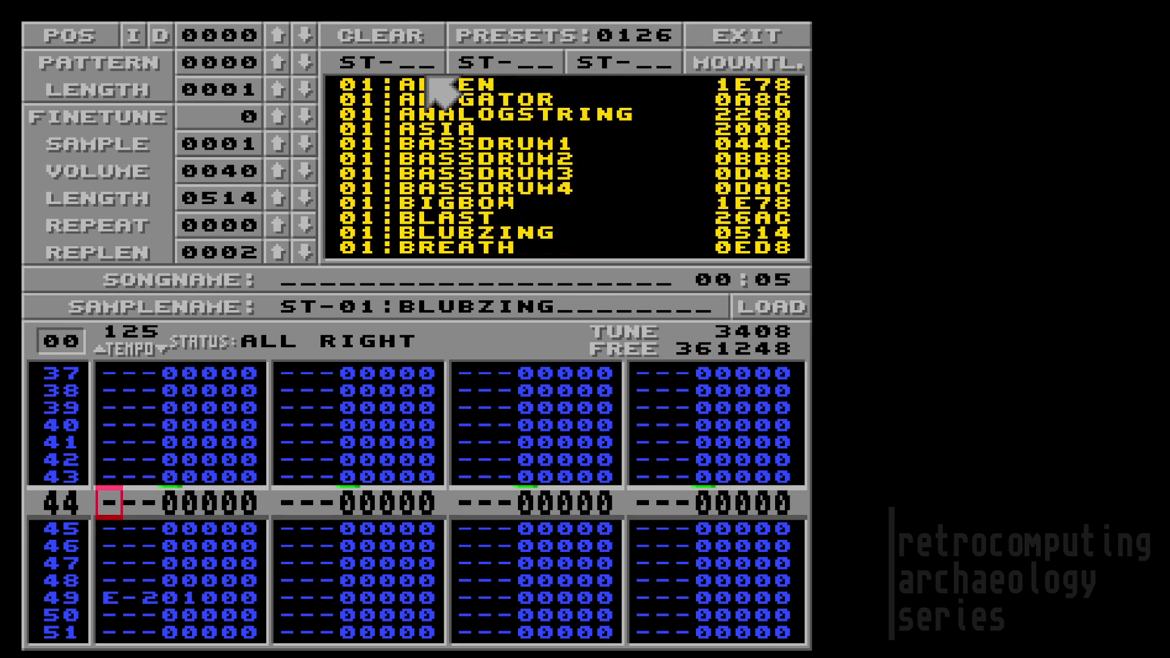
{"action": "left_click", "coordinate": [425, 68]}
{"action": "type", "text": "0"}
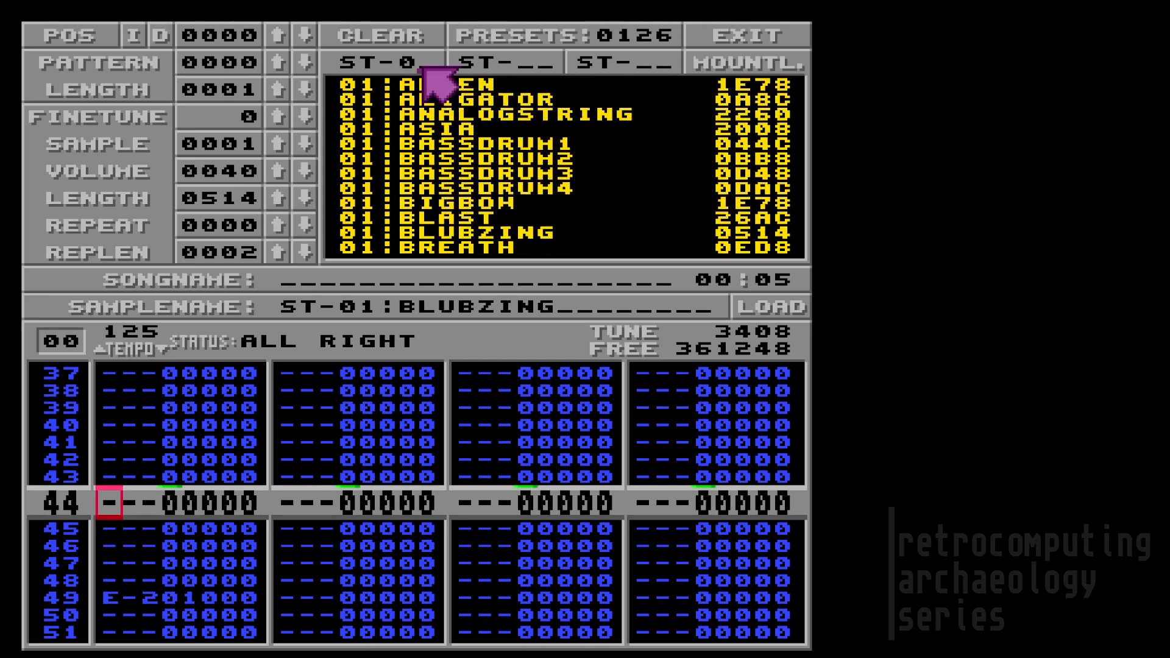
{"action": "type", "text": "1"}
{"action": "left_click", "coordinate": [529, 69]}
{"action": "type", "text": "02"}
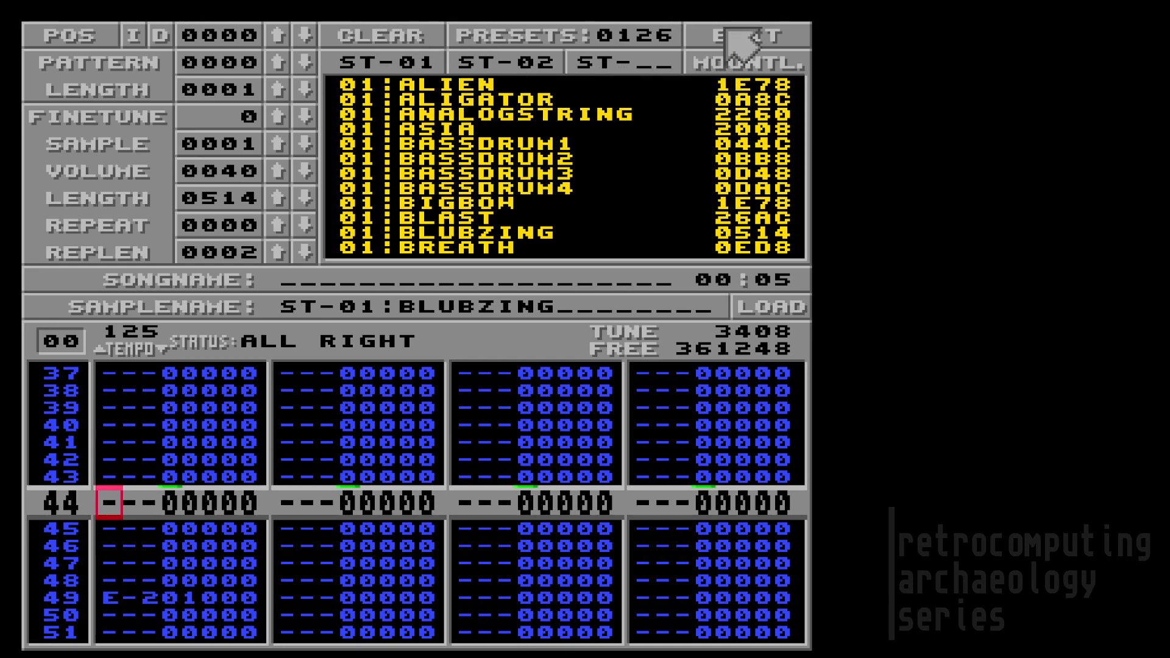
{"action": "left_click", "coordinate": [726, 30]}
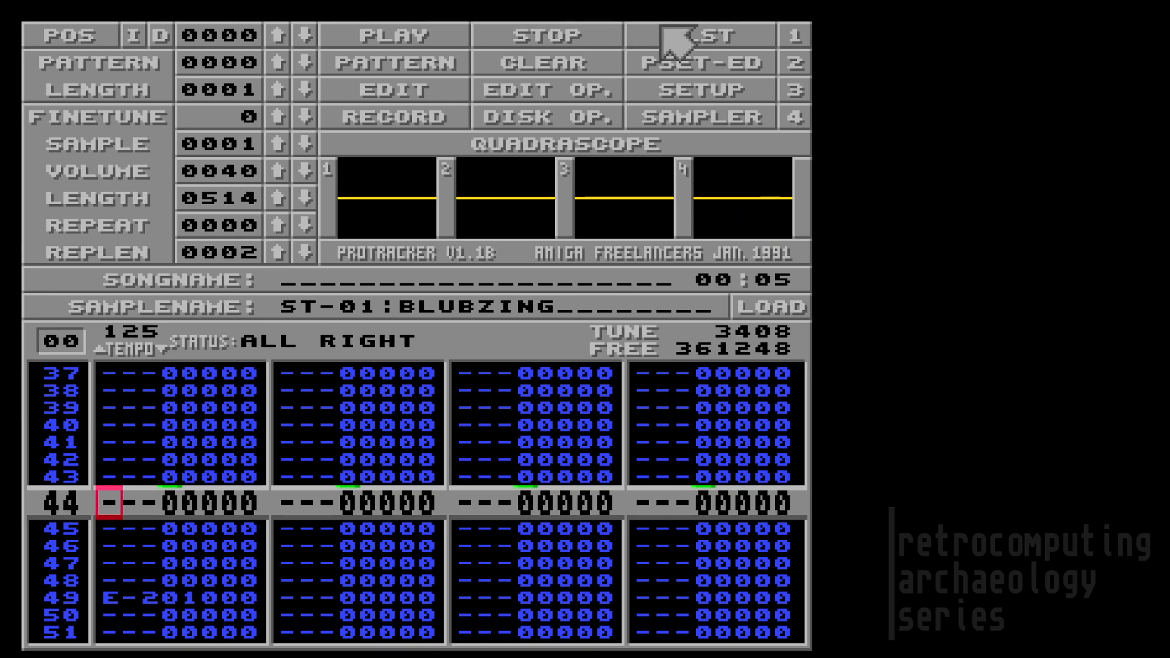
{"action": "left_click", "coordinate": [704, 62]}
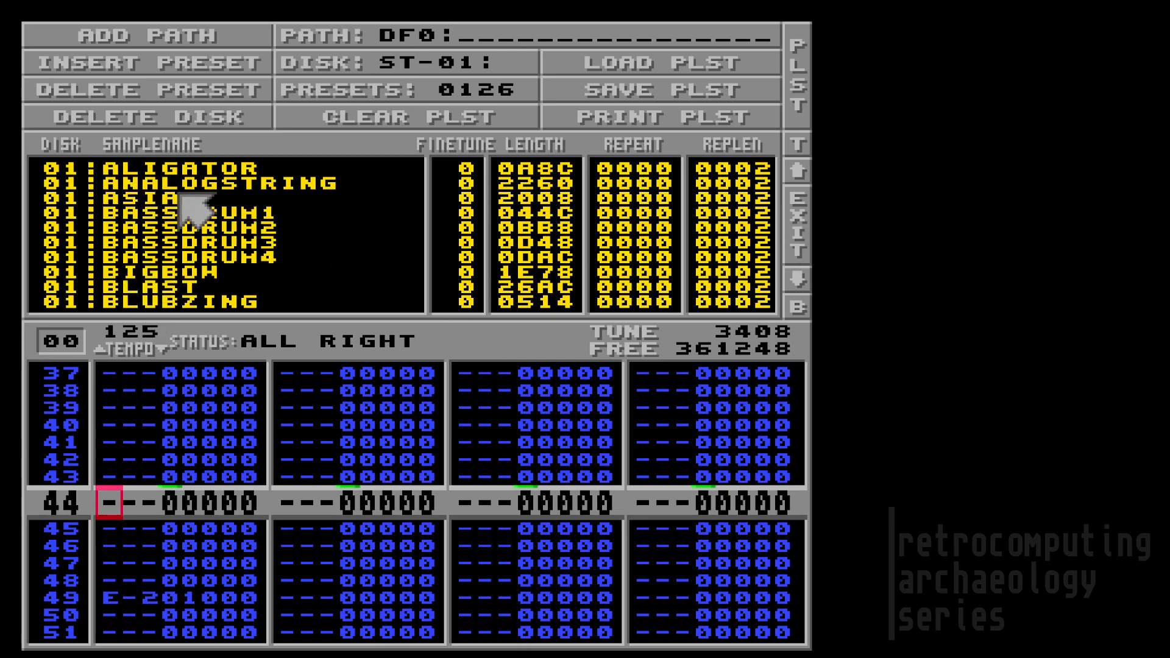
{"action": "key", "text": "Down"}
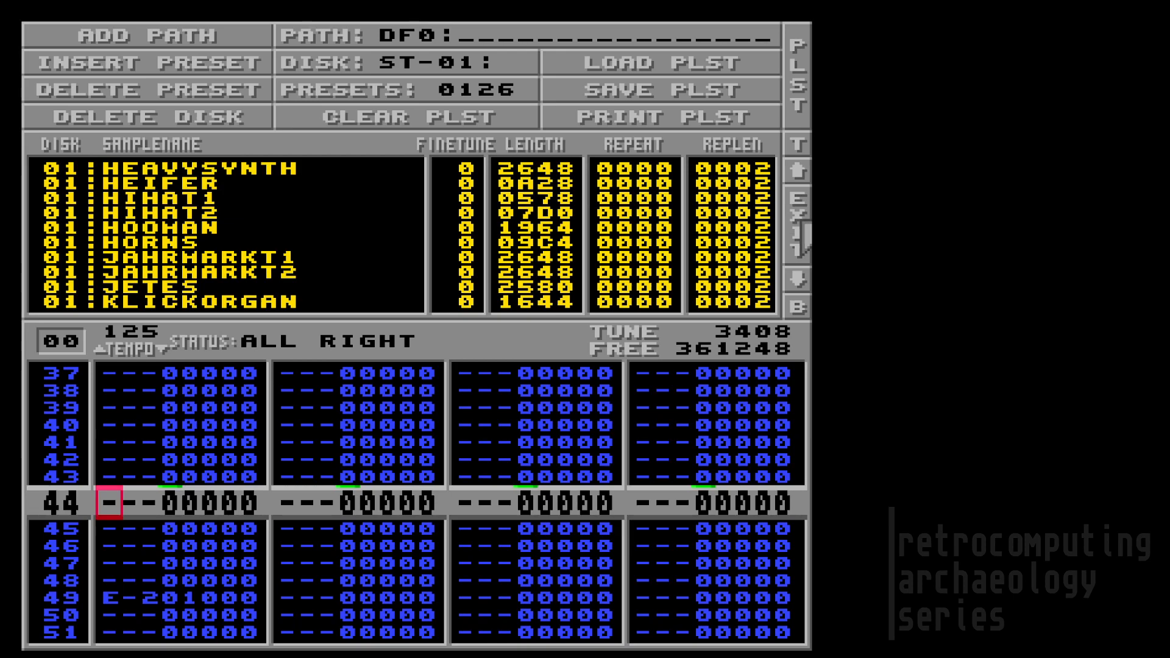
{"action": "left_click", "coordinate": [803, 234]}
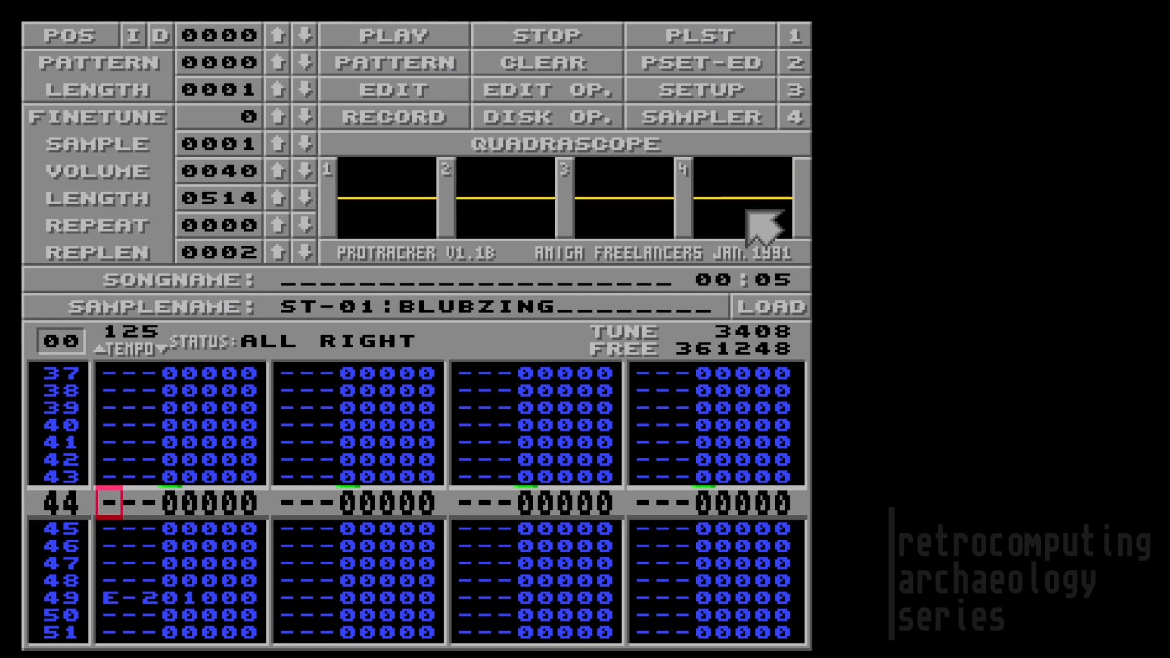
Step: Open the Setup screen and cycle through the preset shell commands
{"action": "left_click", "coordinate": [682, 96]}
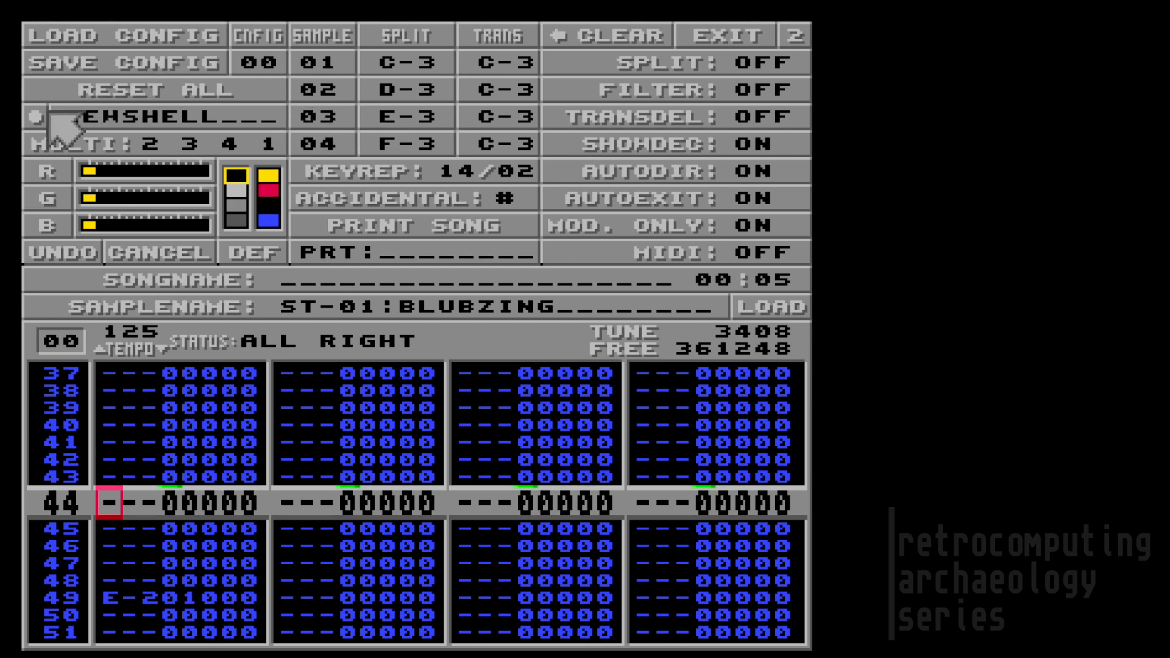
{"action": "left_click", "coordinate": [36, 115]}
{"action": "left_click", "coordinate": [35, 116]}
{"action": "left_click", "coordinate": [36, 116]}
{"action": "left_click", "coordinate": [28, 116]}
{"action": "left_click", "coordinate": [28, 116]}
Step: Set the shell command back to NEWSHELL, turn MIDI on, and exit Setup
{"action": "left_click", "coordinate": [28, 116]}
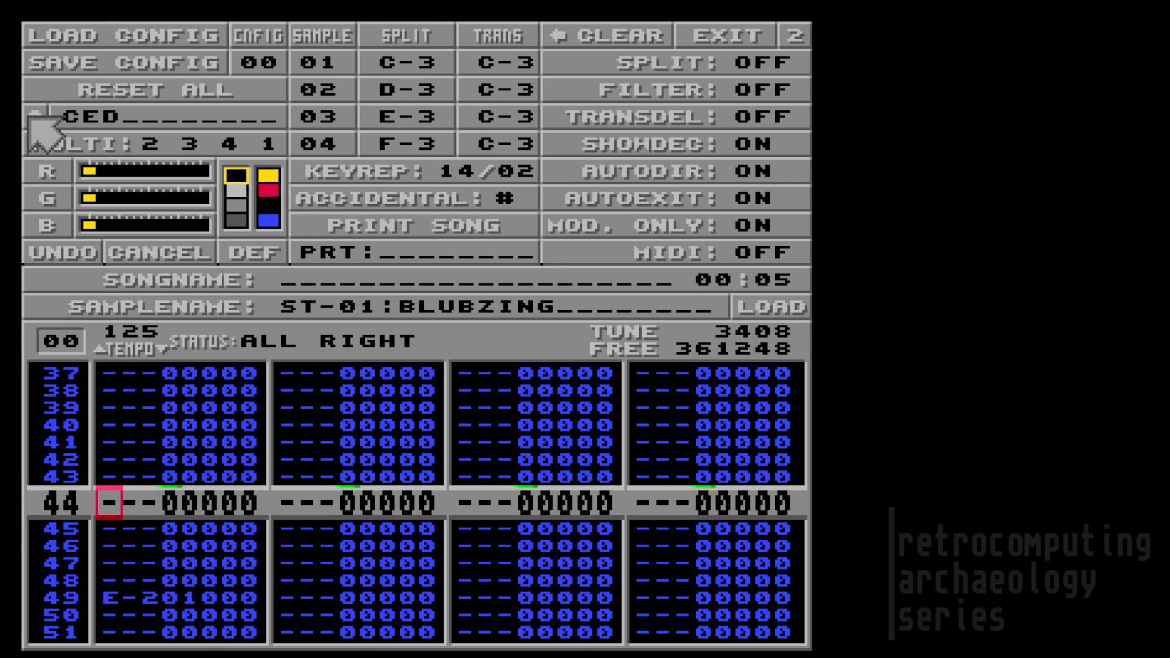
{"action": "left_click", "coordinate": [28, 115]}
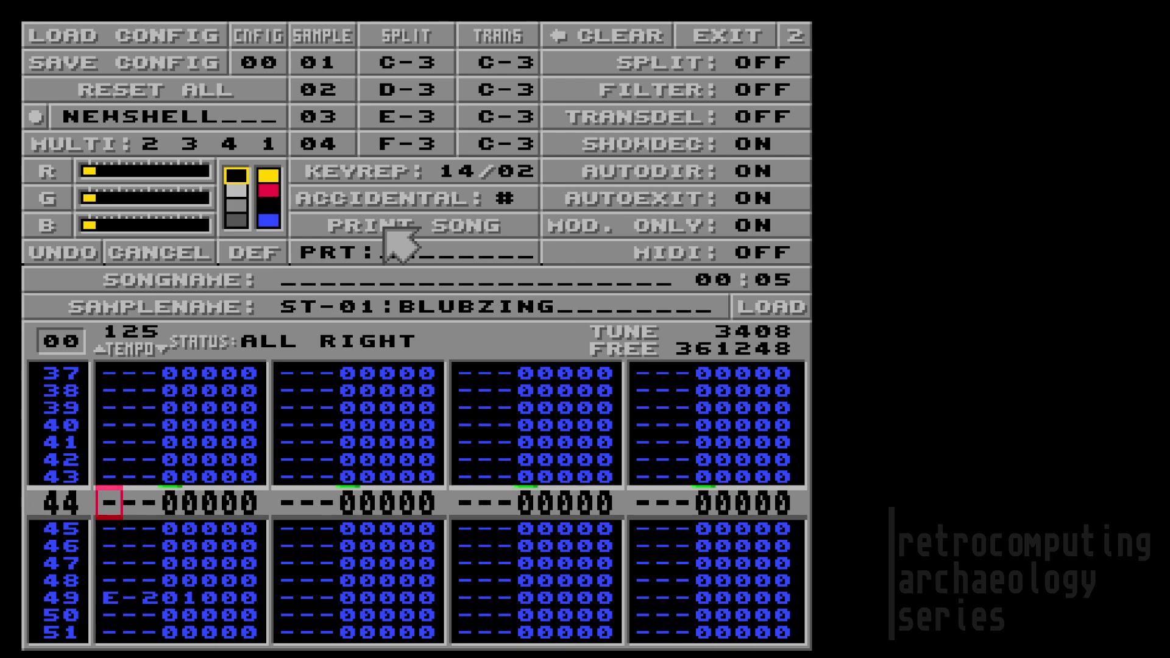
{"action": "left_click", "coordinate": [665, 243]}
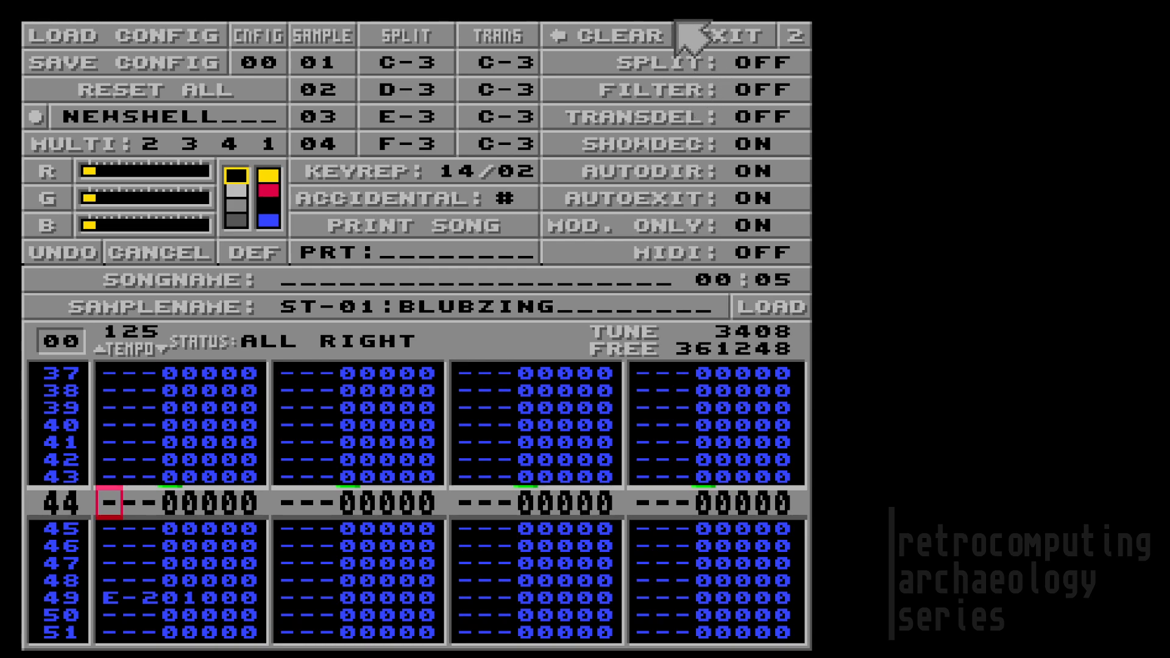
{"action": "left_click", "coordinate": [695, 32]}
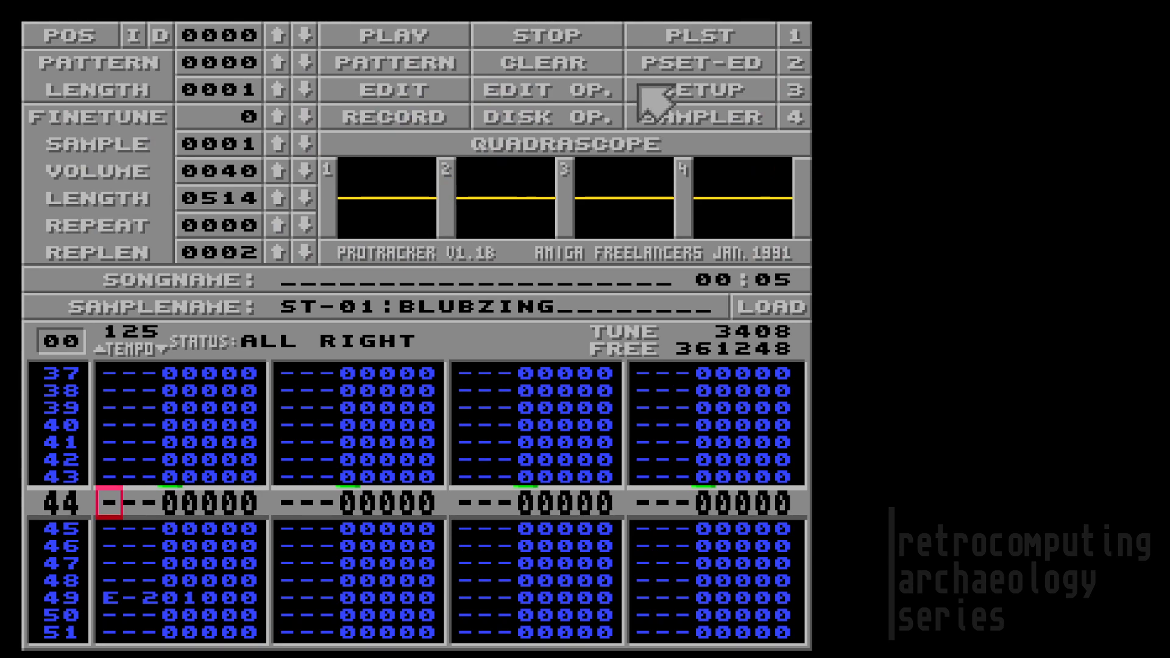
Step: View BLUBZING in the sample editor with a spectrum analyzer scope, then return to the pattern
{"action": "left_click", "coordinate": [674, 116]}
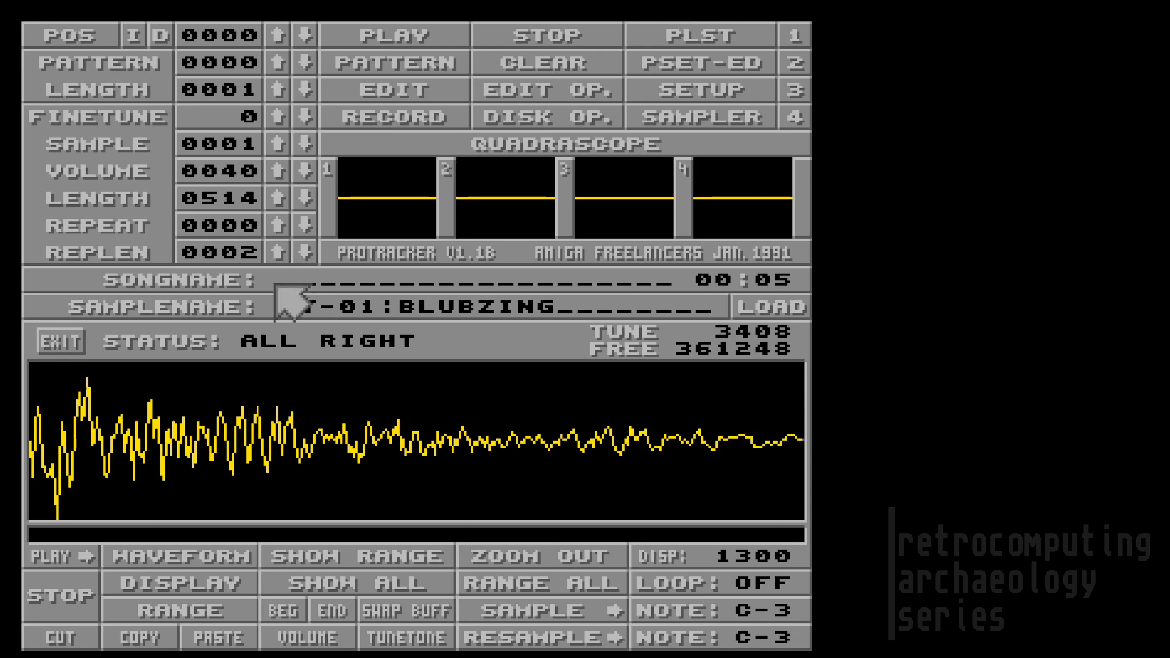
{"action": "left_click", "coordinate": [458, 137]}
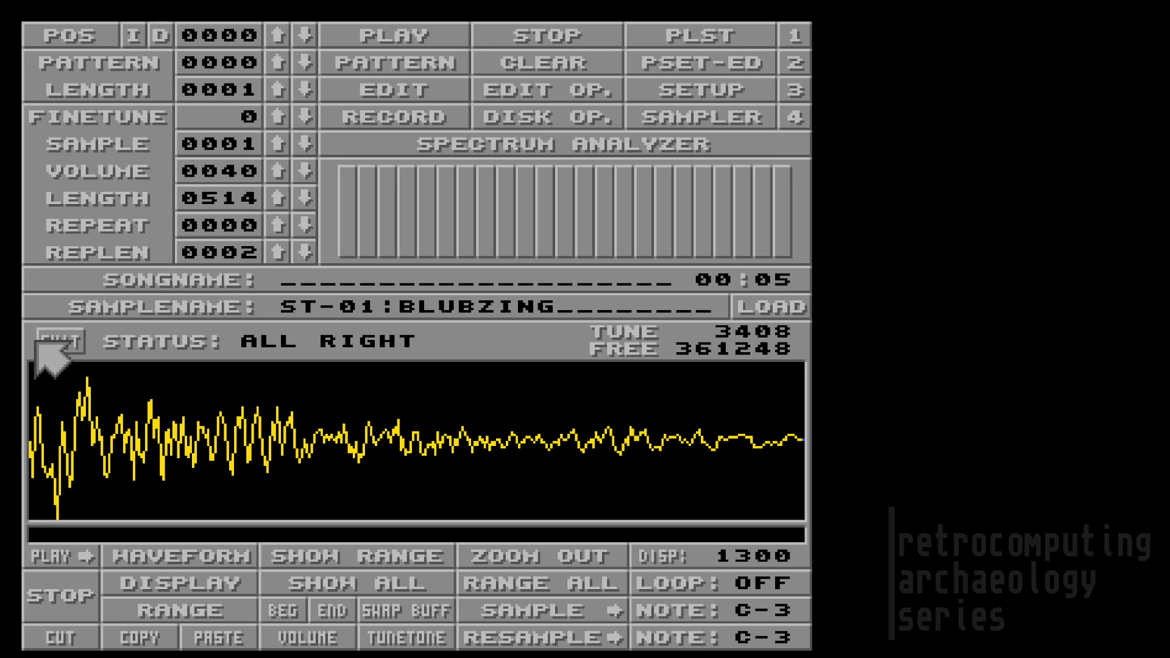
{"action": "left_click", "coordinate": [54, 345]}
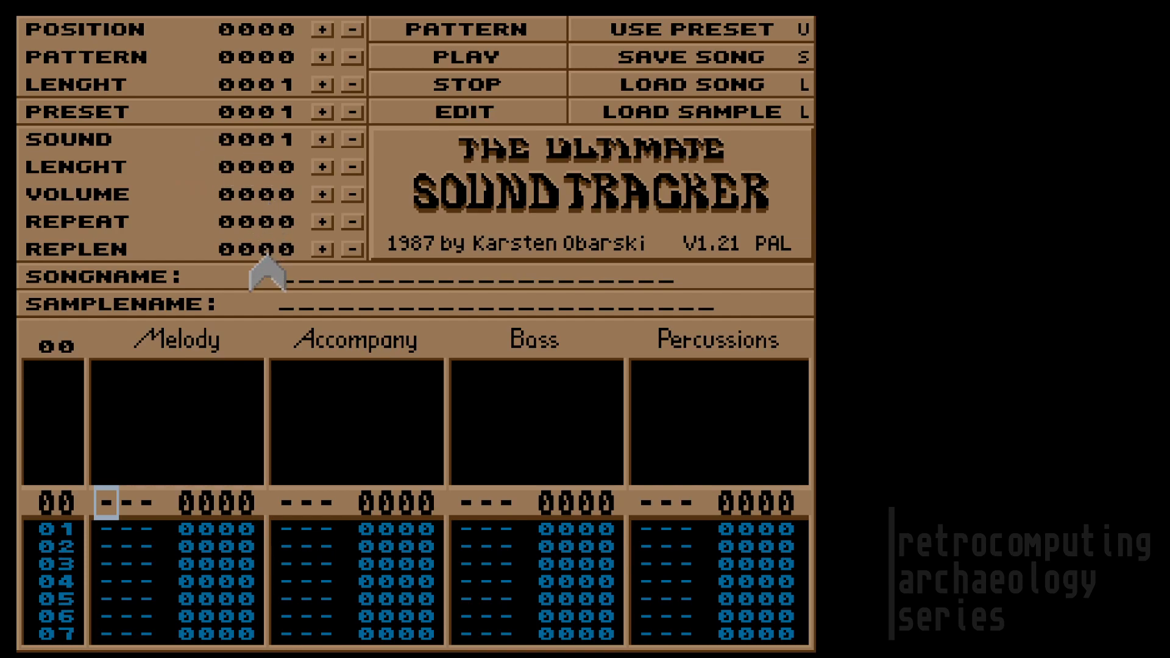
Step: Try sound 0002 and preset ALIGATOR, then return both sound and preset to 0001
{"action": "left_click", "coordinate": [322, 140]}
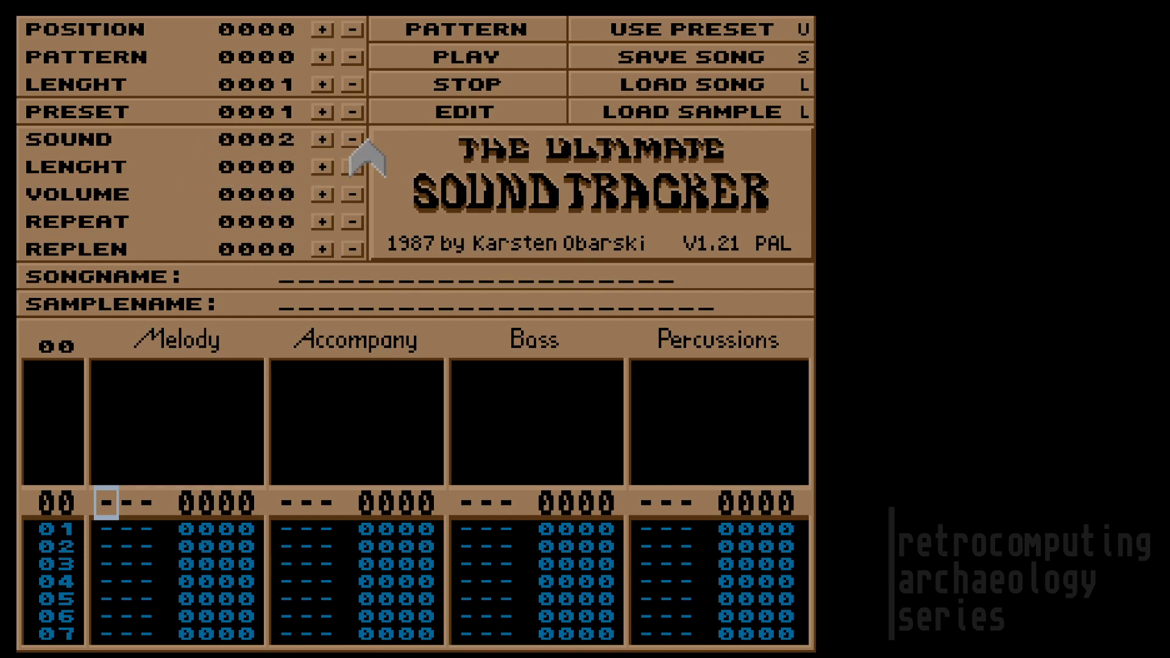
{"action": "left_click", "coordinate": [353, 140]}
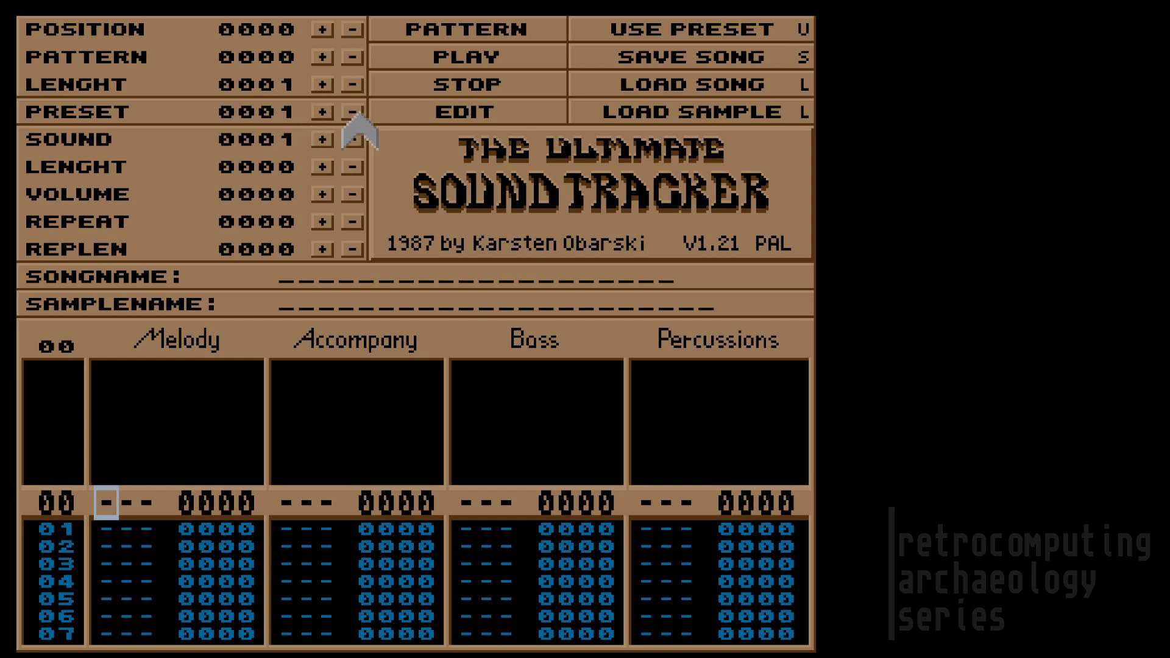
{"action": "left_click", "coordinate": [322, 113]}
{"action": "left_click", "coordinate": [351, 114]}
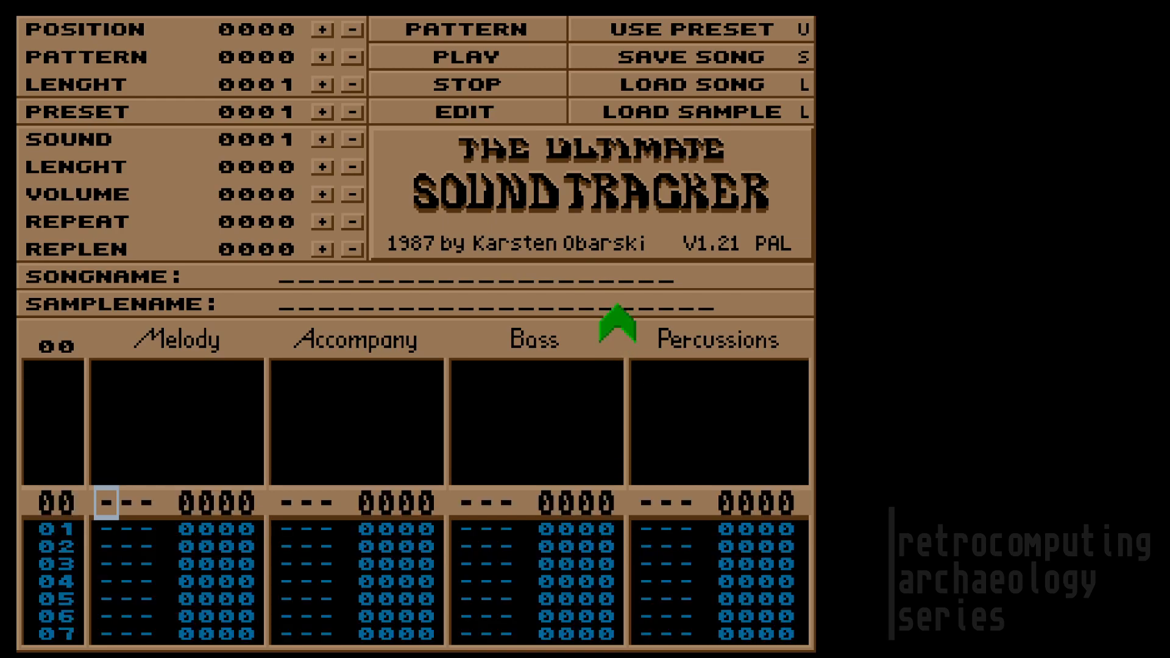
Step: Raise the current sound number from 0001 up to 000F
{"action": "left_click", "coordinate": [323, 139]}
{"action": "left_click", "coordinate": [323, 139]}
{"action": "left_click", "coordinate": [323, 139]}
{"action": "left_click", "coordinate": [321, 139]}
{"action": "left_click", "coordinate": [319, 139]}
{"action": "left_click", "coordinate": [322, 140]}
{"action": "left_click", "coordinate": [322, 139]}
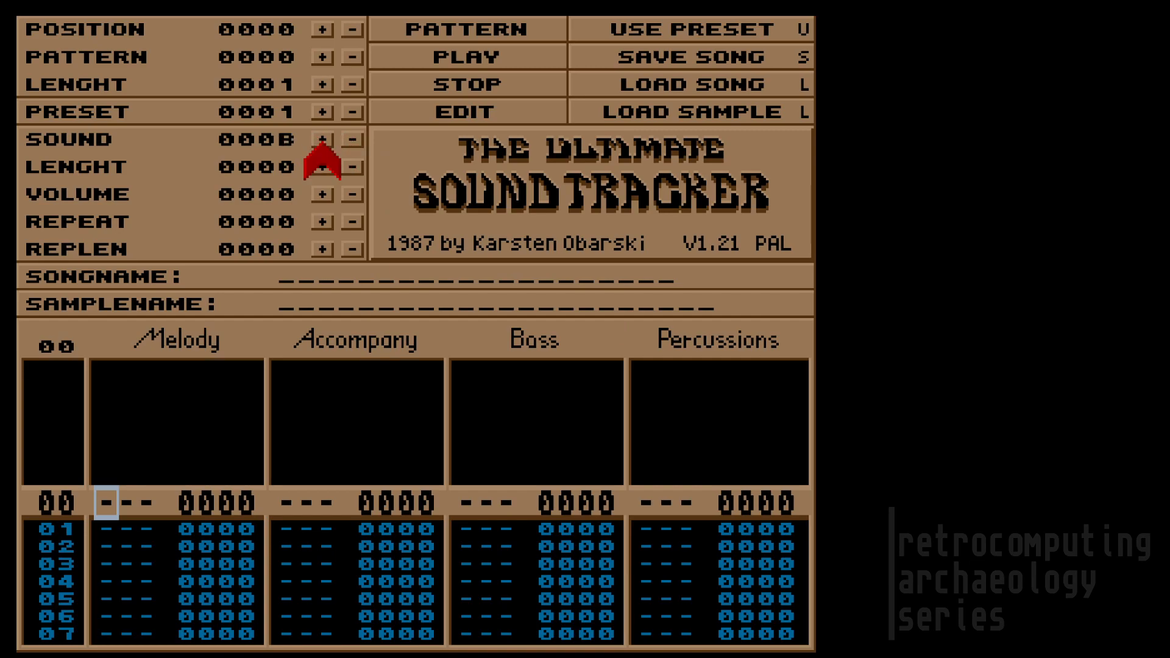
{"action": "left_click", "coordinate": [322, 139]}
{"action": "left_click", "coordinate": [322, 140]}
{"action": "left_click", "coordinate": [322, 140]}
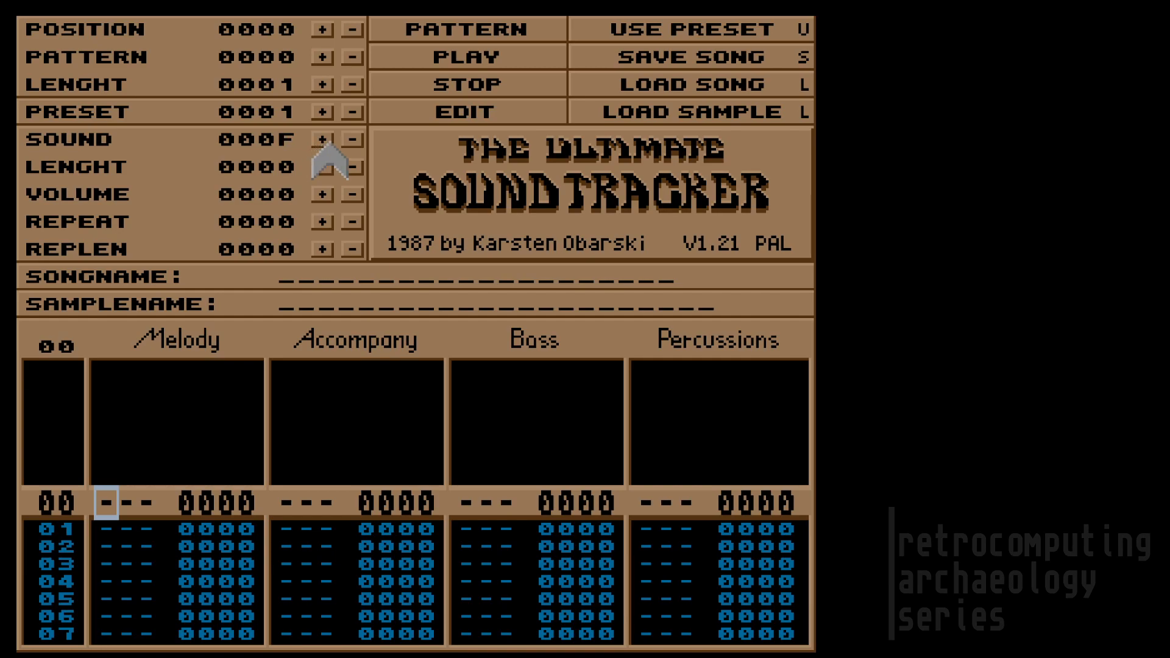
{"action": "left_click", "coordinate": [307, 279]}
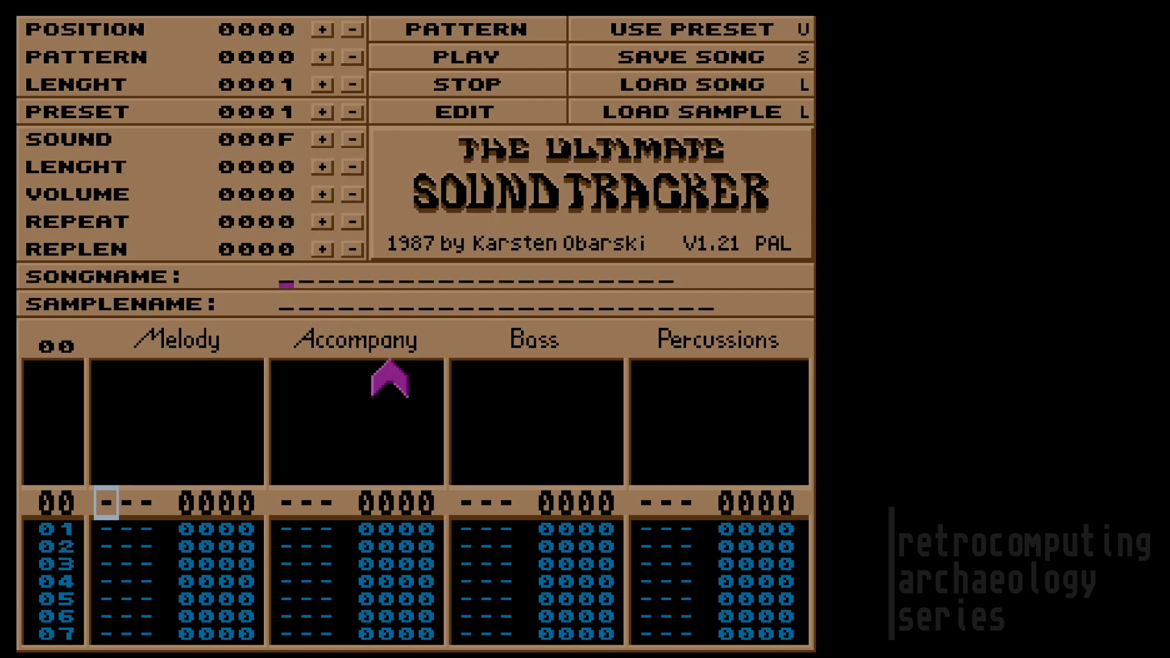
Step: Enter AHEGAS as the song name and load that song from disk
{"action": "type", "text": "AHEGAS"}
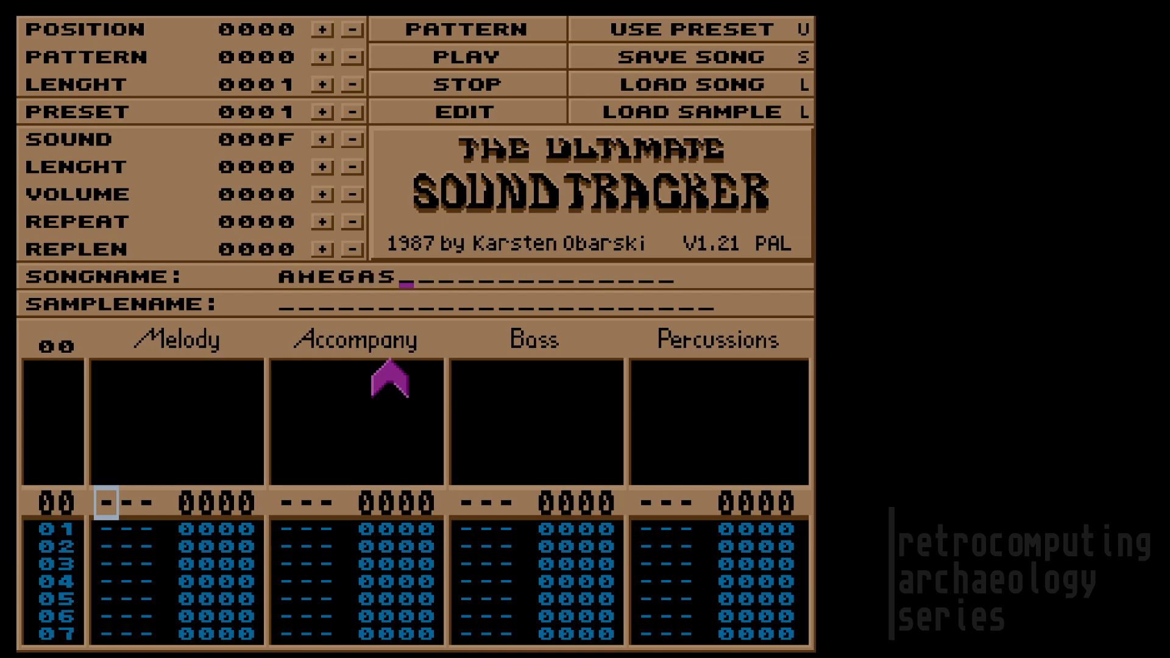
{"action": "key", "text": "Return"}
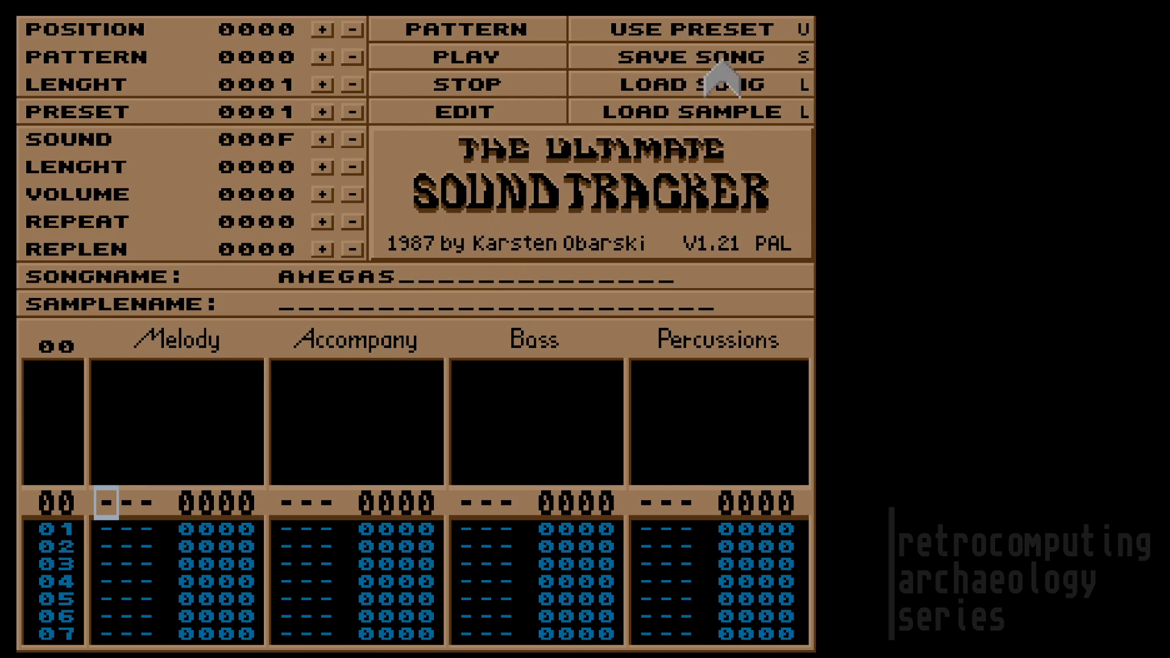
{"action": "left_click", "coordinate": [736, 86]}
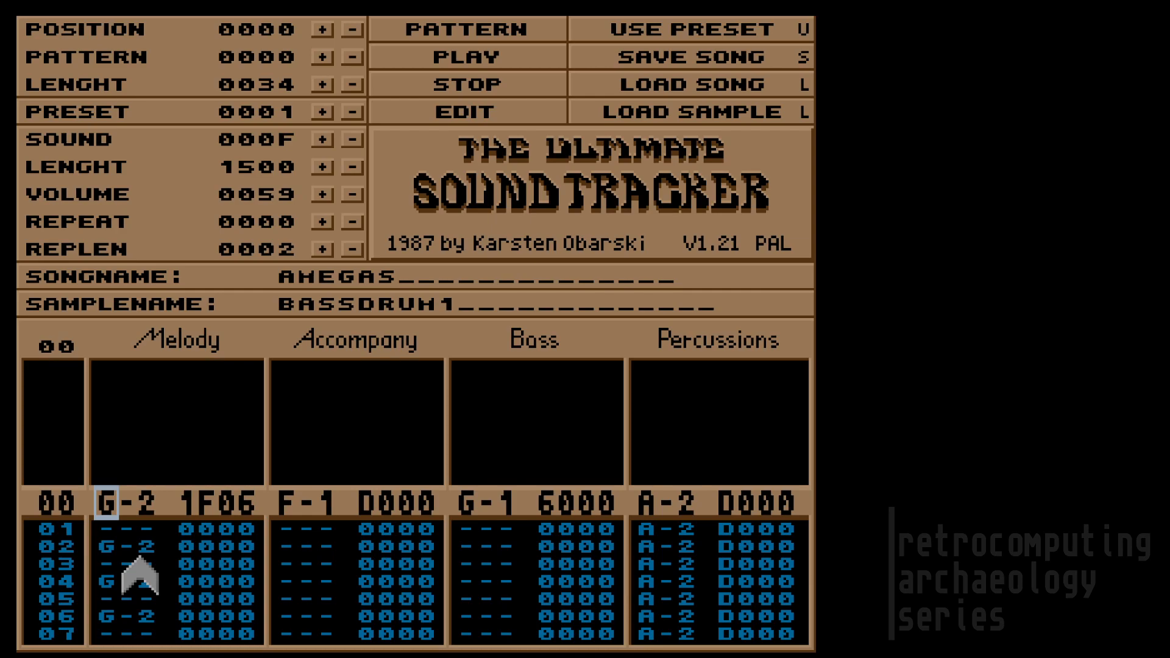
{"action": "key", "text": "Right"}
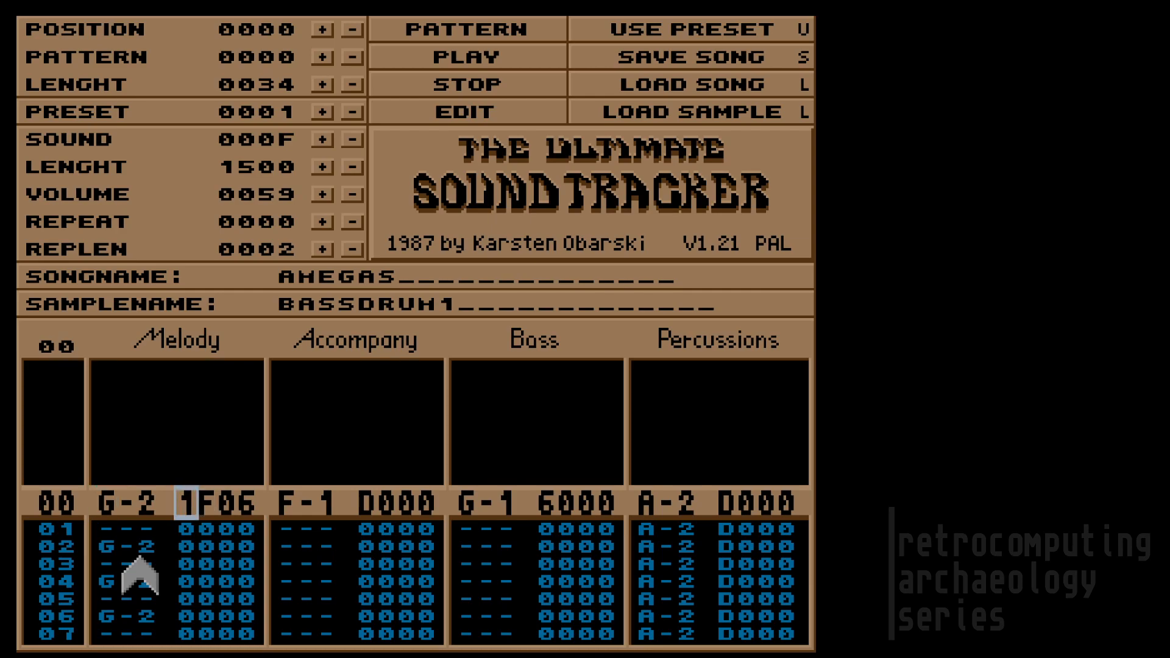
{"action": "key", "text": "Down"}
{"action": "key", "text": "Down"}
{"action": "key", "text": "Up"}
{"action": "key", "text": "Up"}
{"action": "key", "text": "Right"}
{"action": "key", "text": "Right"}
{"action": "key", "text": "Right"}
{"action": "key", "text": "Left"}
{"action": "key", "text": "Left"}
{"action": "key", "text": "Left"}
{"action": "key", "text": "Right"}
{"action": "key", "text": "Right"}
{"action": "key", "text": "Right"}
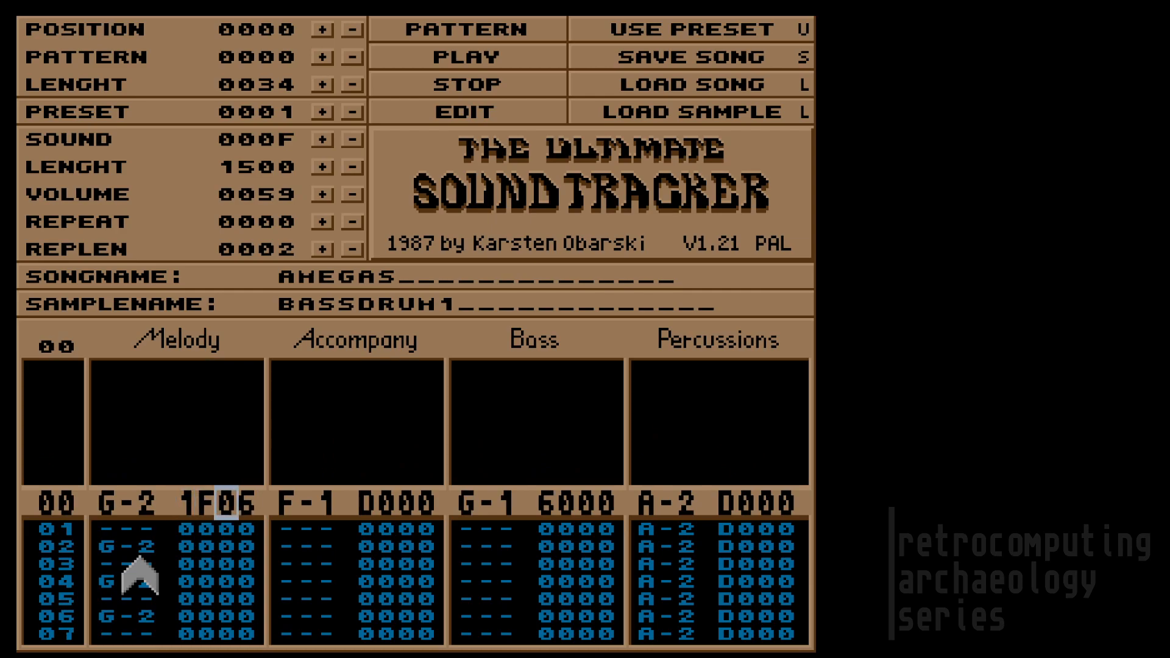
{"action": "key", "text": "Left"}
{"action": "key", "text": "Left"}
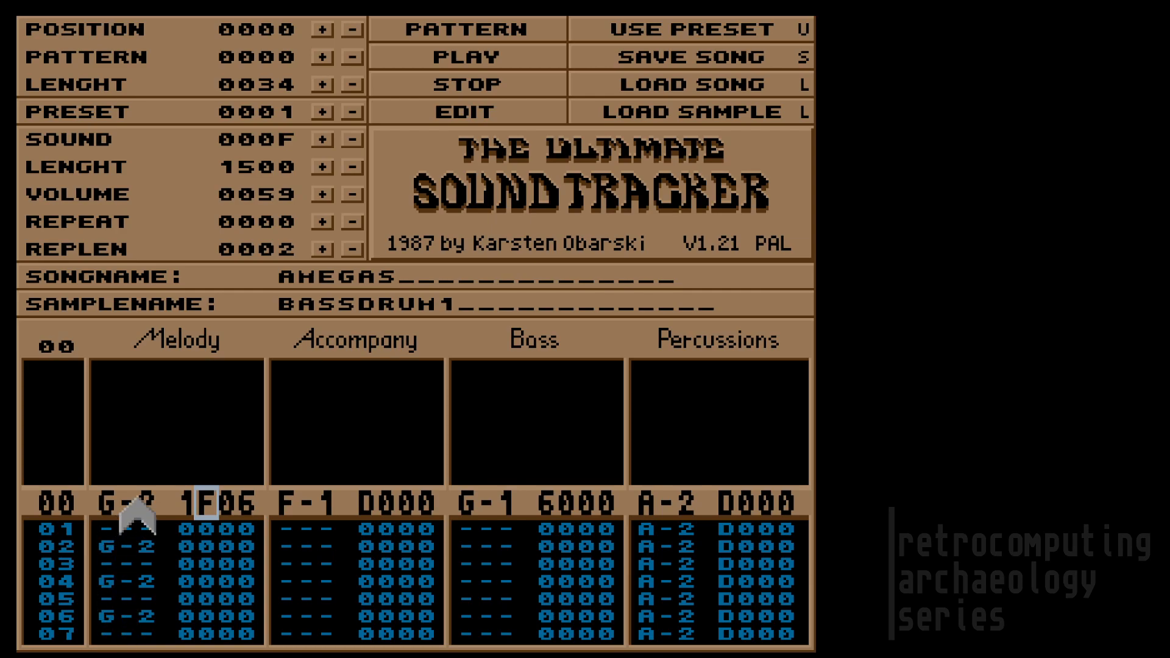
Step: Play the current pattern, then pattern 01, stop, and play AHEGAS from the beginning
{"action": "left_click", "coordinate": [460, 31]}
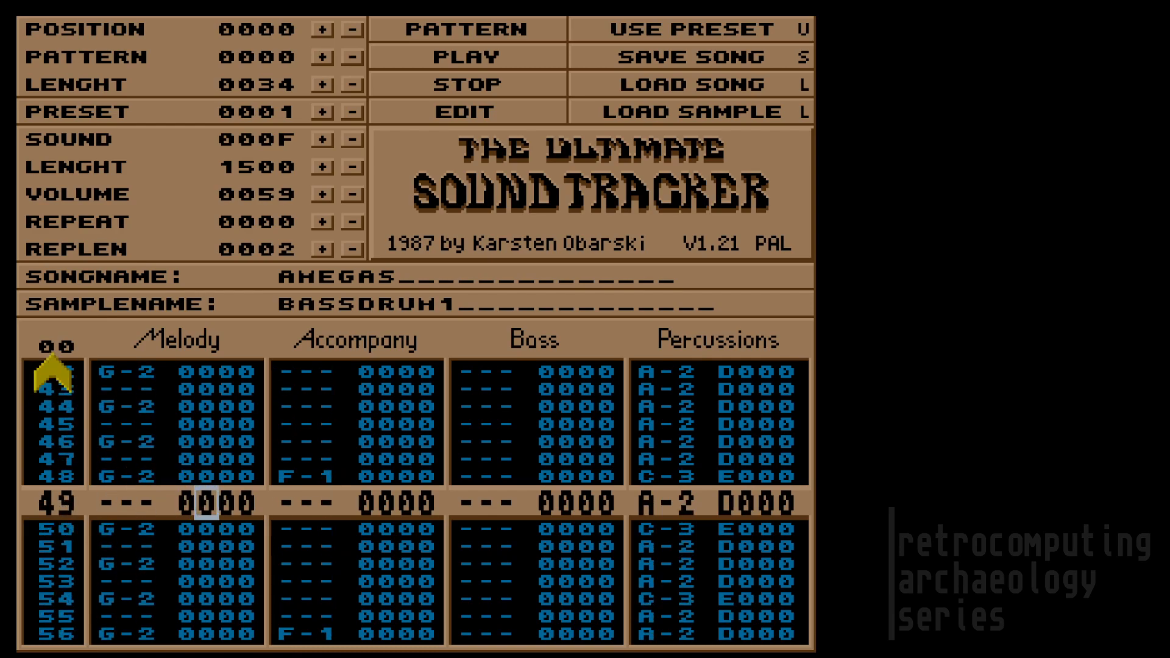
{"action": "type", "text": "1"}
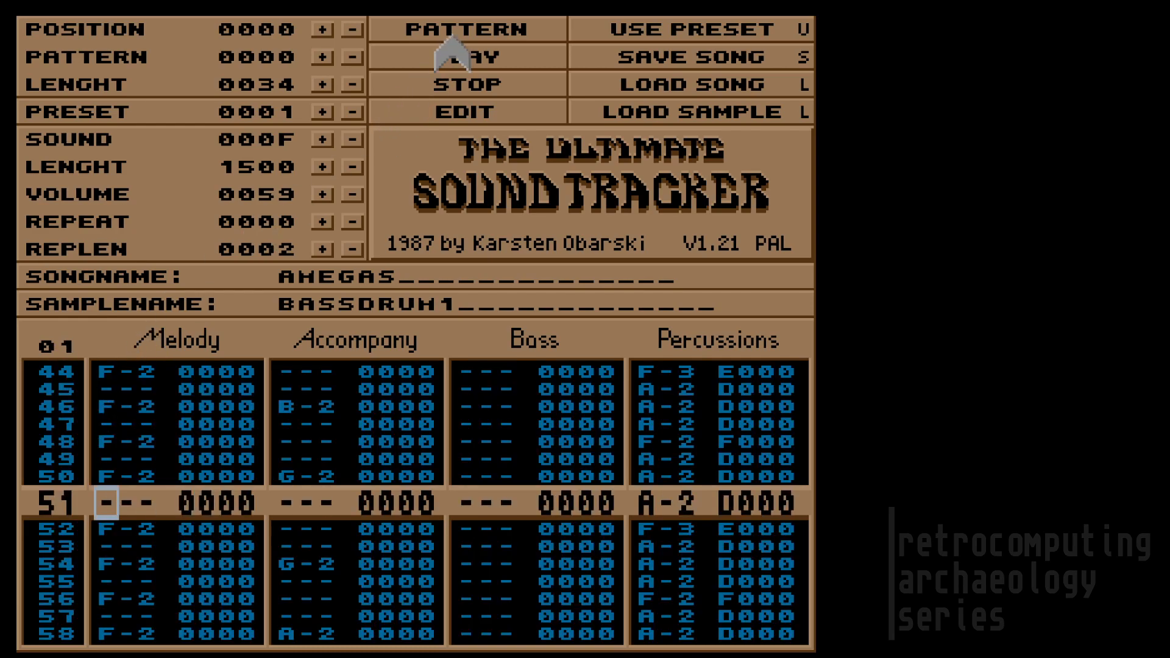
{"action": "left_click", "coordinate": [465, 27]}
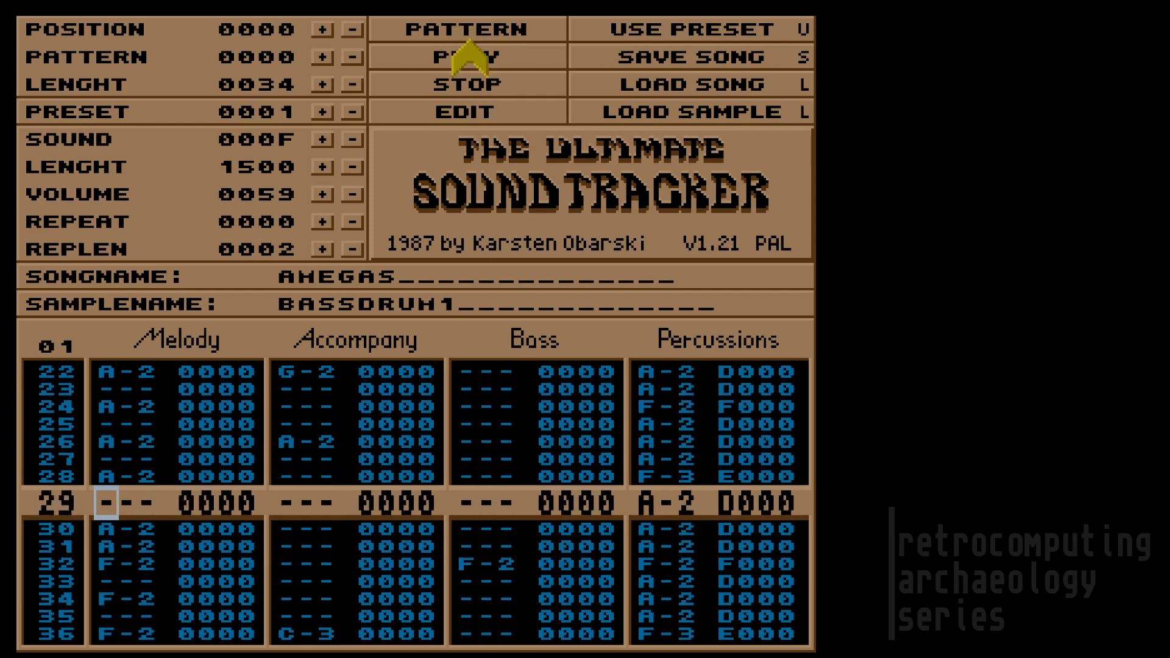
{"action": "left_click", "coordinate": [486, 90]}
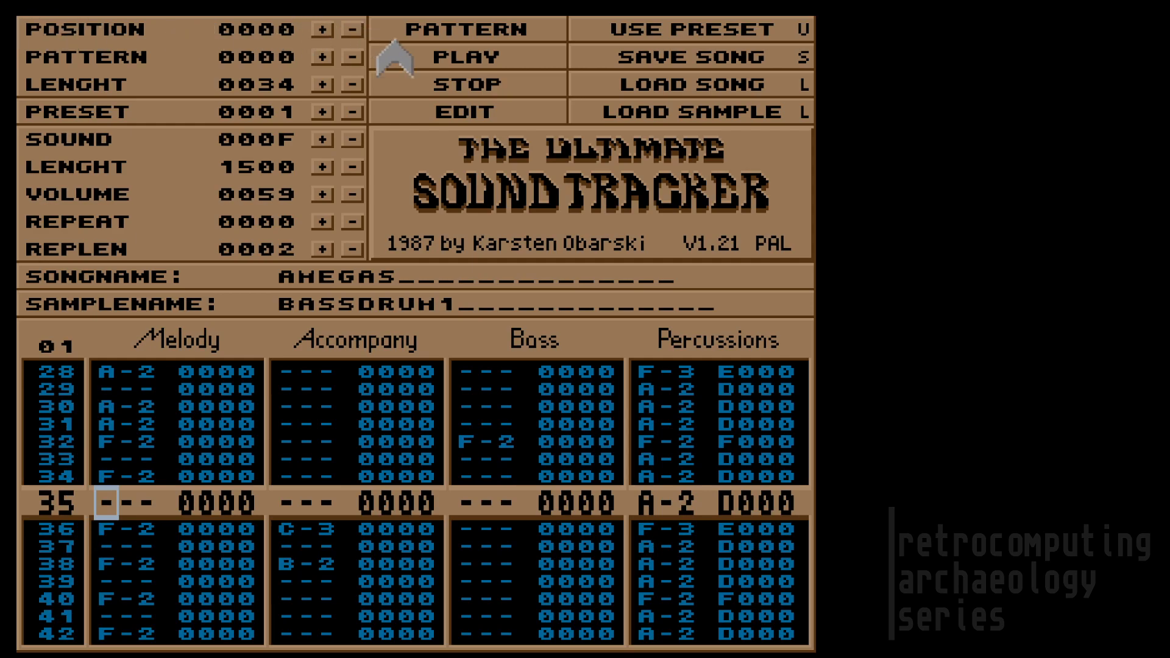
{"action": "left_click", "coordinate": [441, 58]}
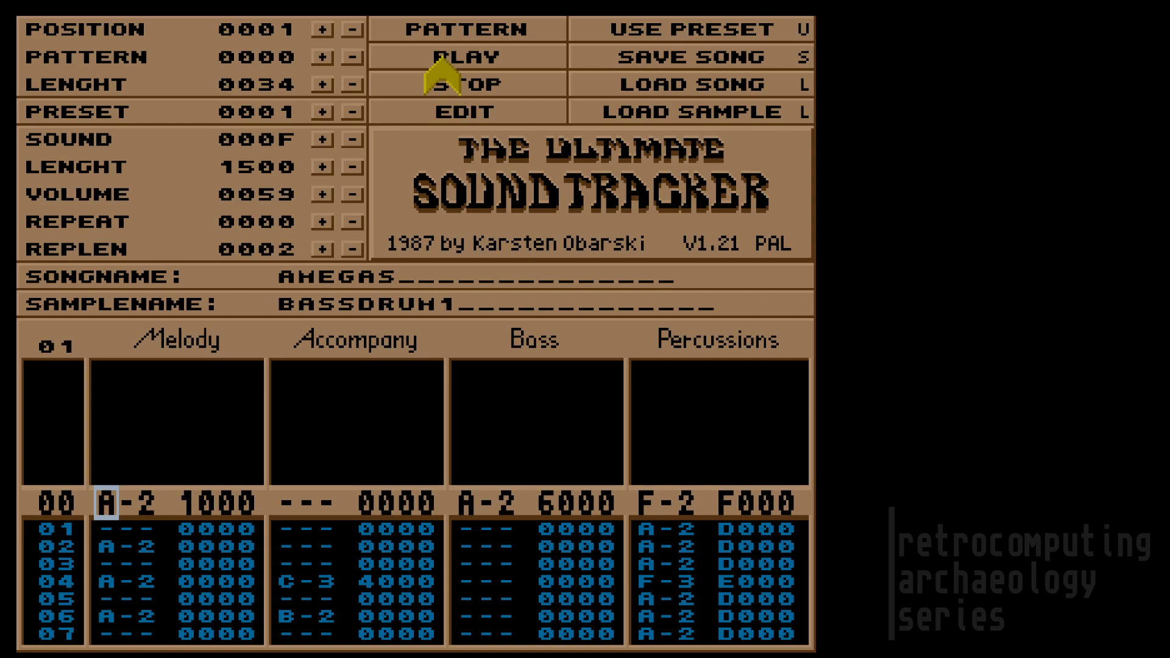
Step: Stop AHEGAS playback so pattern 01 returns to row 00
{"action": "left_click", "coordinate": [461, 84]}
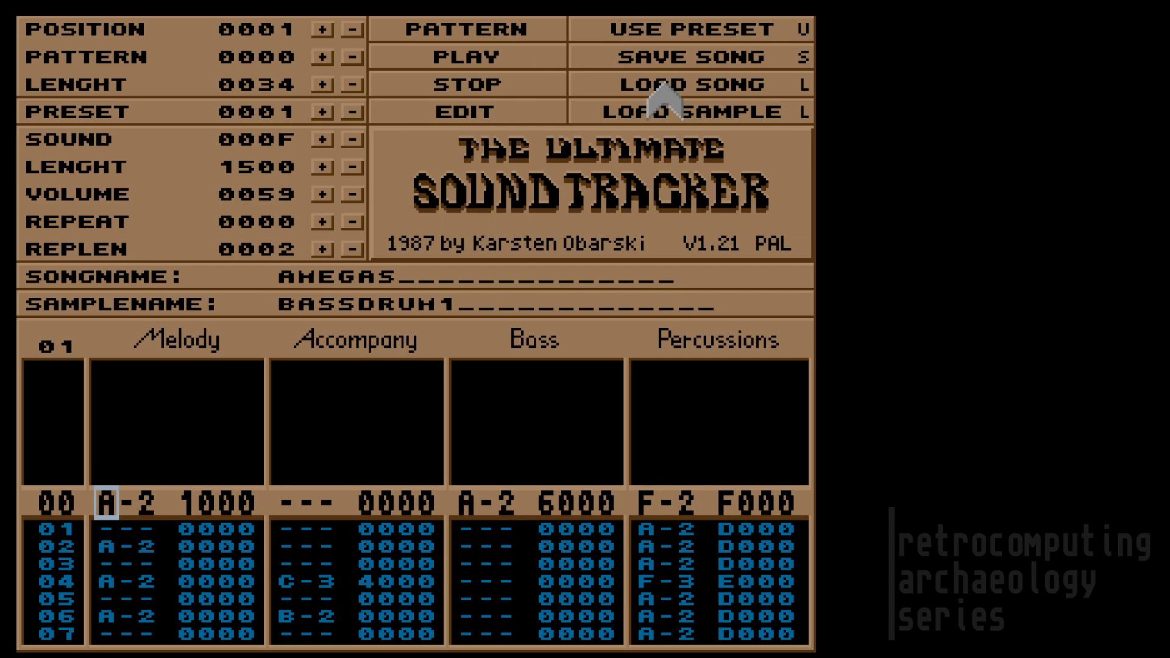
Step: Replace the song name AHEGAS with GO GO GORILLA
{"action": "left_click", "coordinate": [407, 277]}
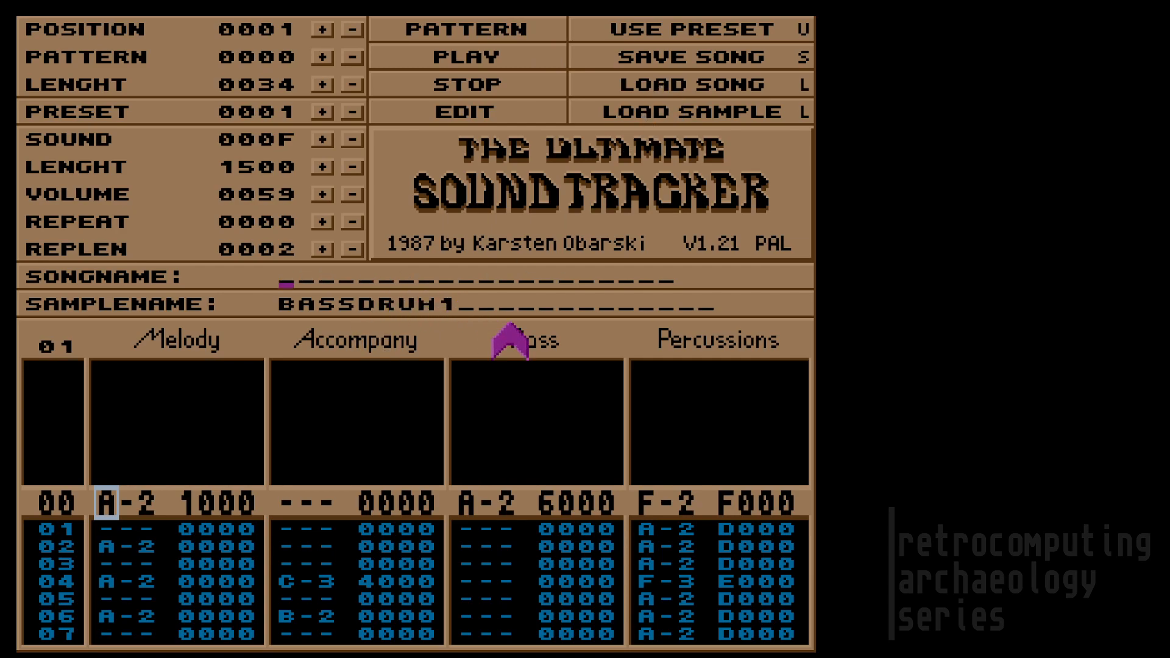
{"action": "type", "text": "GO GO GO"}
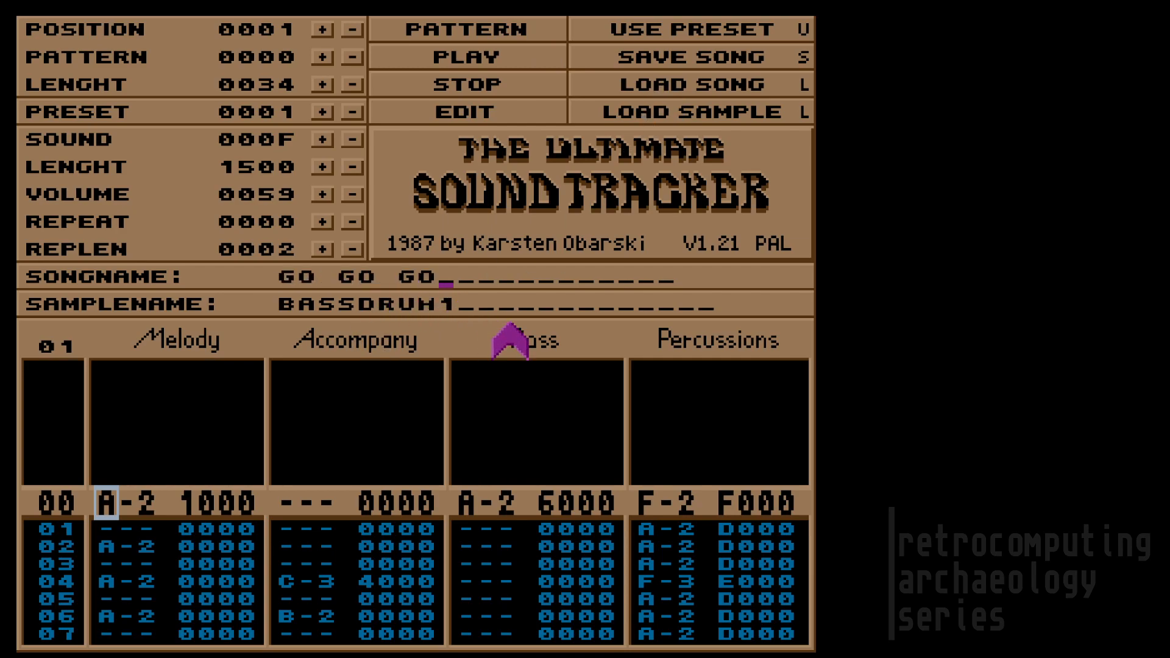
{"action": "type", "text": "RILLA"}
{"action": "key", "text": "Return"}
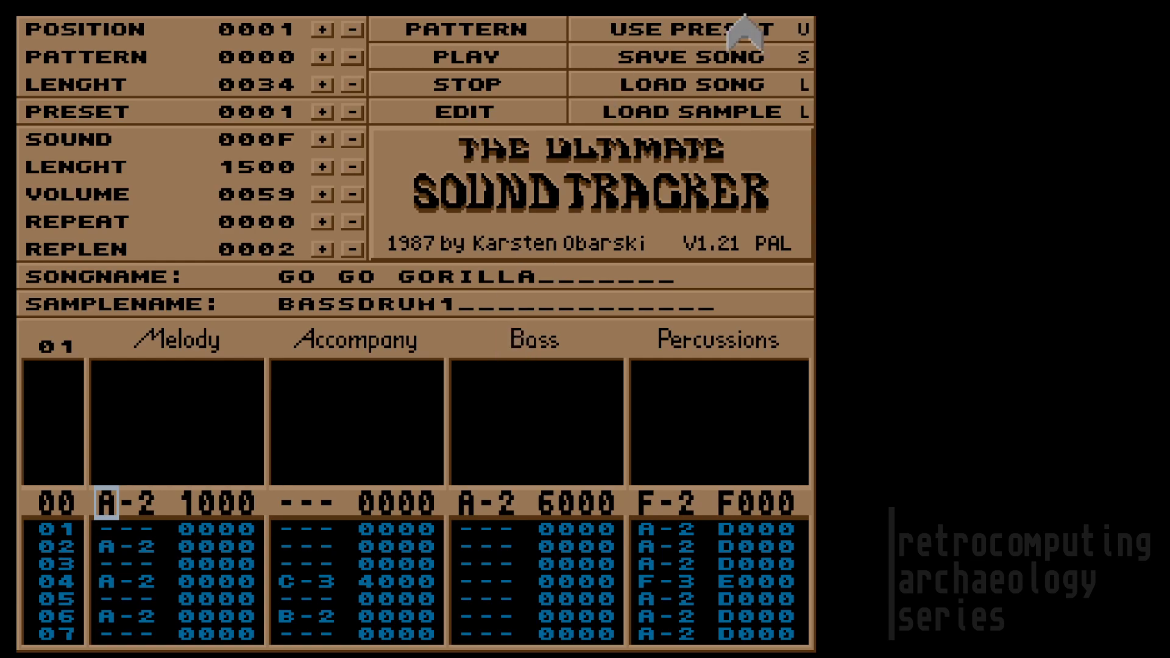
Step: Load GO GO GORILLA from disk, bringing in its three-position arrangement
{"action": "left_click", "coordinate": [667, 89]}
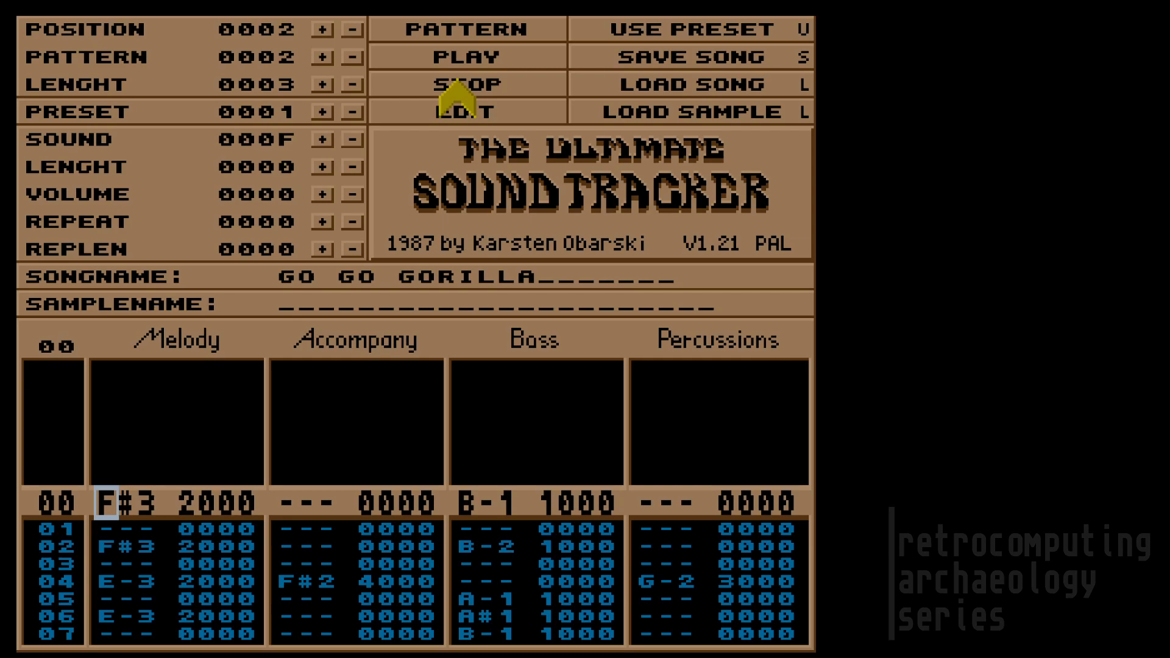
{"action": "left_click", "coordinate": [456, 84]}
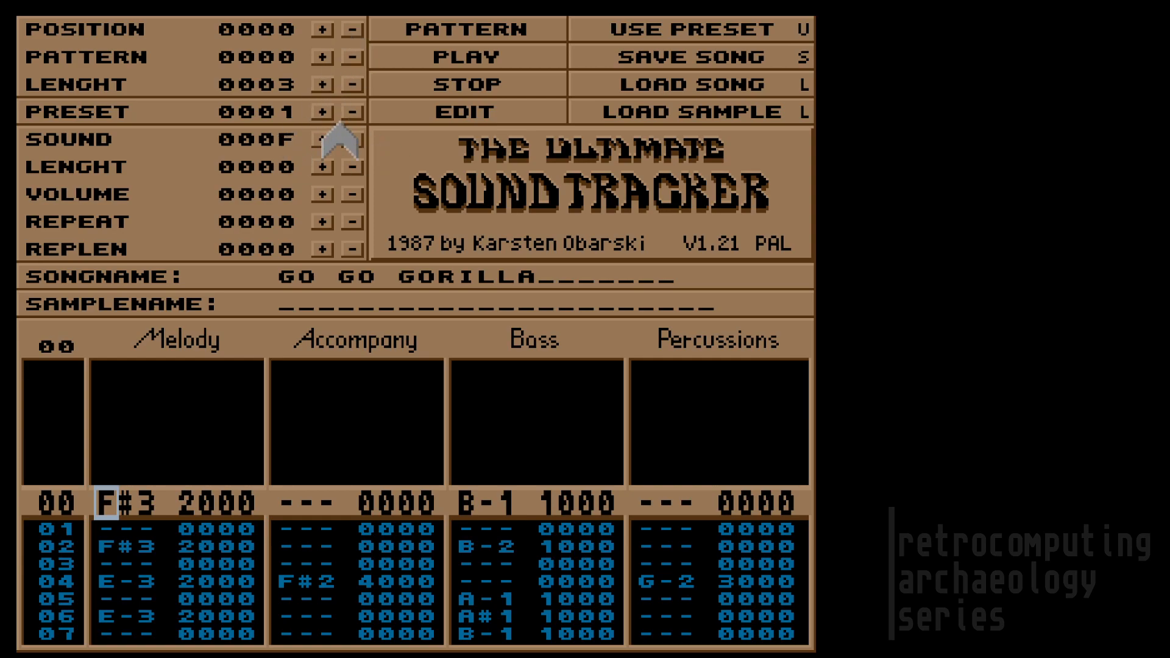
{"action": "key", "text": "Down"}
{"action": "key", "text": "Down"}
{"action": "key", "text": "Down"}
{"action": "key", "text": "Down"}
{"action": "key", "text": "Down"}
{"action": "key", "text": "Down"}
{"action": "key", "text": "Down"}
{"action": "key", "text": "Down"}
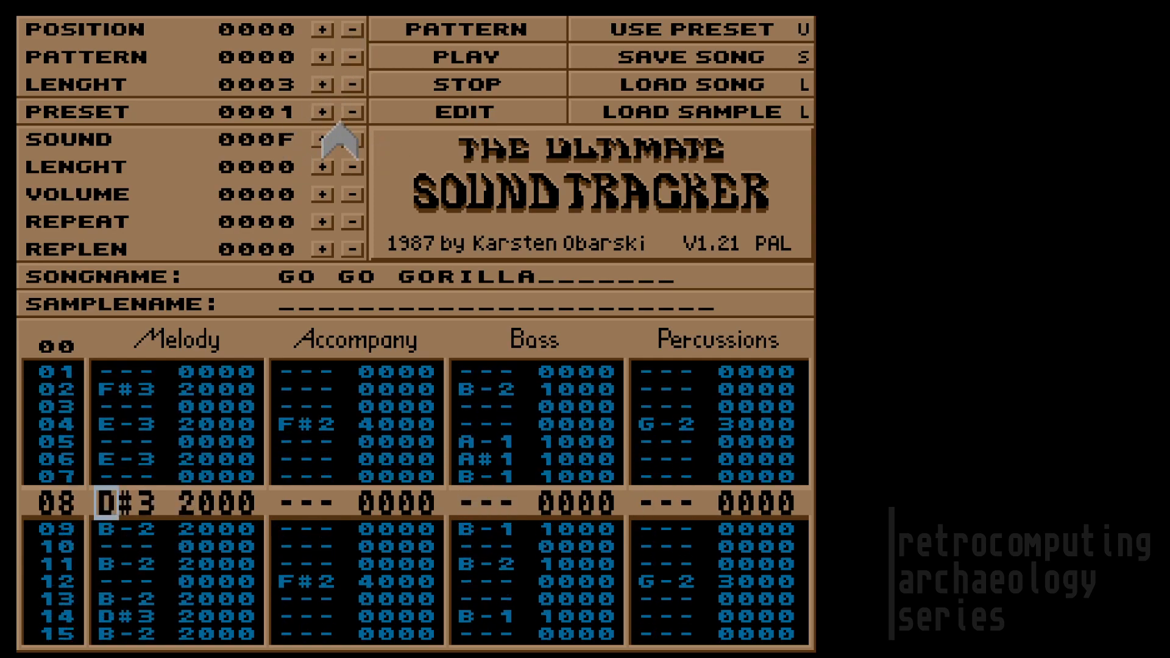
{"action": "key", "text": "Up"}
{"action": "key", "text": "Up"}
{"action": "key", "text": "Up"}
{"action": "key", "text": "Up"}
{"action": "key", "text": "Up"}
{"action": "key", "text": "Up"}
{"action": "key", "text": "Up"}
{"action": "key", "text": "Up"}
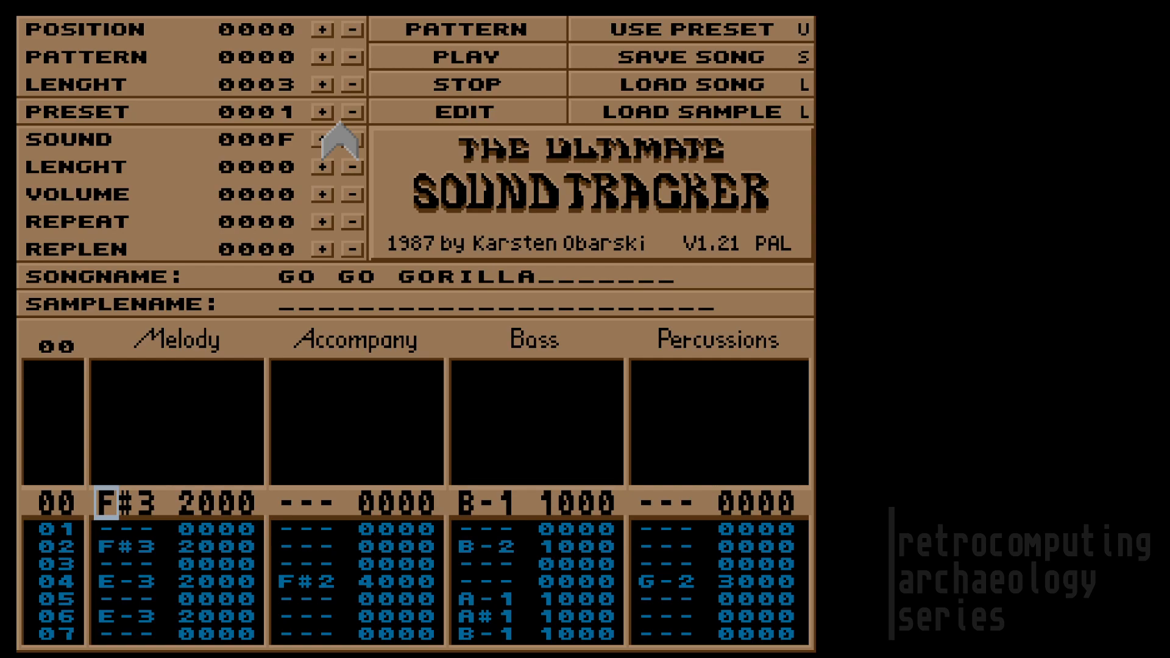
{"action": "key", "text": "F8"}
{"action": "key", "text": "F7"}
{"action": "key", "text": "F6"}
{"action": "key", "text": "F7"}
{"action": "key", "text": "F8"}
{"action": "key", "text": "F9"}
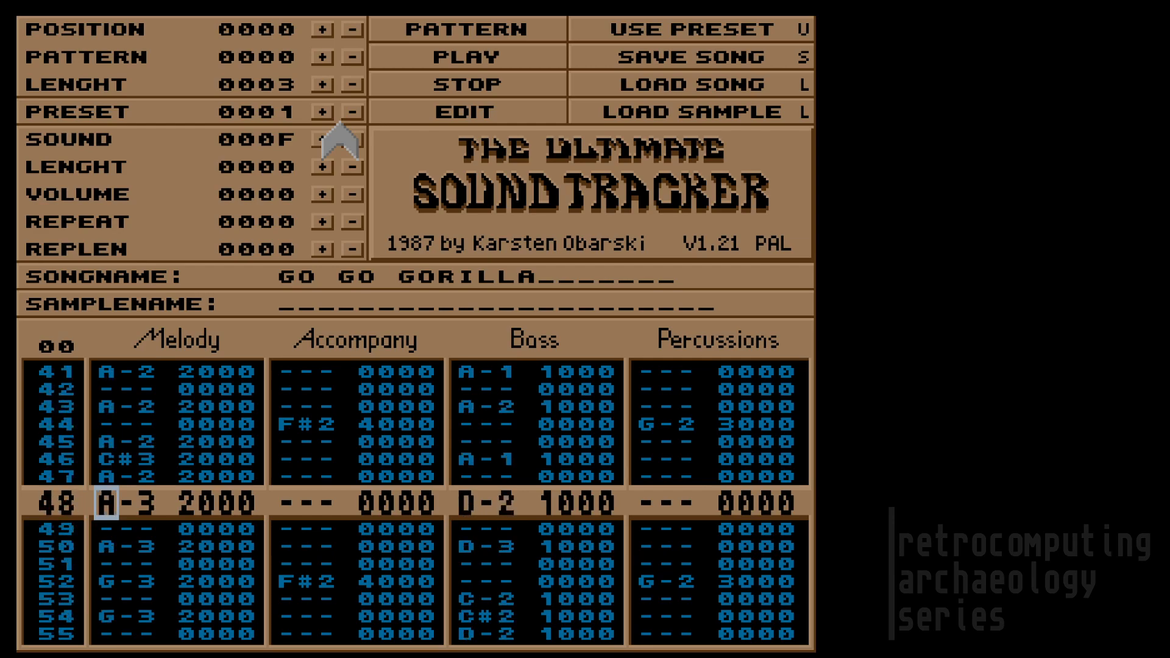
{"action": "key", "text": "F10"}
{"action": "key", "text": "F6"}
{"action": "key", "text": "F8"}
{"action": "key", "text": "F9"}
{"action": "key", "text": "F6"}
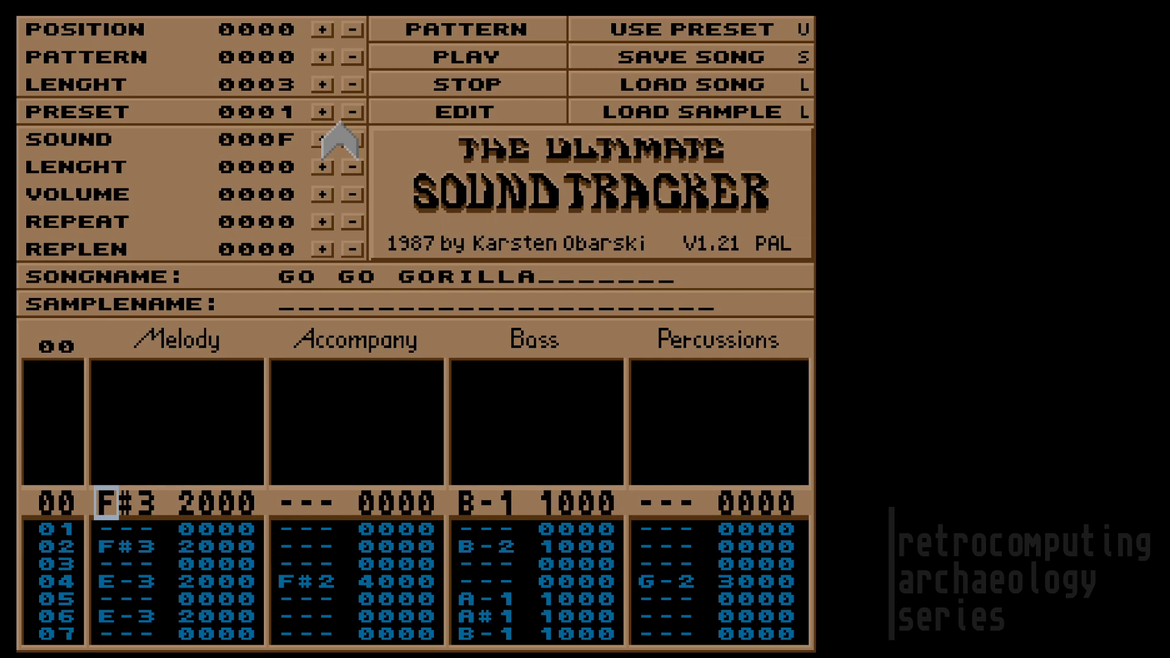
{"action": "key", "text": "Right"}
{"action": "key", "text": "Right"}
{"action": "key", "text": "Right"}
{"action": "key", "text": "Right"}
{"action": "key", "text": "Right"}
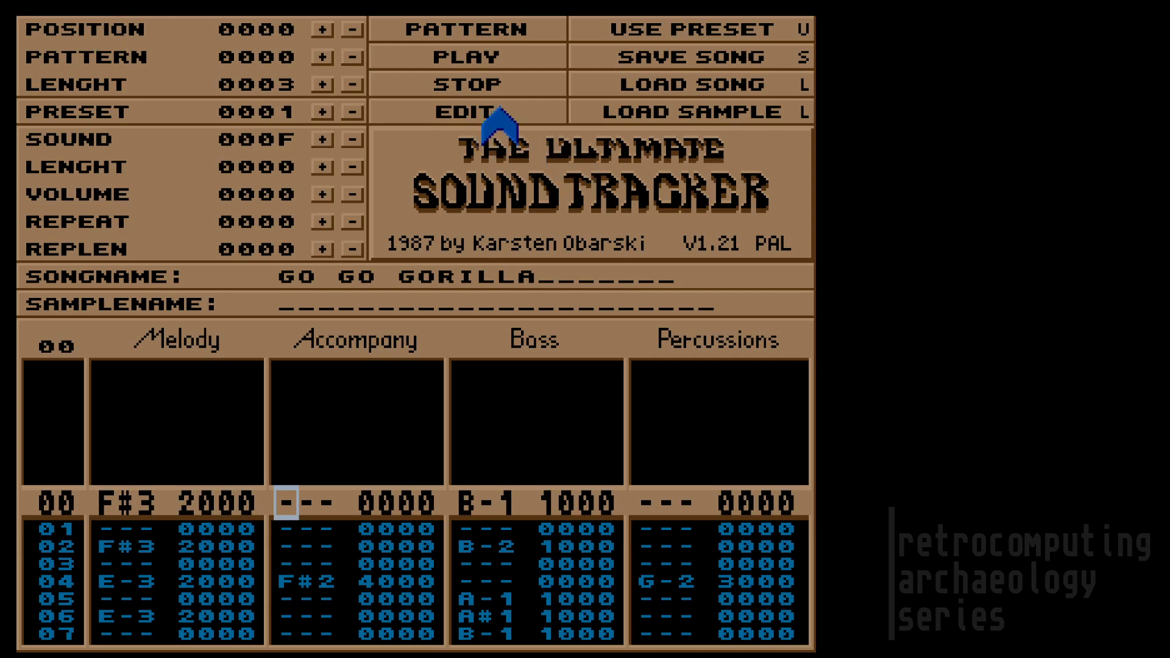
{"action": "key", "text": "q"}
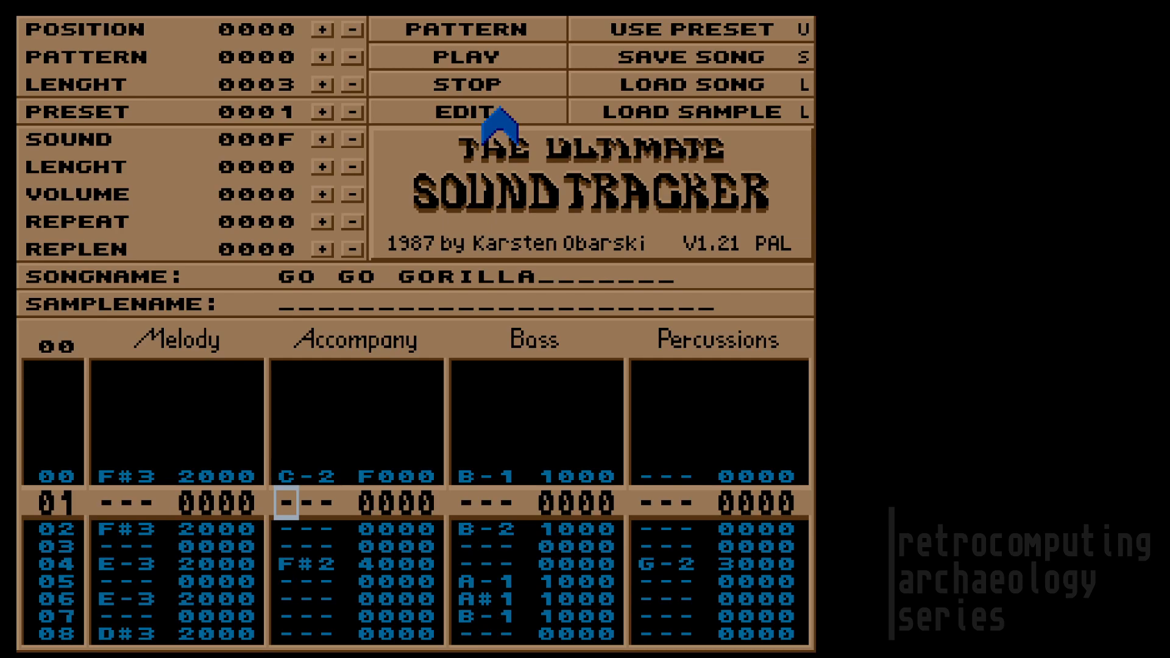
{"action": "key", "text": "i"}
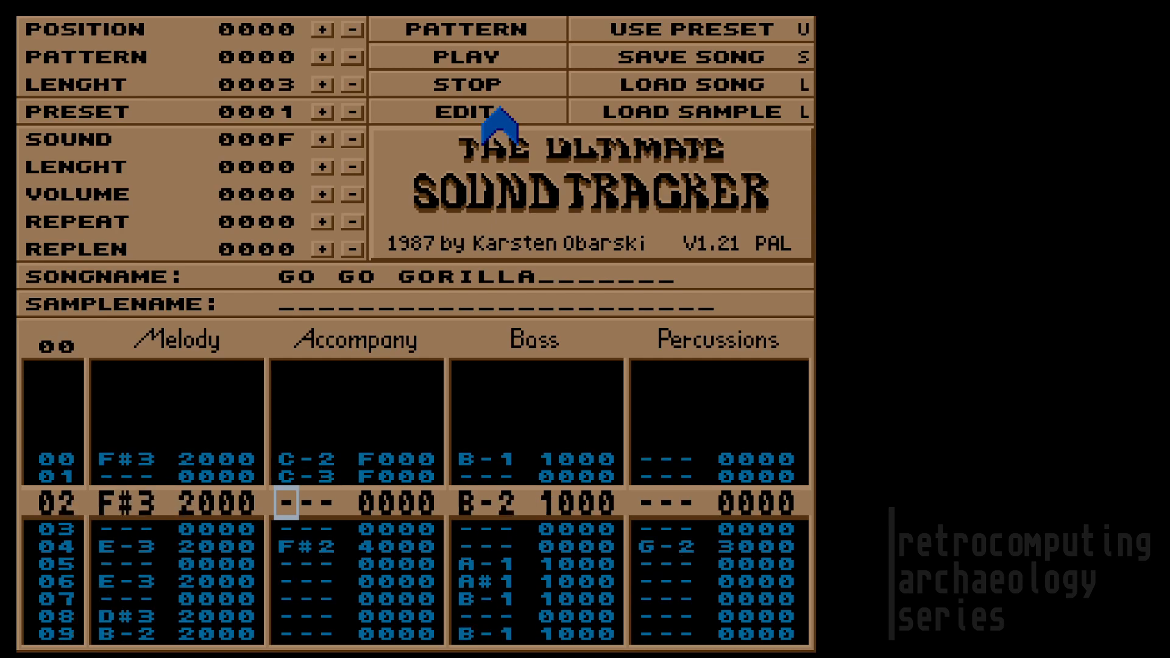
{"action": "key", "text": "Up"}
{"action": "key", "text": "Up"}
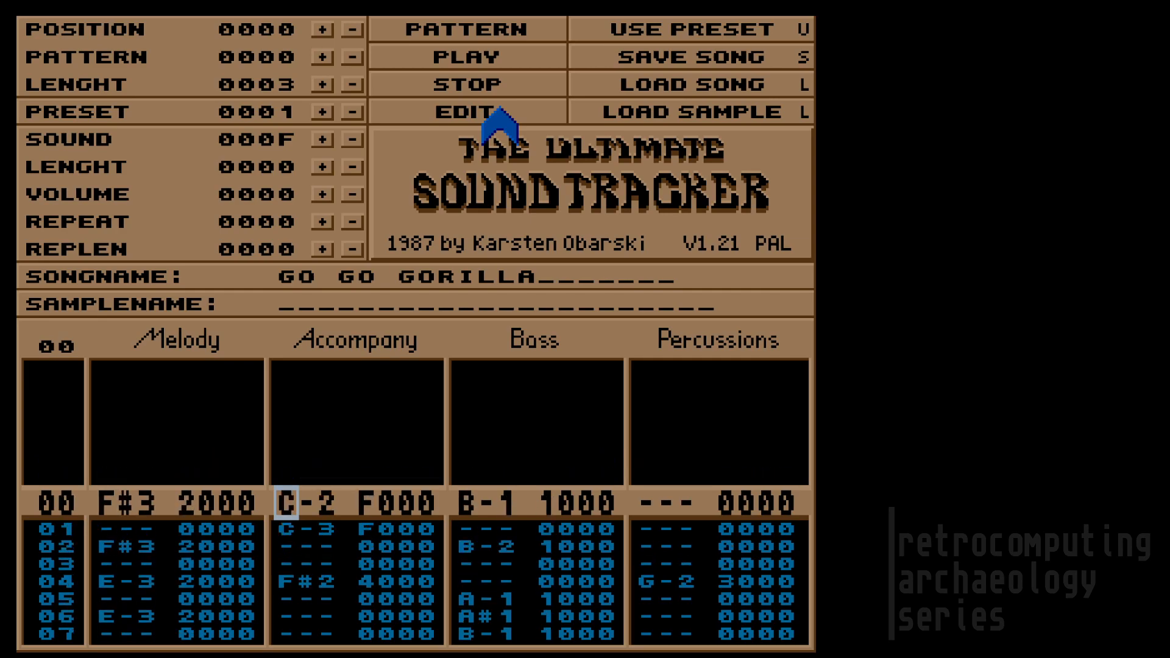
{"action": "key", "text": "Delete"}
{"action": "key", "text": "Delete"}
{"action": "key", "text": "Up"}
{"action": "key", "text": "Up"}
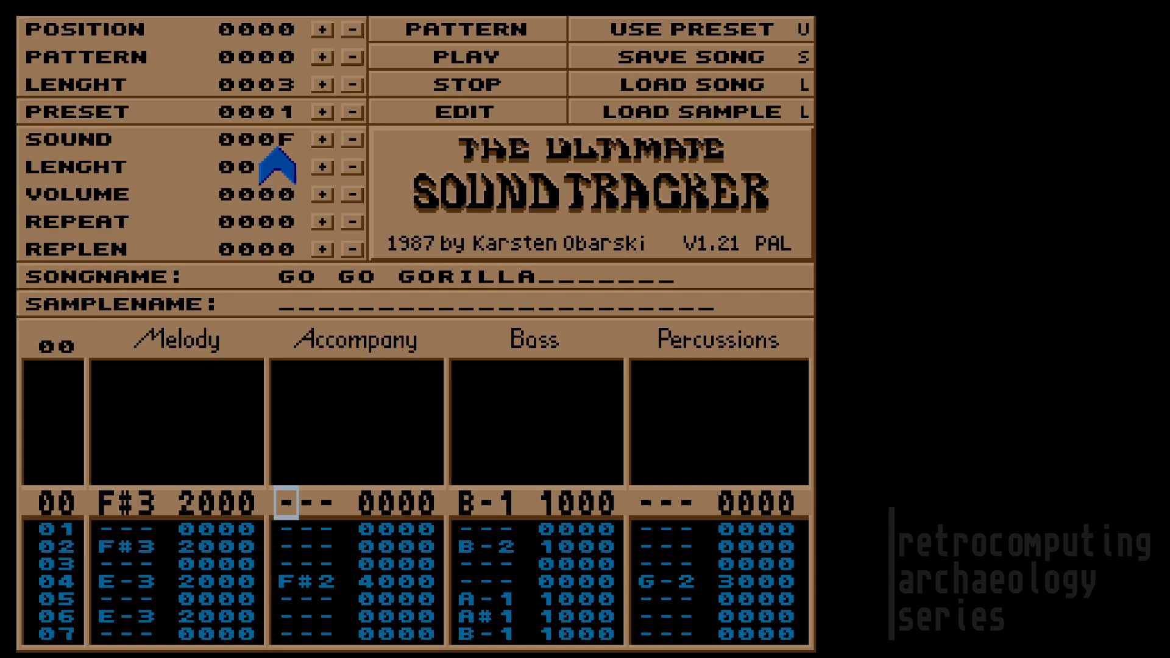
Step: Step the sound down to 0007, CELESTE, and enter 02 as the pattern number
{"action": "left_click", "coordinate": [353, 140]}
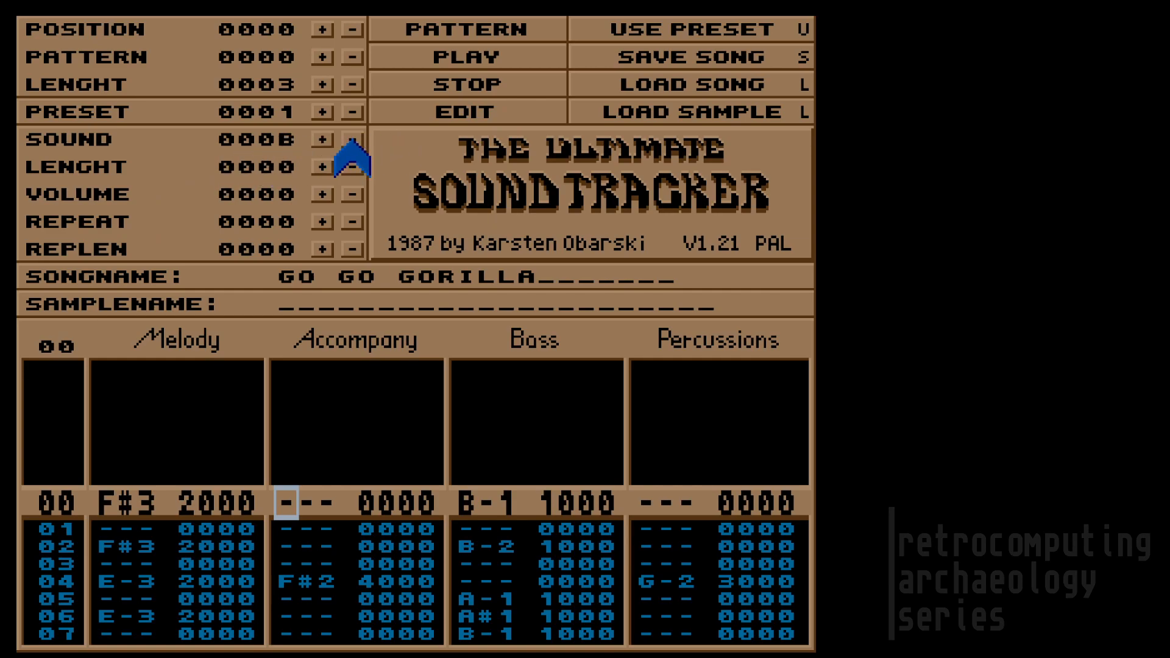
{"action": "left_click", "coordinate": [352, 140]}
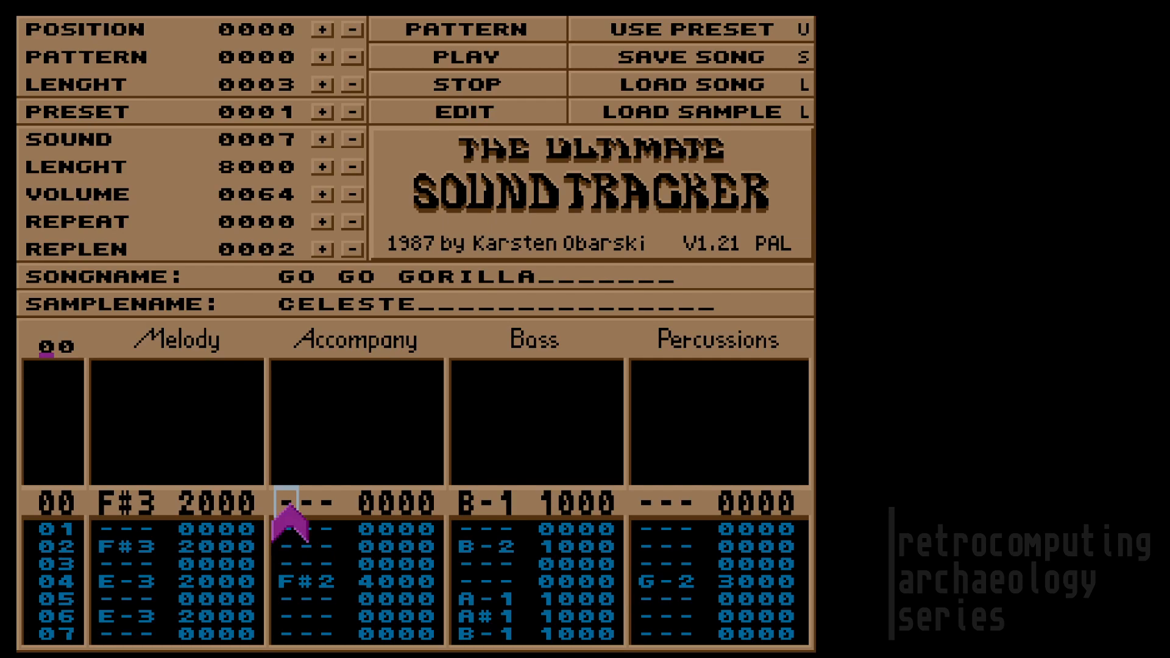
{"action": "type", "text": "02"}
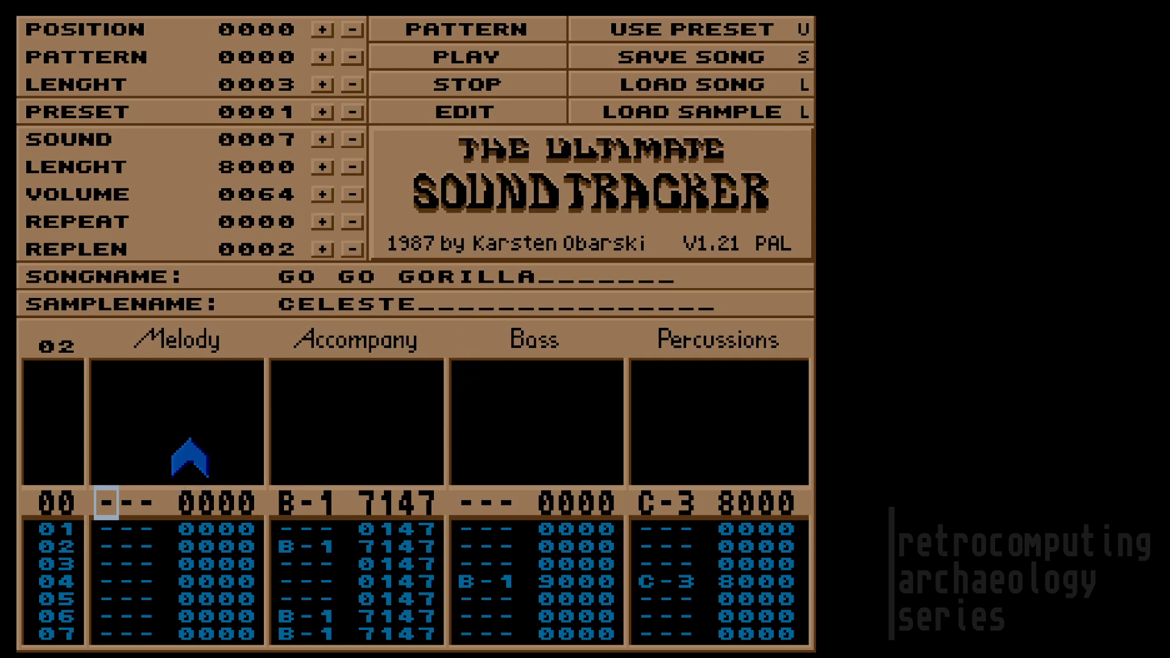
{"action": "key", "text": "Up"}
{"action": "key", "text": "Up"}
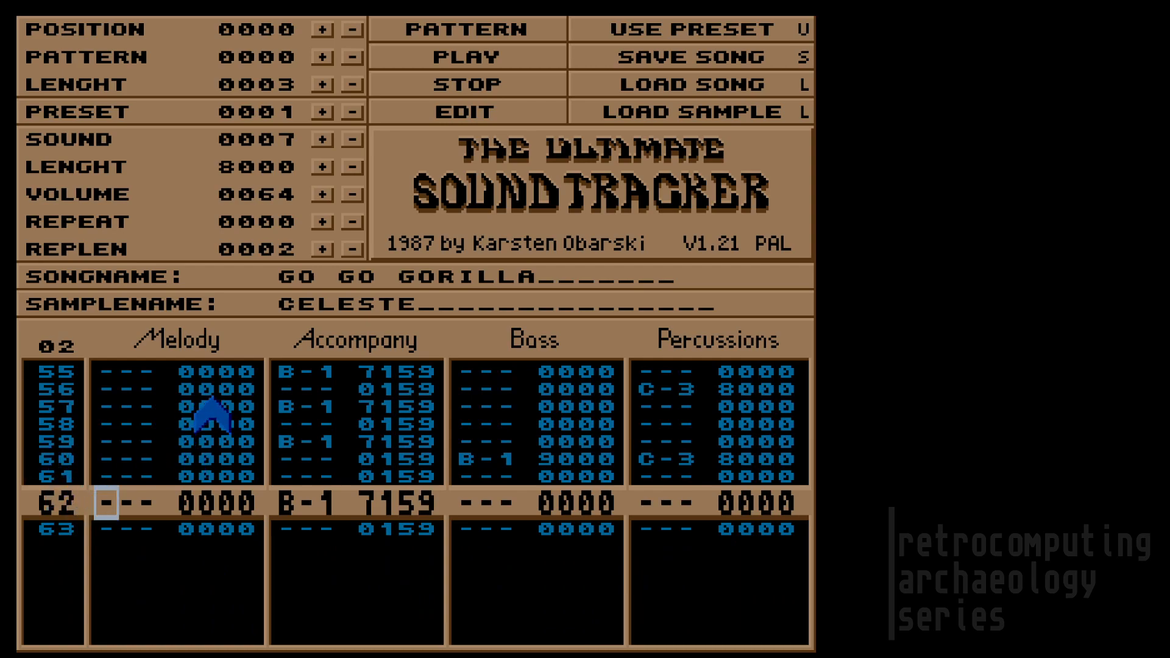
{"action": "key", "text": "Down"}
{"action": "key", "text": "Down"}
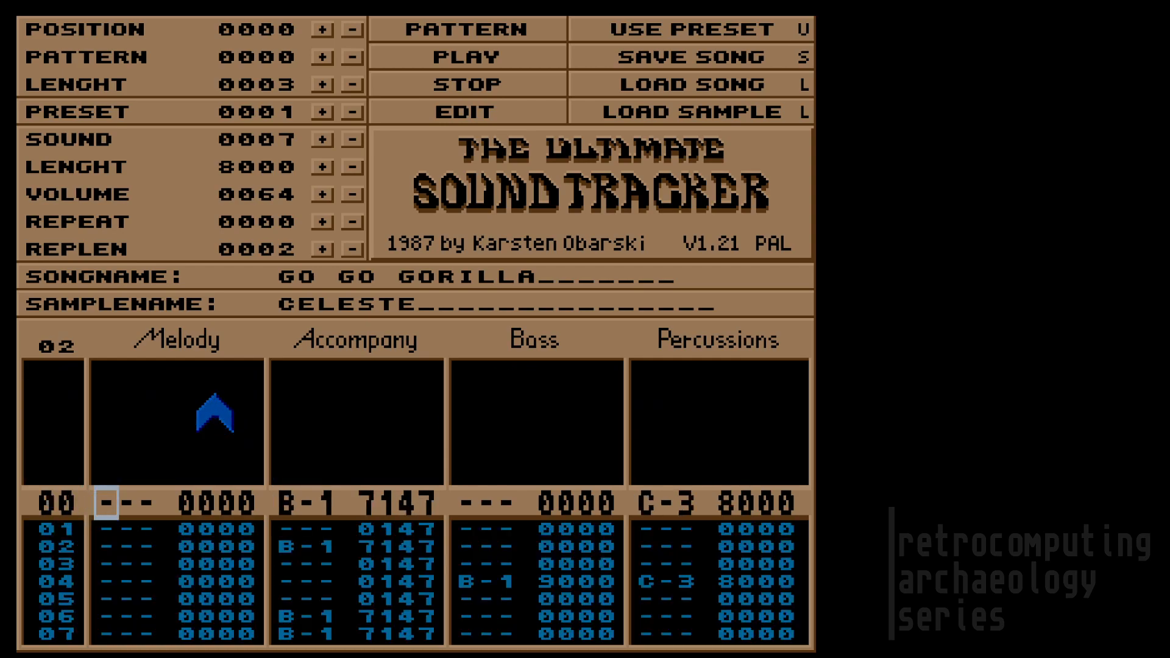
{"action": "key", "text": "u"}
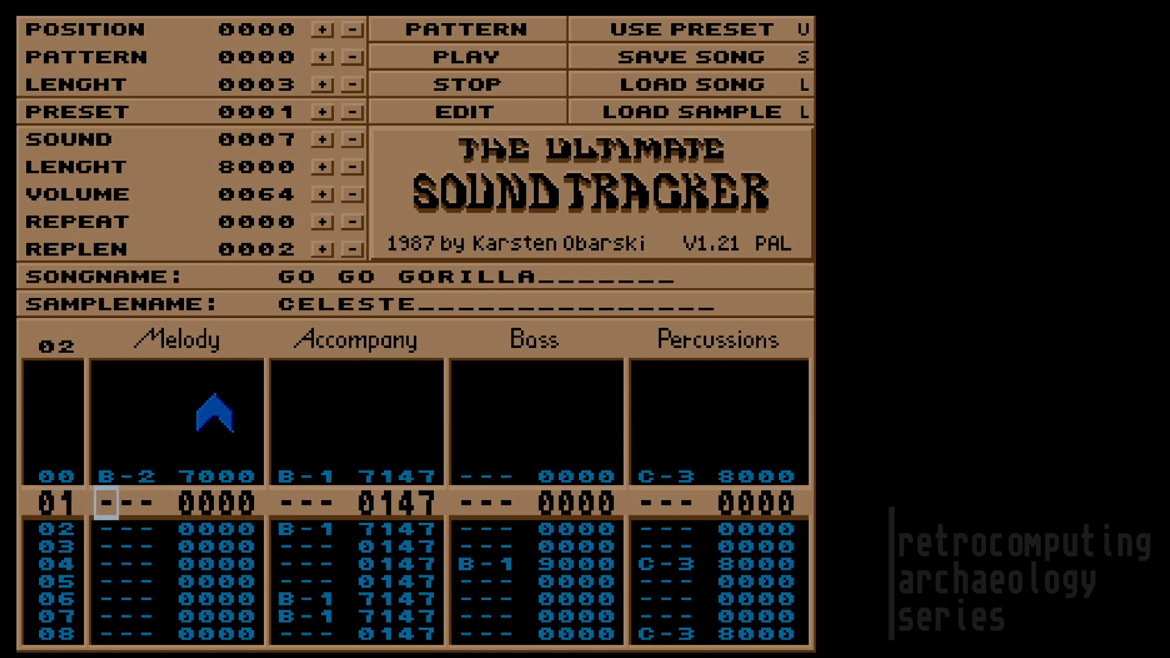
{"action": "key", "text": "Down"}
{"action": "key", "text": "u"}
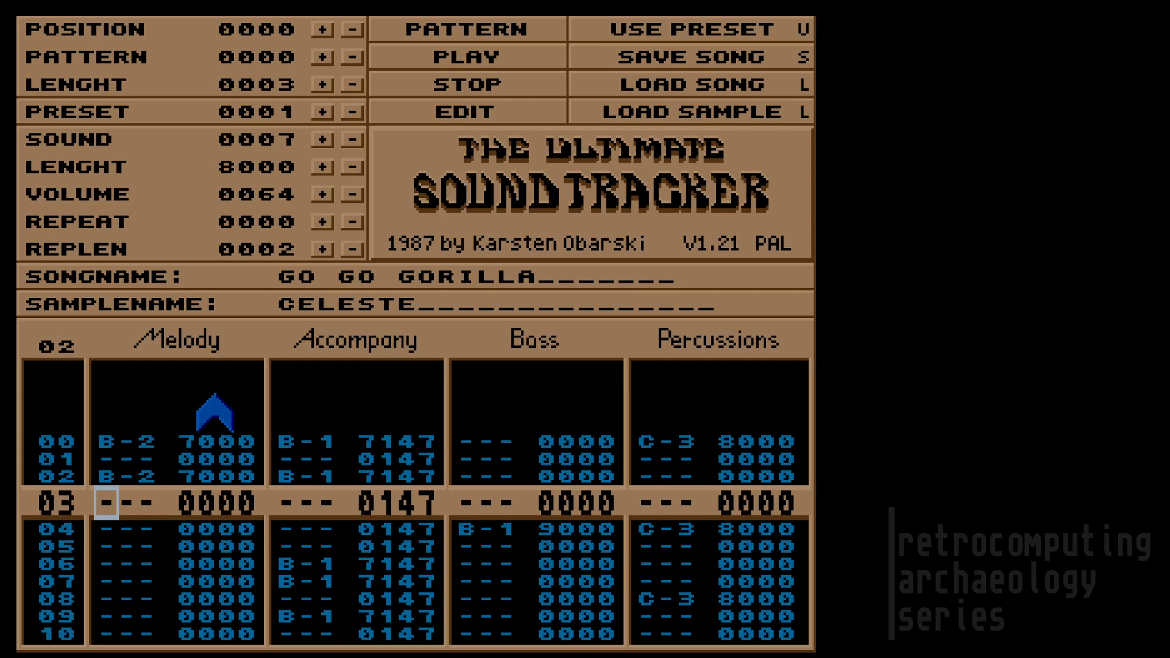
{"action": "key", "text": "Down"}
{"action": "key", "text": "u"}
{"action": "key", "text": "Down"}
{"action": "key", "text": "u"}
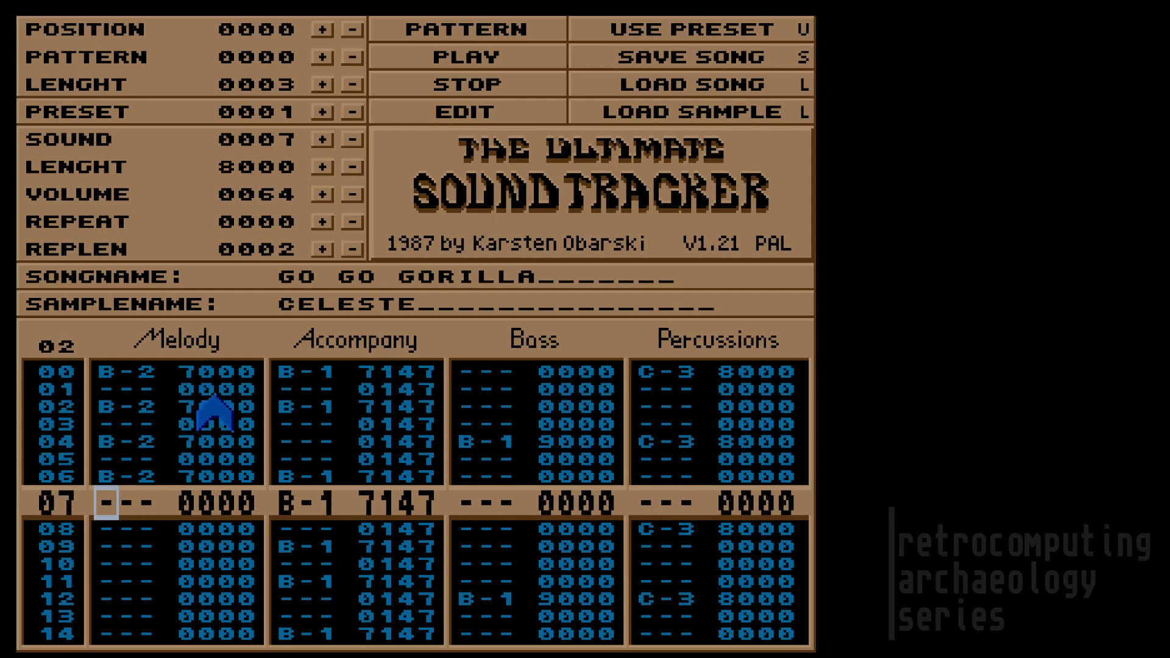
{"action": "key", "text": "Down"}
{"action": "key", "text": "Down"}
{"action": "key", "text": "Down"}
{"action": "key", "text": "Up"}
{"action": "key", "text": "Up"}
{"action": "key", "text": "Up"}
{"action": "key", "text": "Up"}
{"action": "key", "text": "Up"}
{"action": "key", "text": "Up"}
{"action": "key", "text": "Up"}
{"action": "key", "text": "Up"}
{"action": "key", "text": "Up"}
{"action": "key", "text": "Up"}
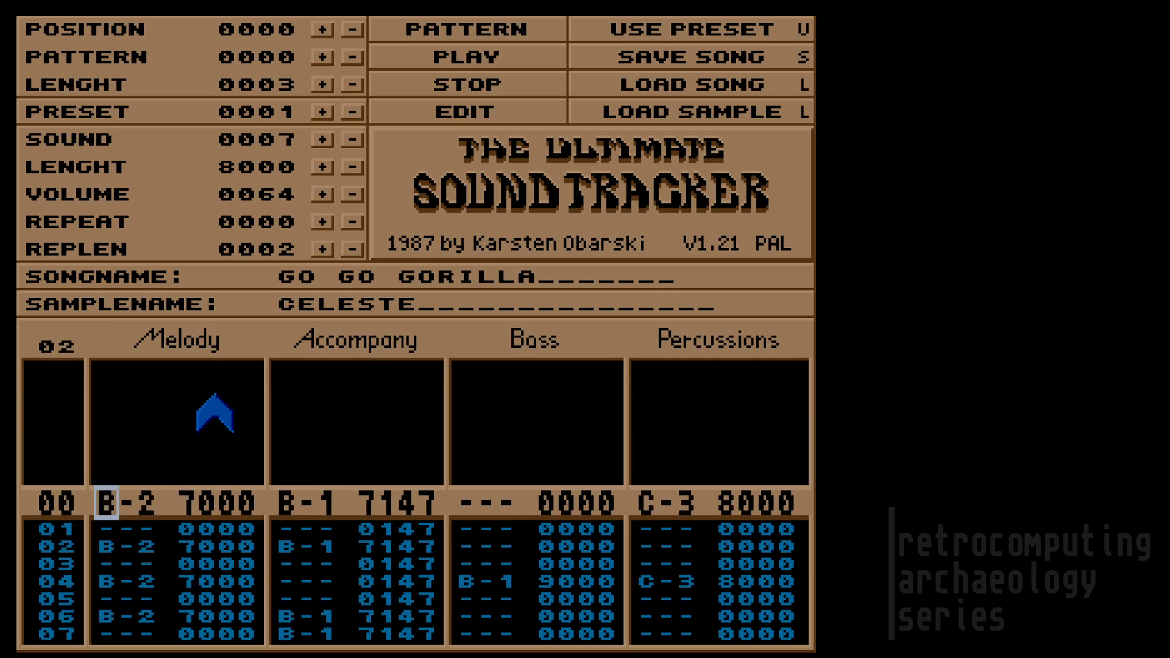
{"action": "key", "text": "Delete"}
{"action": "key", "text": "Delete"}
{"action": "key", "text": "Delete"}
{"action": "key", "text": "Delete"}
{"action": "key", "text": "Delete"}
{"action": "key", "text": "Delete"}
{"action": "key", "text": "Delete"}
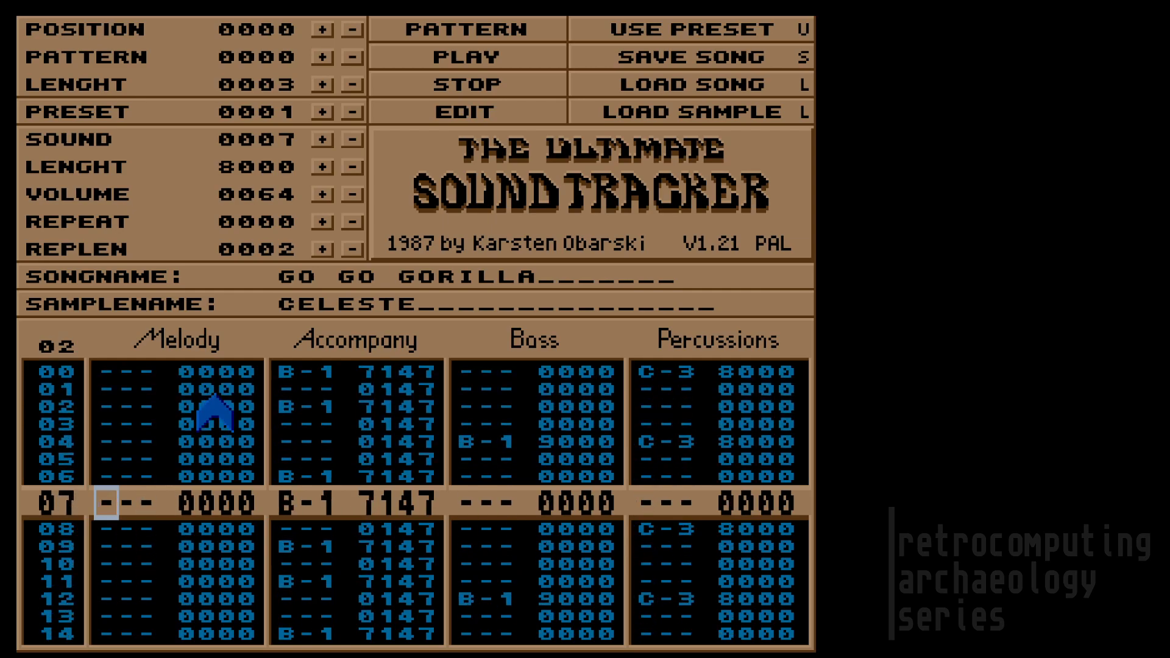
{"action": "key", "text": "Up"}
{"action": "key", "text": "Up"}
{"action": "key", "text": "Up"}
{"action": "key", "text": "Up"}
{"action": "key", "text": "Up"}
{"action": "key", "text": "Up"}
{"action": "key", "text": "Up"}
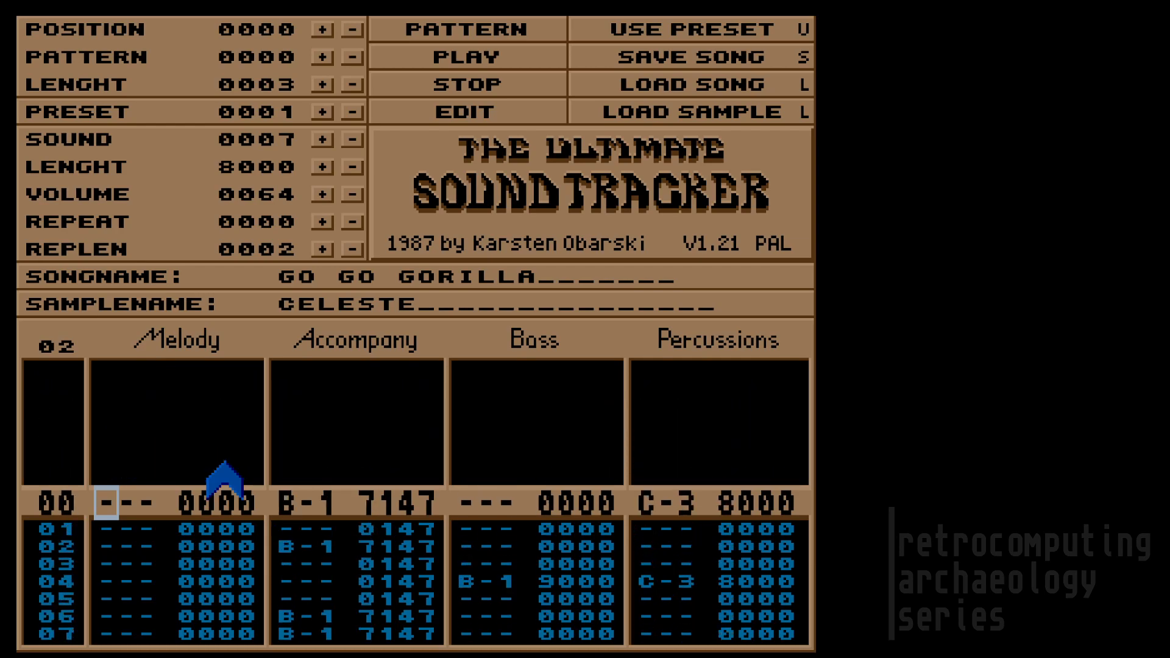
Step: Return to pattern 00, step the sound down to 0001 DIGDUG, and move to the Bass track
{"action": "left_click", "coordinate": [64, 356]}
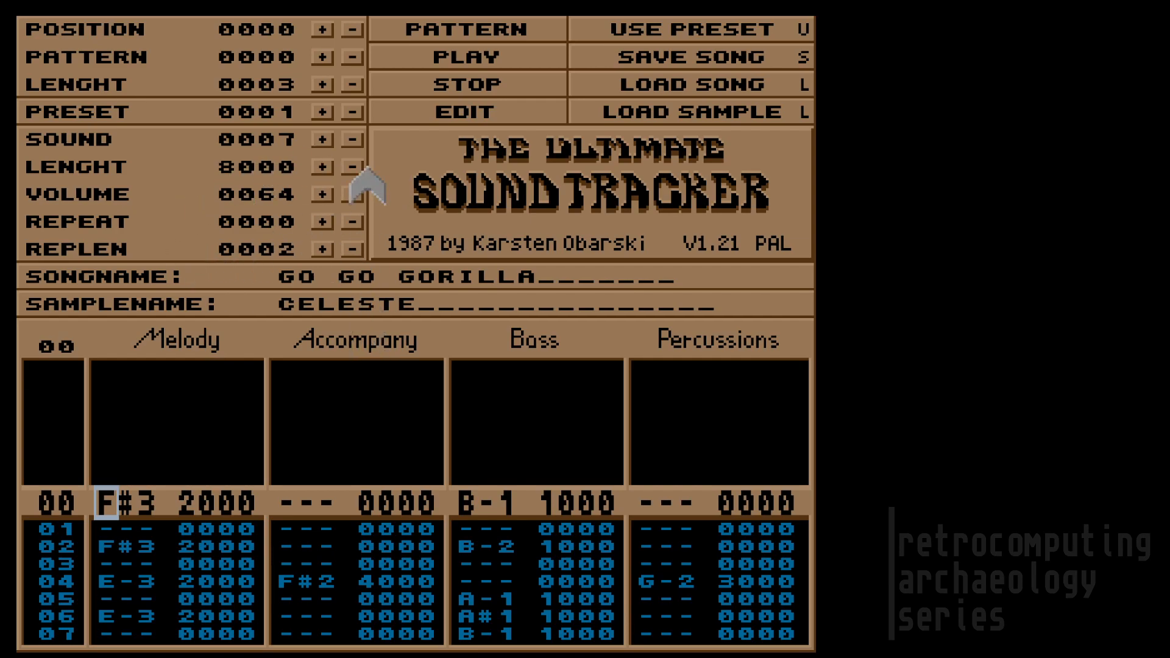
{"action": "left_click", "coordinate": [352, 139]}
{"action": "left_click", "coordinate": [351, 139]}
{"action": "left_click", "coordinate": [351, 139]}
{"action": "left_click", "coordinate": [351, 139]}
{"action": "left_click", "coordinate": [352, 139]}
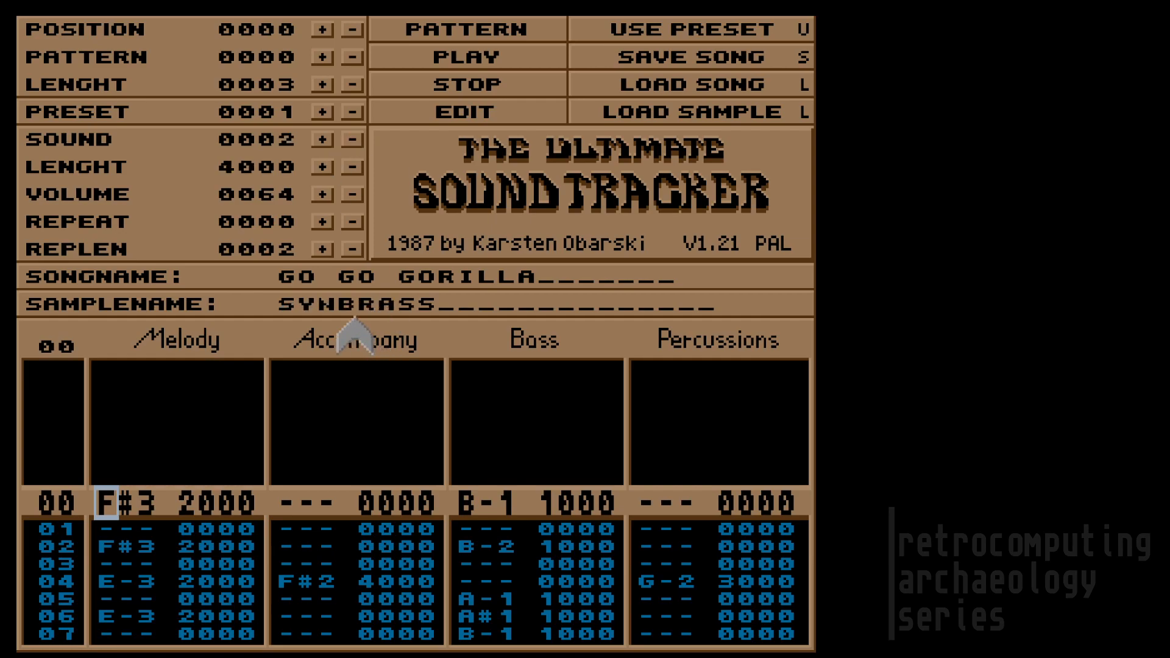
{"action": "left_click", "coordinate": [349, 140]}
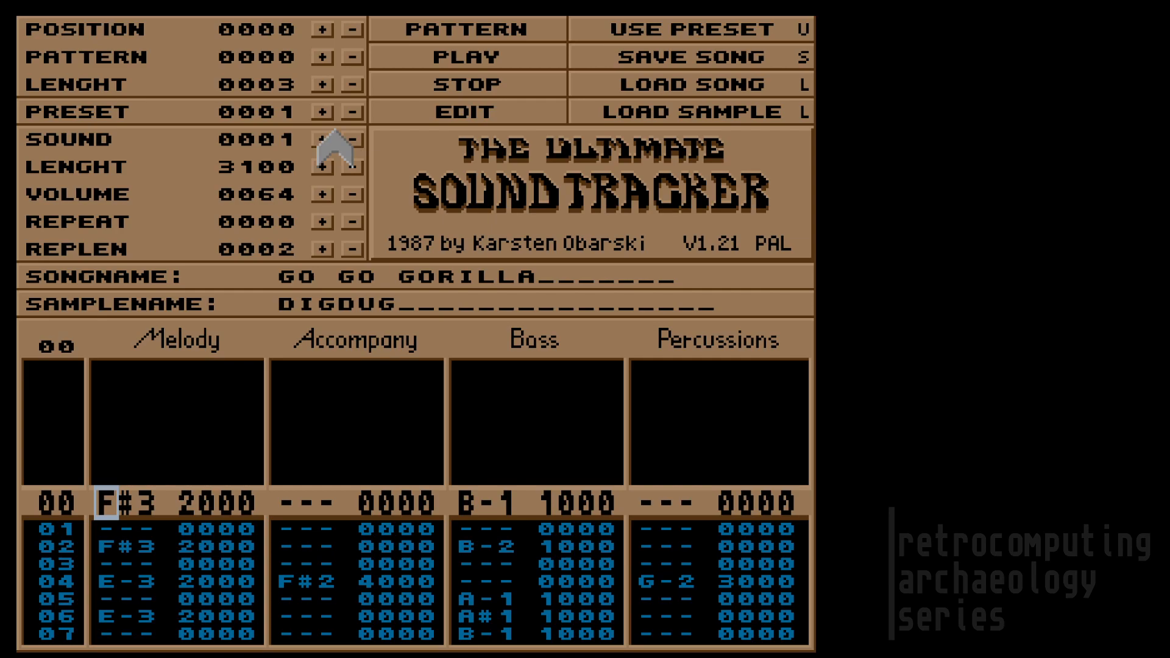
{"action": "key", "text": "Right"}
{"action": "key", "text": "Right"}
{"action": "key", "text": "Right"}
{"action": "key", "text": "Right"}
{"action": "key", "text": "Right"}
{"action": "key", "text": "Right"}
{"action": "key", "text": "Right"}
{"action": "key", "text": "Right"}
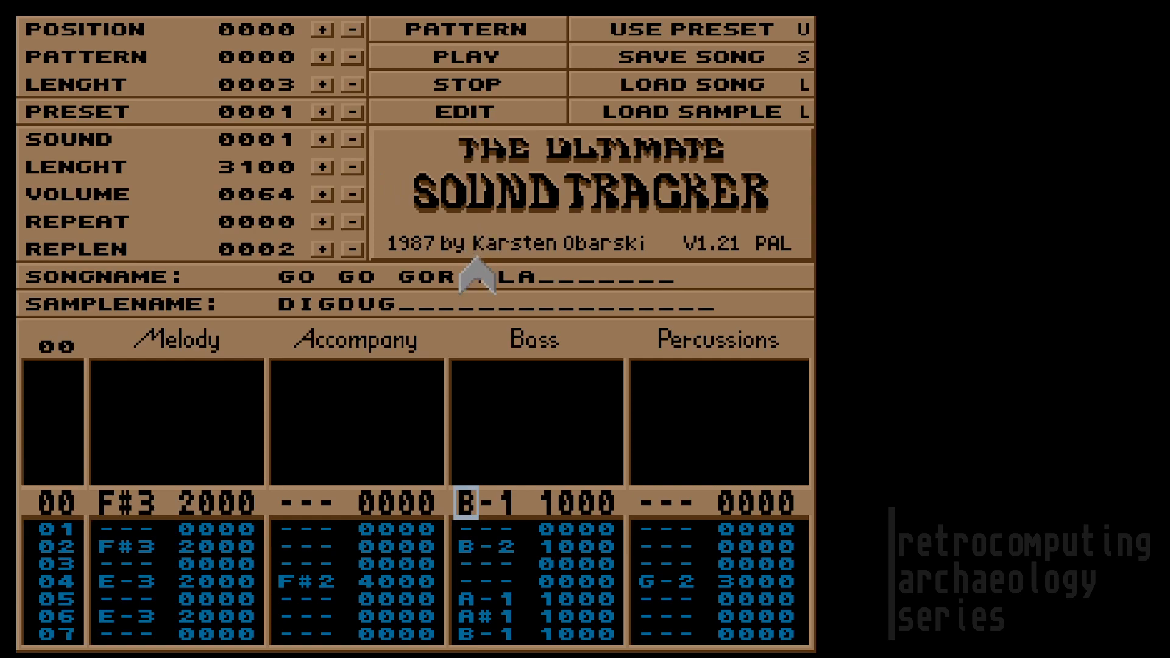
Step: Rename sample 0001 from DIGDUG to SQUARES and load the SQUARES sample
{"action": "left_click", "coordinate": [460, 307]}
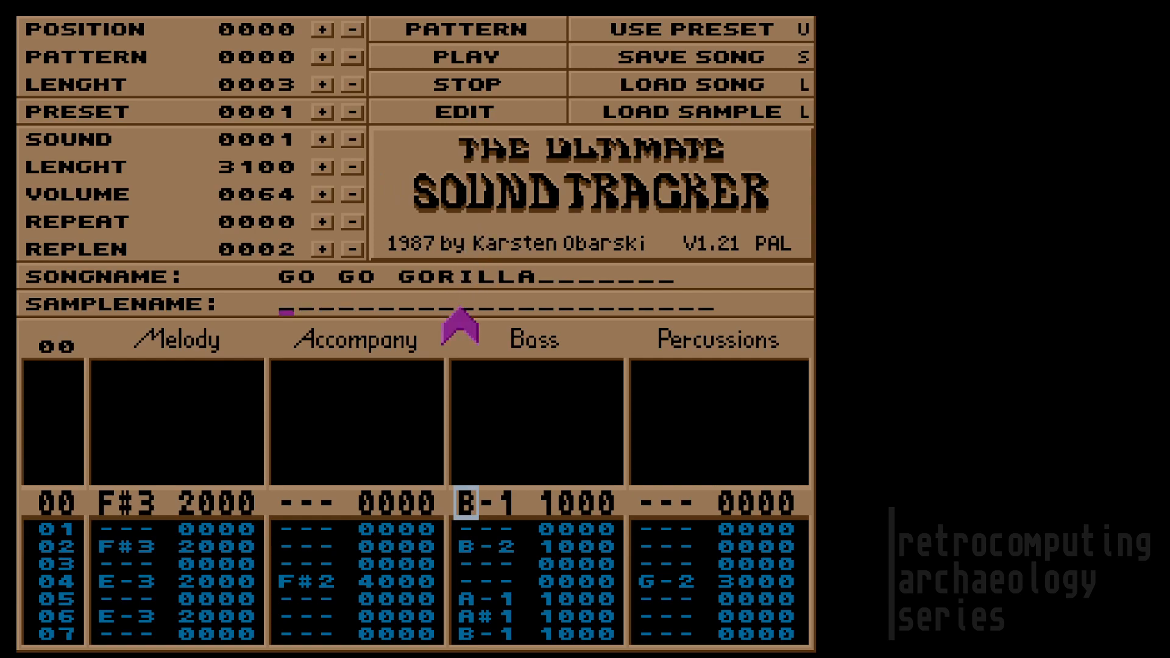
{"action": "type", "text": "Q"}
{"action": "key", "text": "BackSpace"}
{"action": "type", "text": "SQUARES"}
{"action": "key", "text": "Return"}
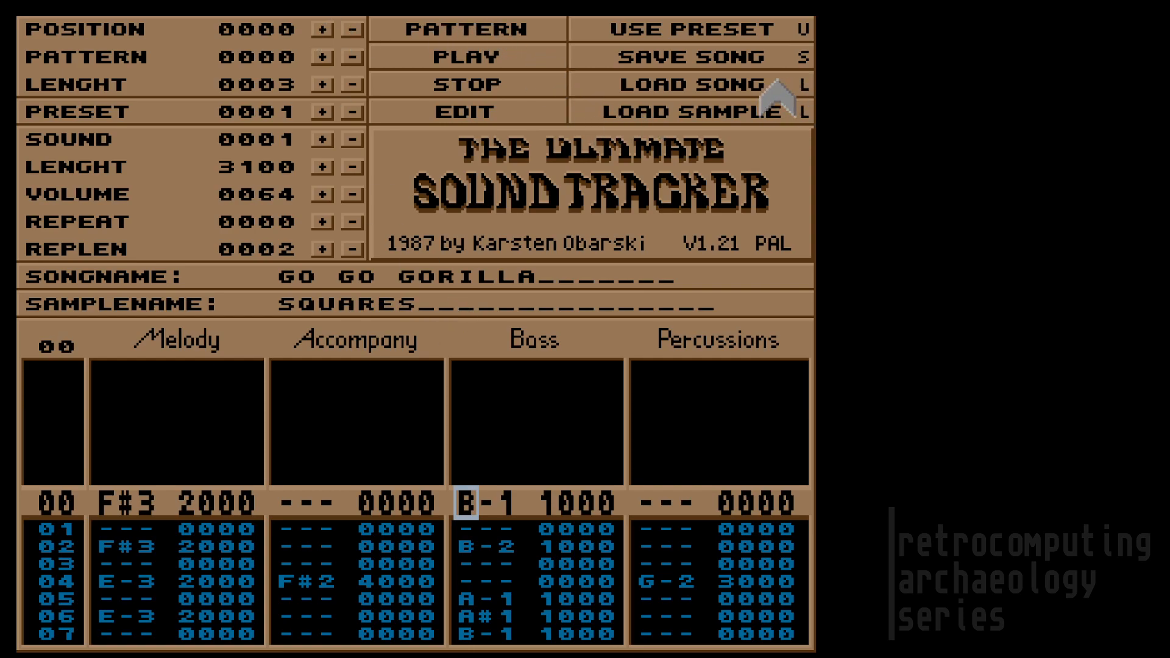
{"action": "left_click", "coordinate": [783, 118]}
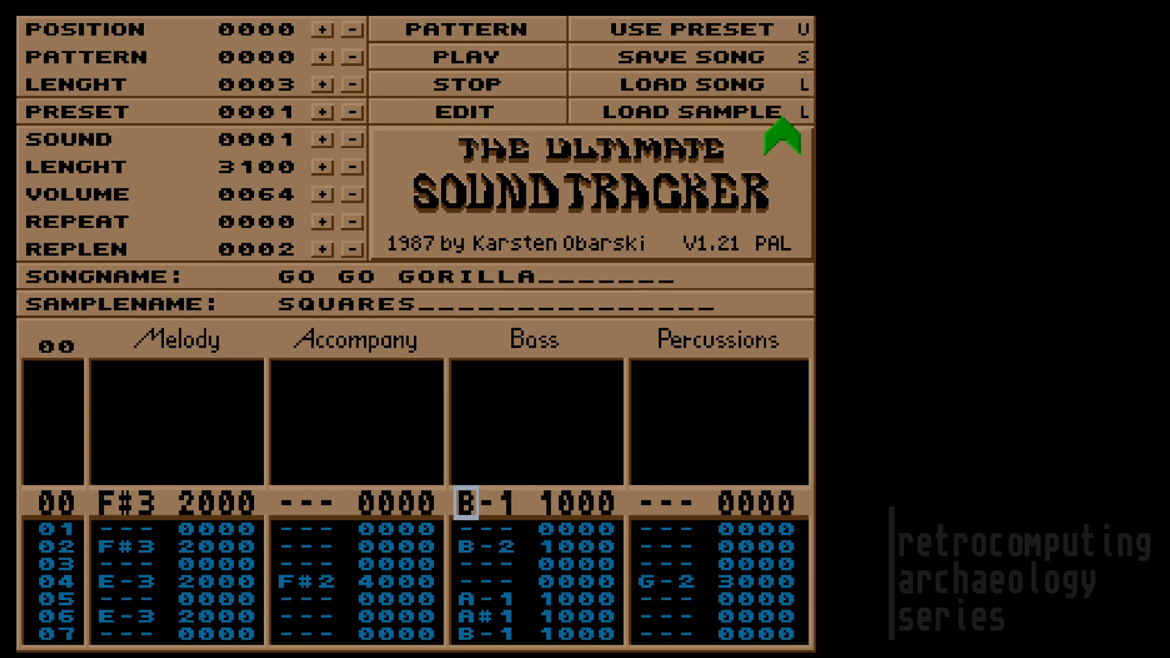
Step: Set sound 0001's length to 2270 and step the preset up to 0058, MONOBASS
{"action": "left_click", "coordinate": [353, 167]}
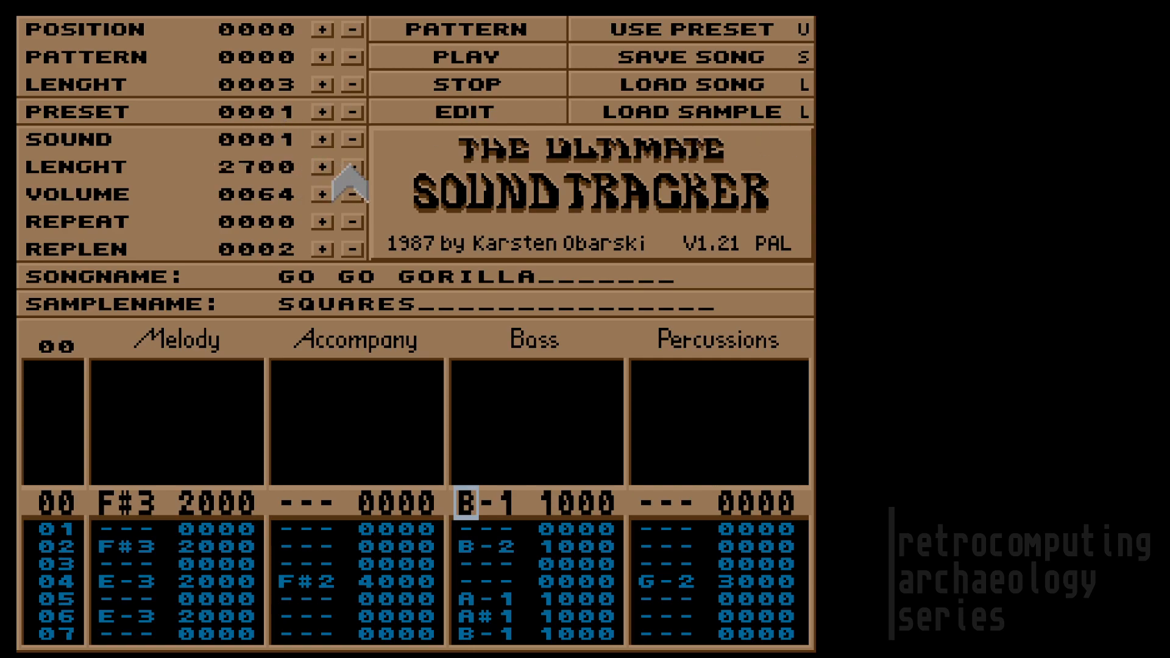
{"action": "left_click", "coordinate": [329, 171]}
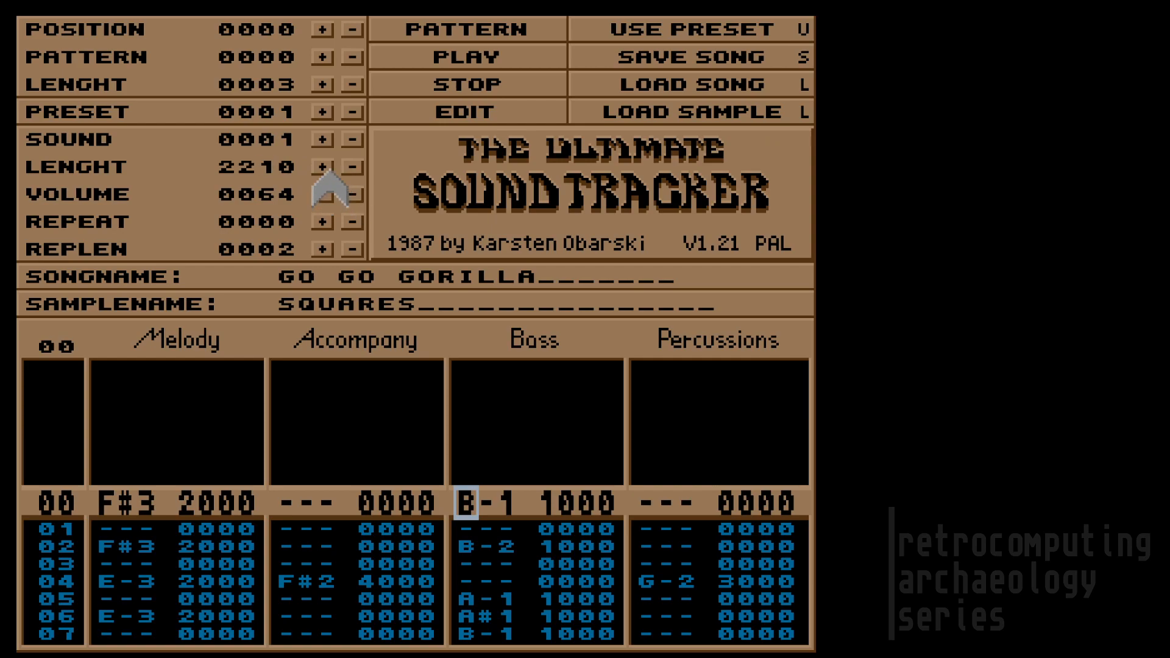
{"action": "left_click", "coordinate": [349, 170]}
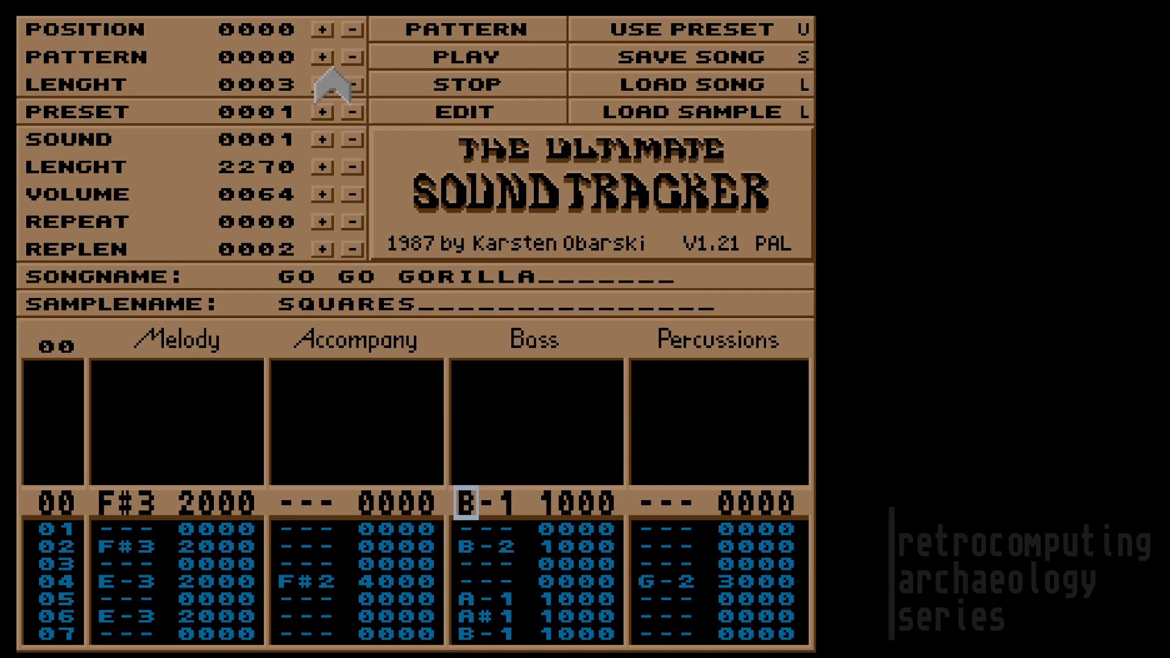
{"action": "left_click", "coordinate": [323, 113]}
{"action": "left_click_drag", "start_coordinate": [323, 113], "coordinate": [323, 113]}
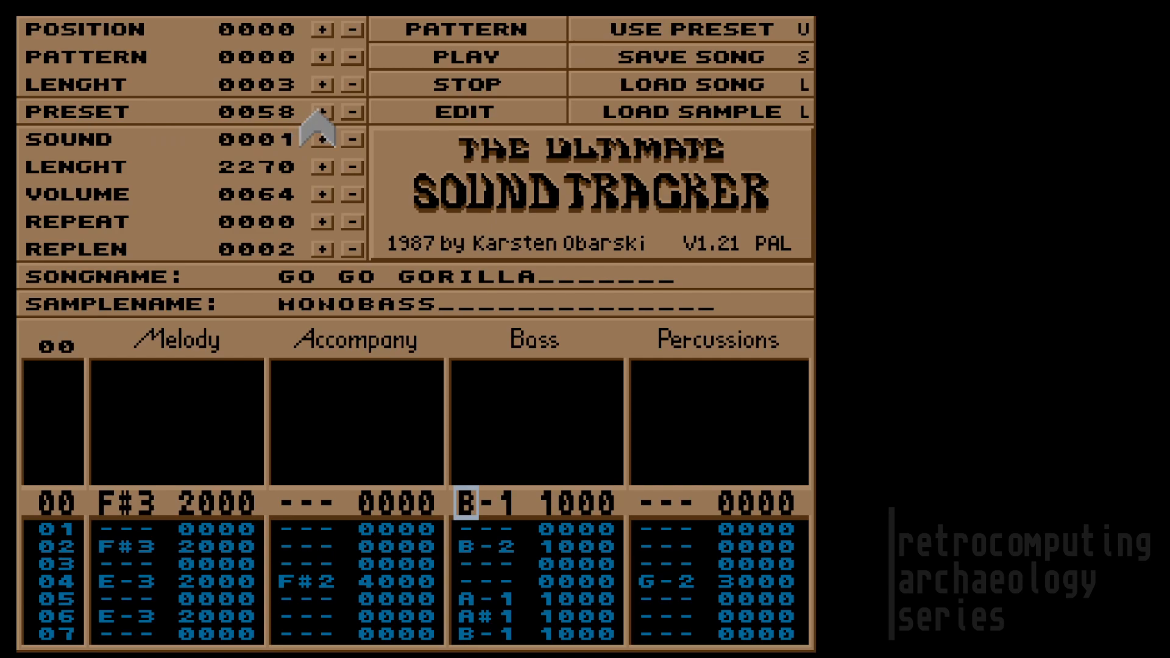
Step: Browse the presets to 0091 SQUARES and load it into sound 1, length 9900
{"action": "left_click_drag", "start_coordinate": [318, 112], "coordinate": [318, 113]}
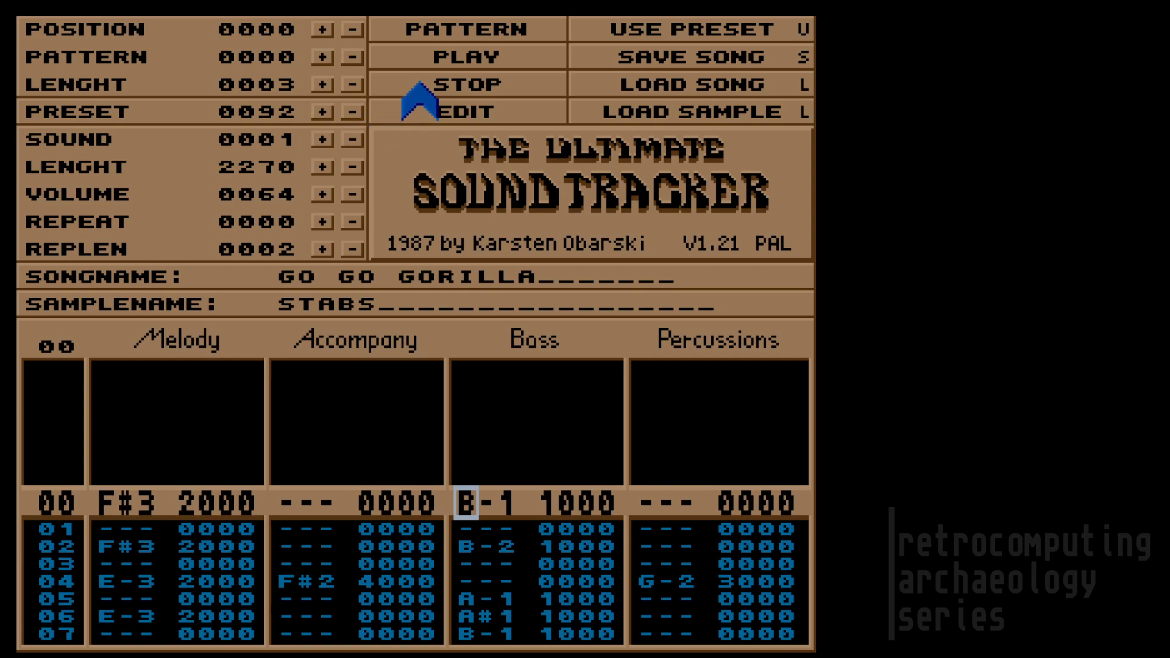
{"action": "left_click", "coordinate": [352, 112]}
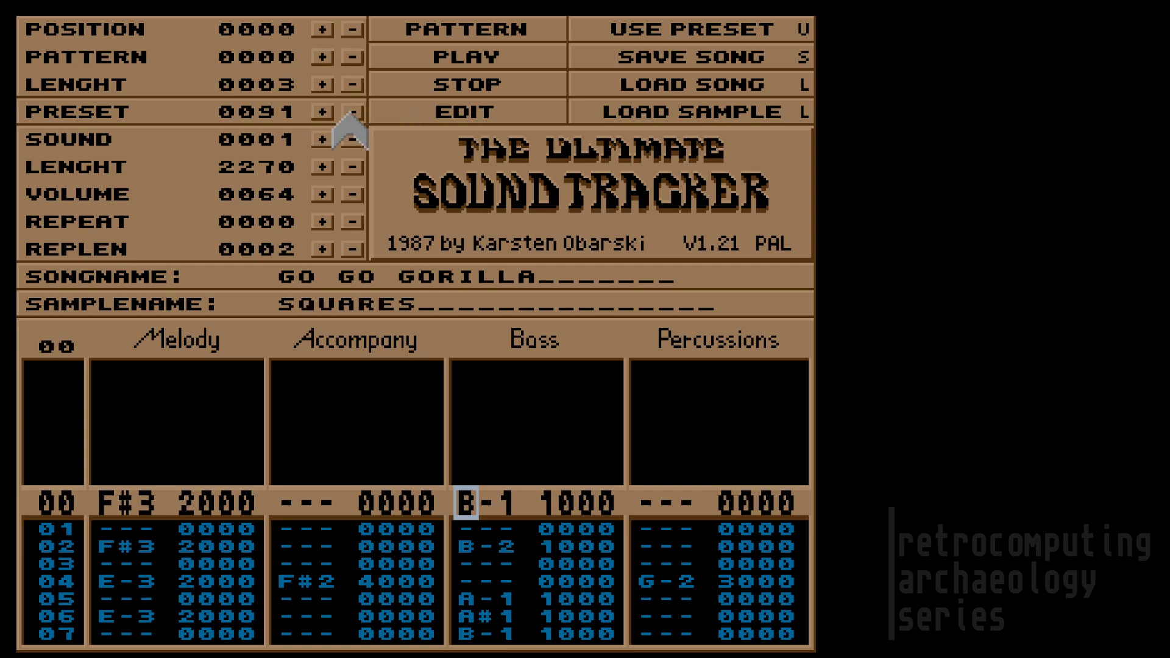
{"action": "left_click", "coordinate": [709, 25]}
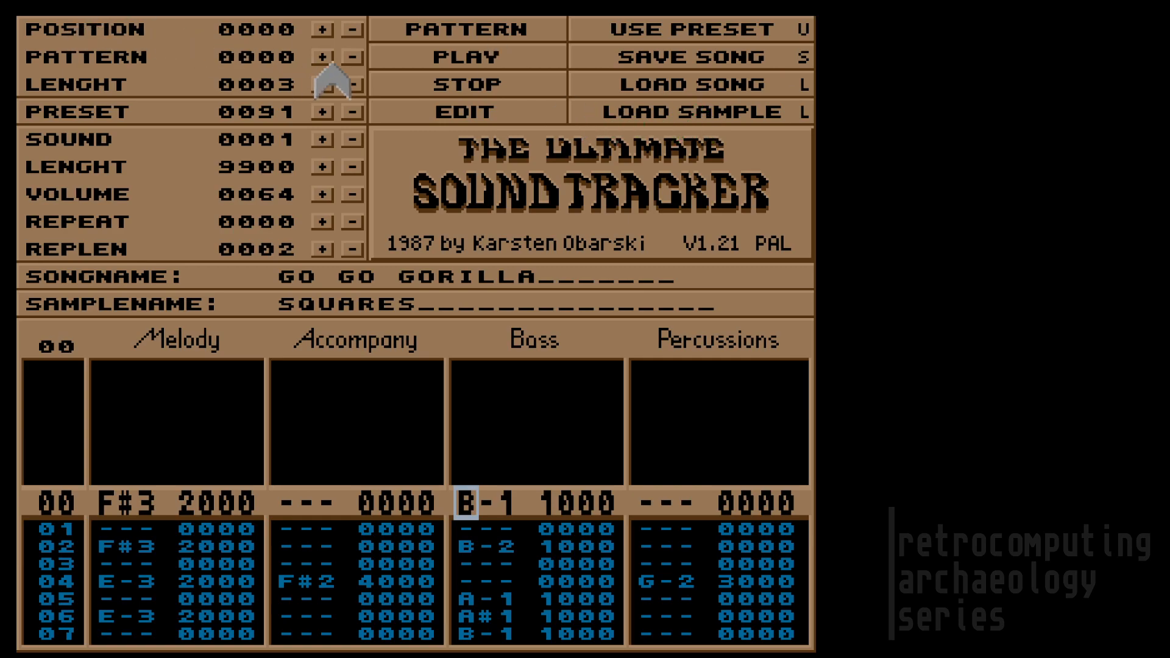
Step: Play back pattern 0000 of GO GO GORILLA
{"action": "left_click", "coordinate": [450, 33]}
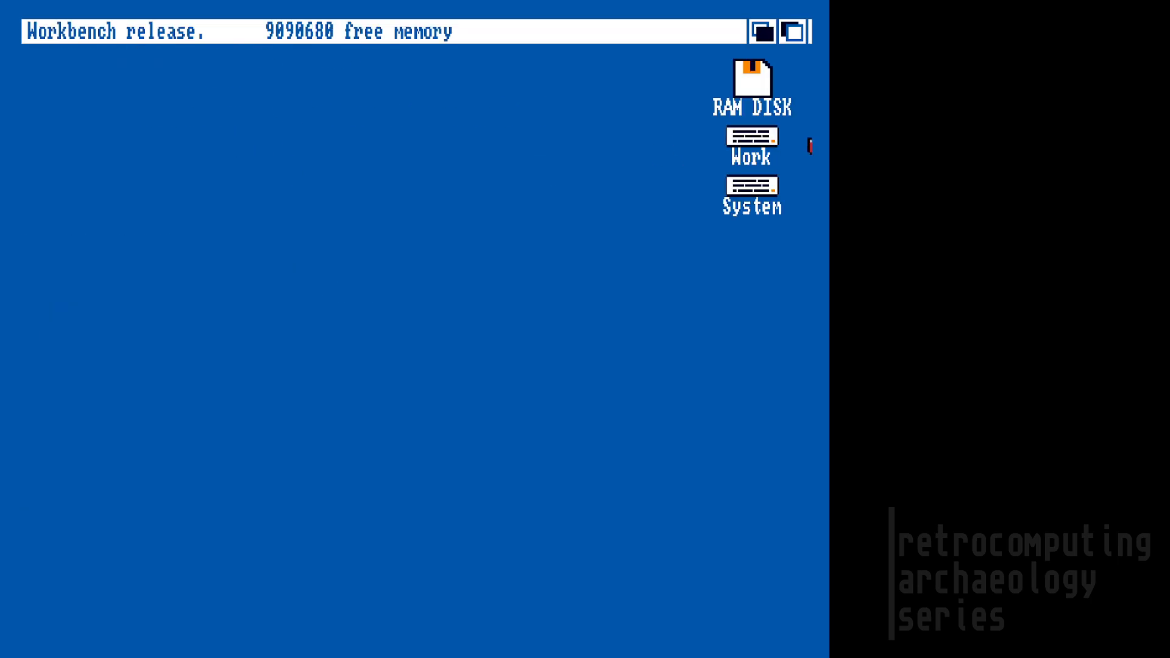
Step: Launch the Shell from the System disk and make its window taller
{"action": "double_click", "coordinate": [748, 188]}
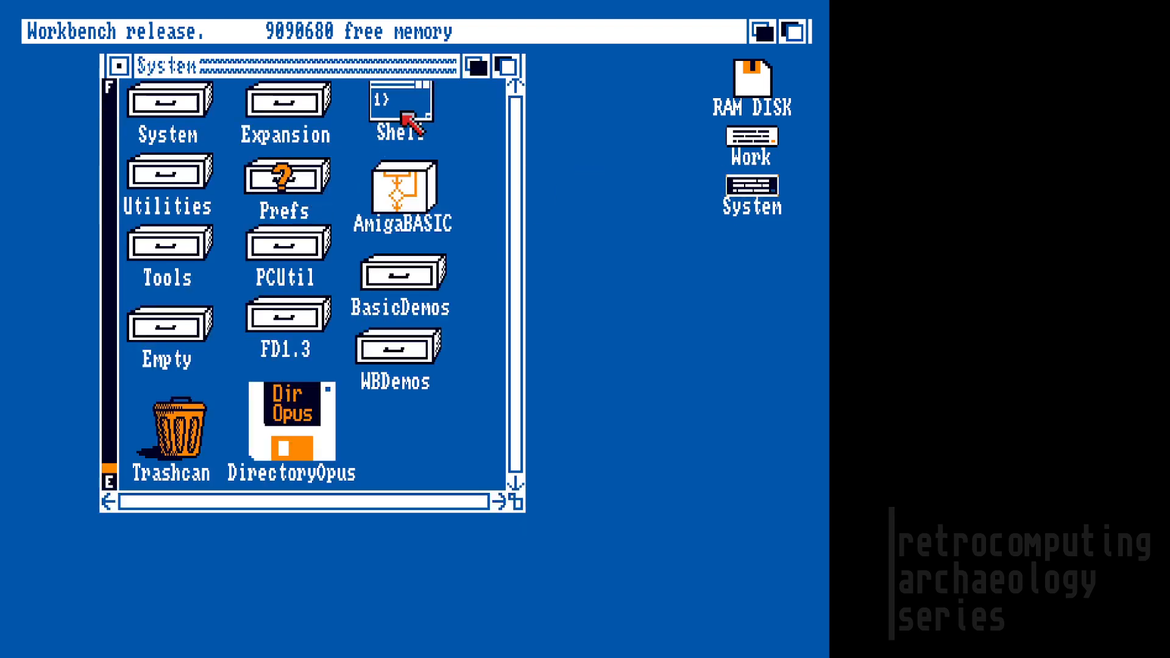
{"action": "double_click", "coordinate": [404, 116]}
{"action": "left_click_drag", "start_coordinate": [802, 258], "coordinate": [809, 646]}
Step: Change to work:arc and list its contents with dir
{"action": "type", "text": "cd work:arc"}
{"action": "key", "text": "Return"}
{"action": "type", "text": "dir"}
{"action": "key", "text": "Return"}
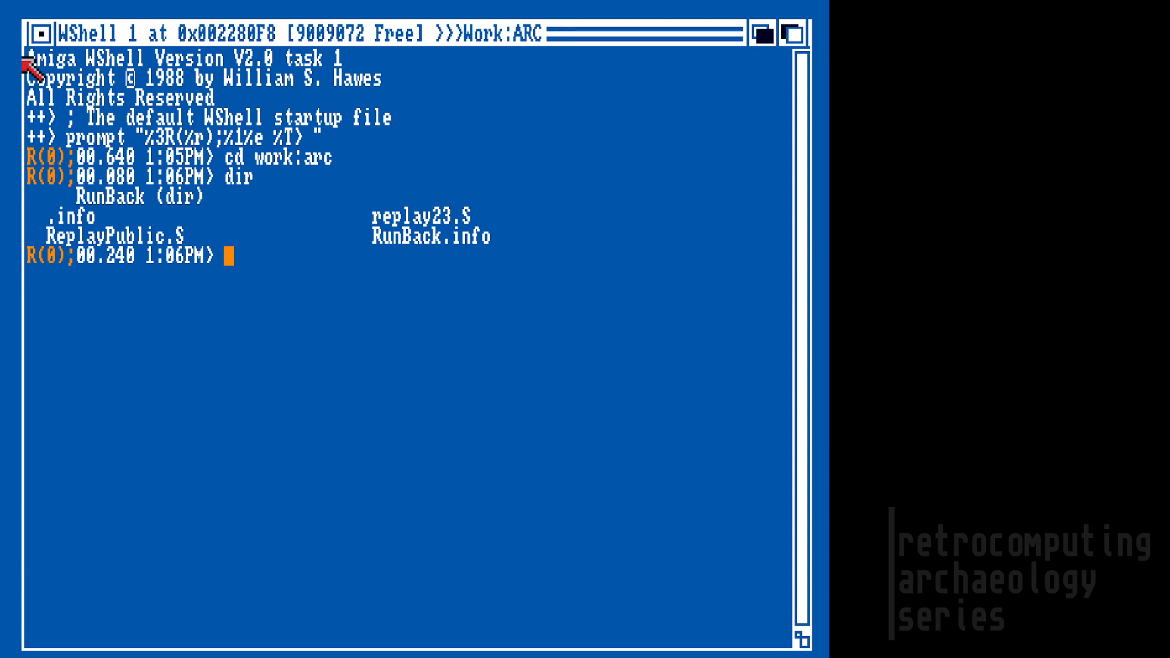
Step: Open ReplayPublic.s in the more text viewer
{"action": "type", "text": "typ"}
{"action": "key", "text": "BackSpace"}
{"action": "key", "text": "BackSpace"}
{"action": "key", "text": "BackSpace"}
{"action": "type", "text": "more ReplayPlug"}
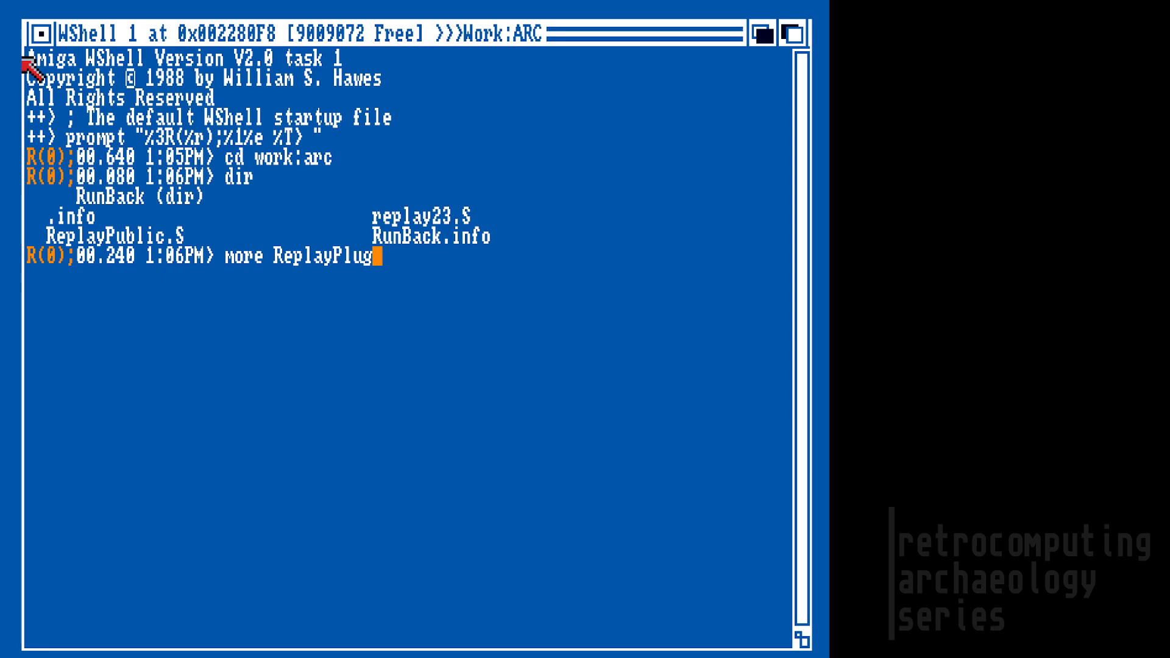
{"action": "key", "text": "BackSpace"}
{"action": "key", "text": "BackSpace"}
{"action": "key", "text": "BackSpace"}
{"action": "key", "text": "BackSpace"}
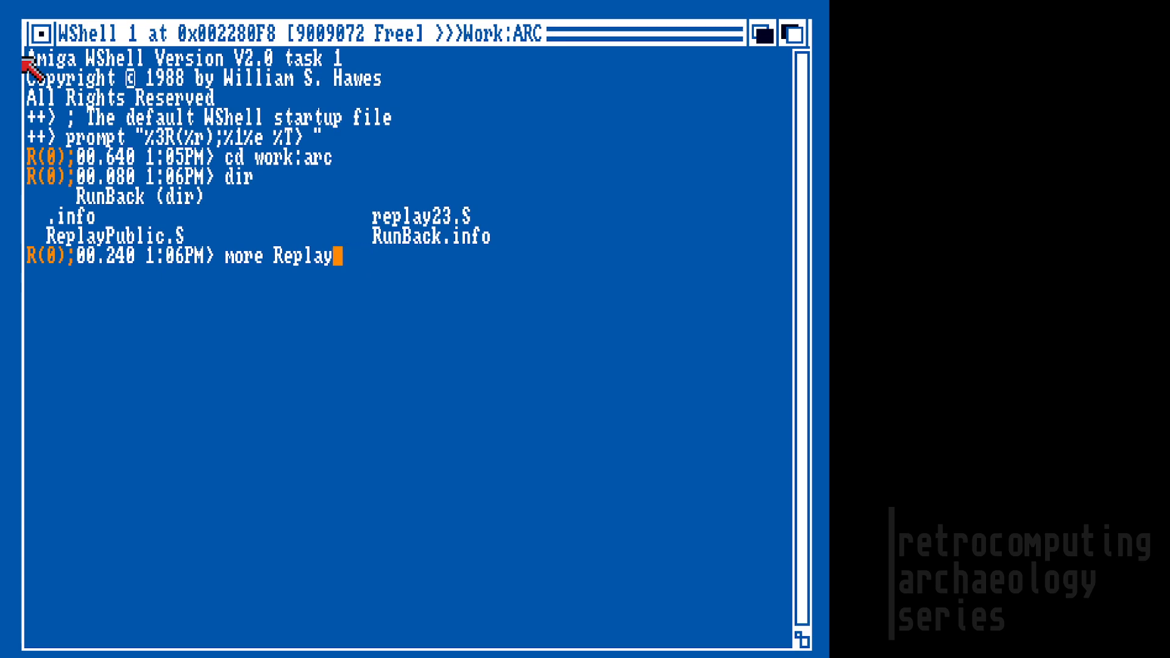
{"action": "type", "text": "Public.s"}
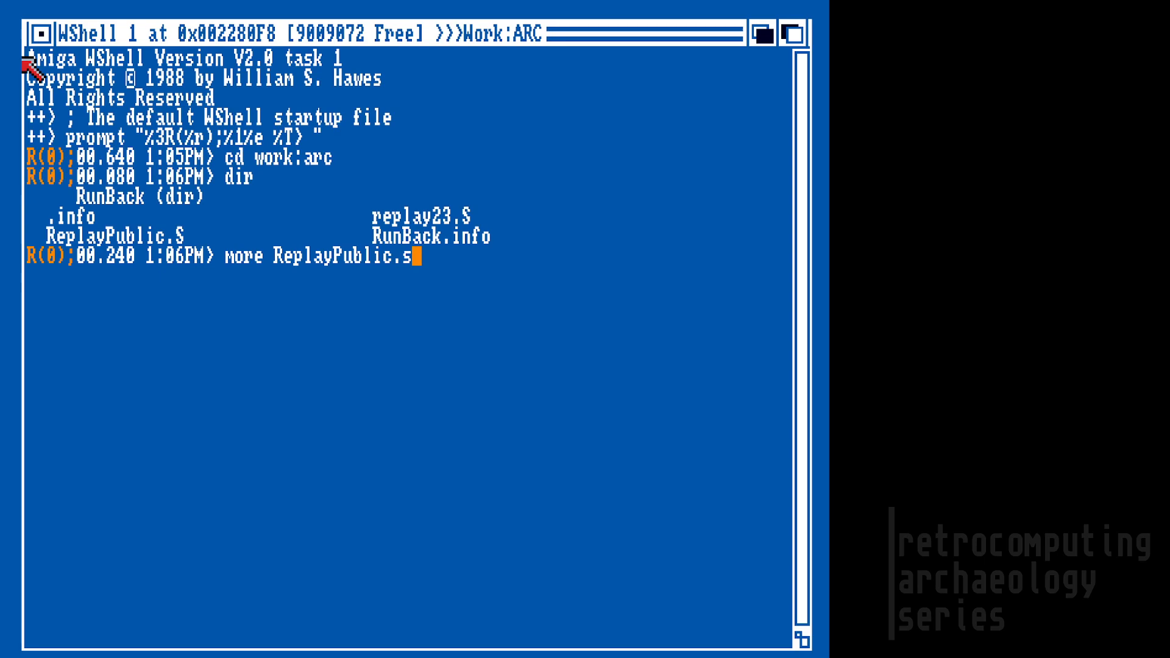
{"action": "key", "text": "Return"}
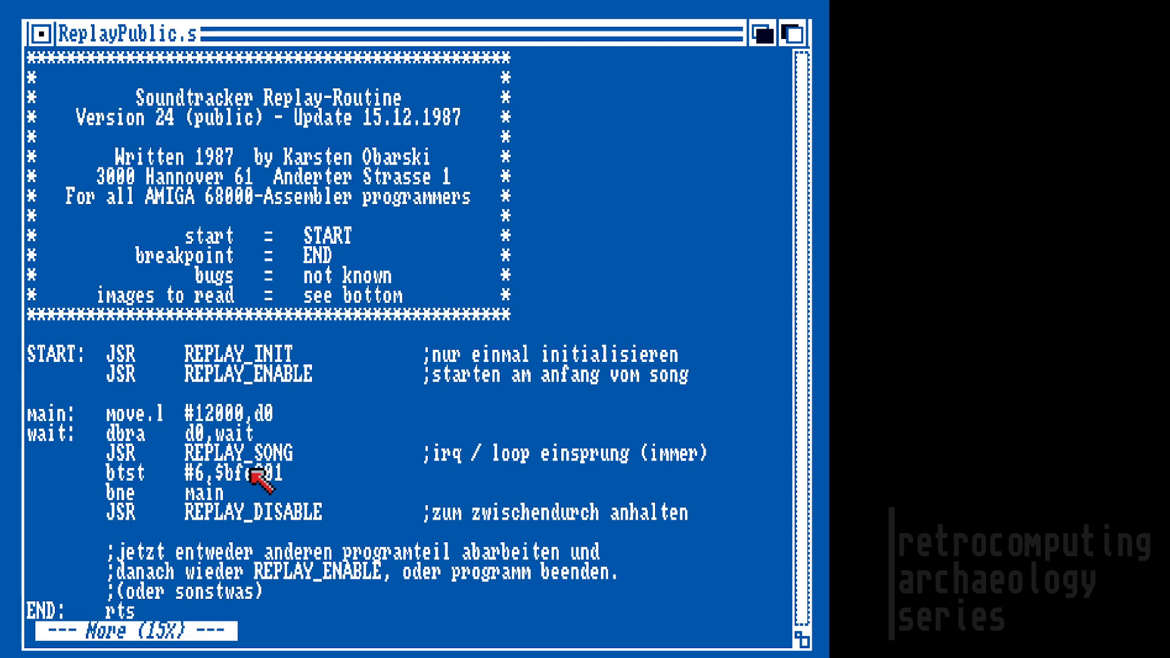
Step: Page five screens through the ReplayPublic.s source, then quit More
{"action": "key", "text": "space"}
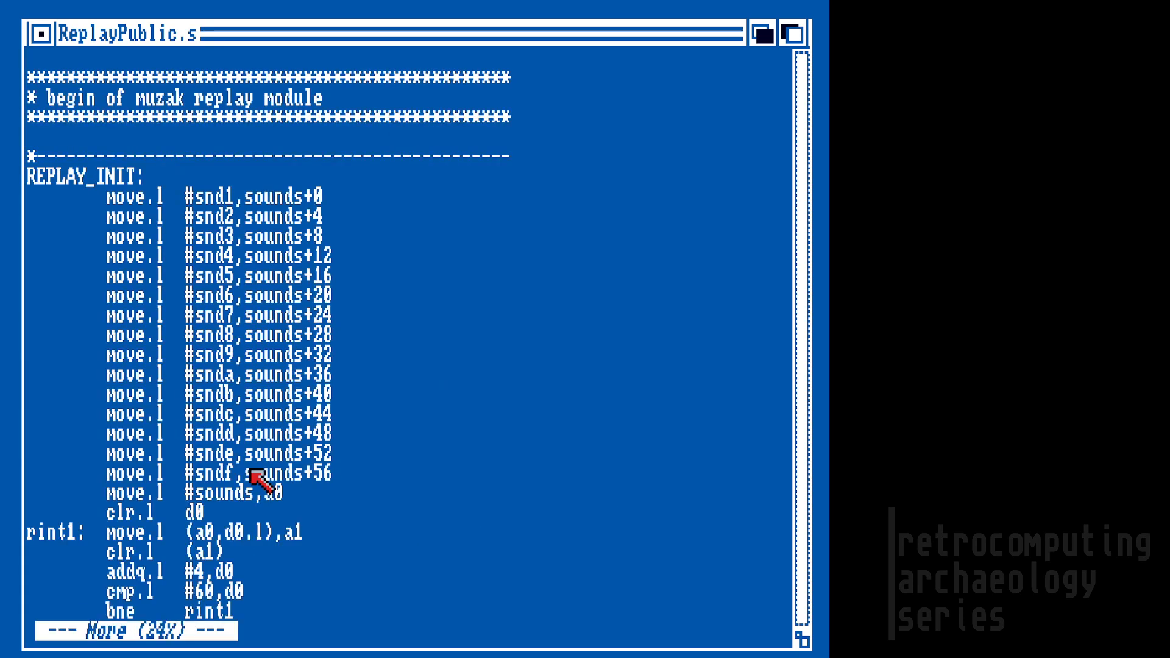
{"action": "key", "text": "space"}
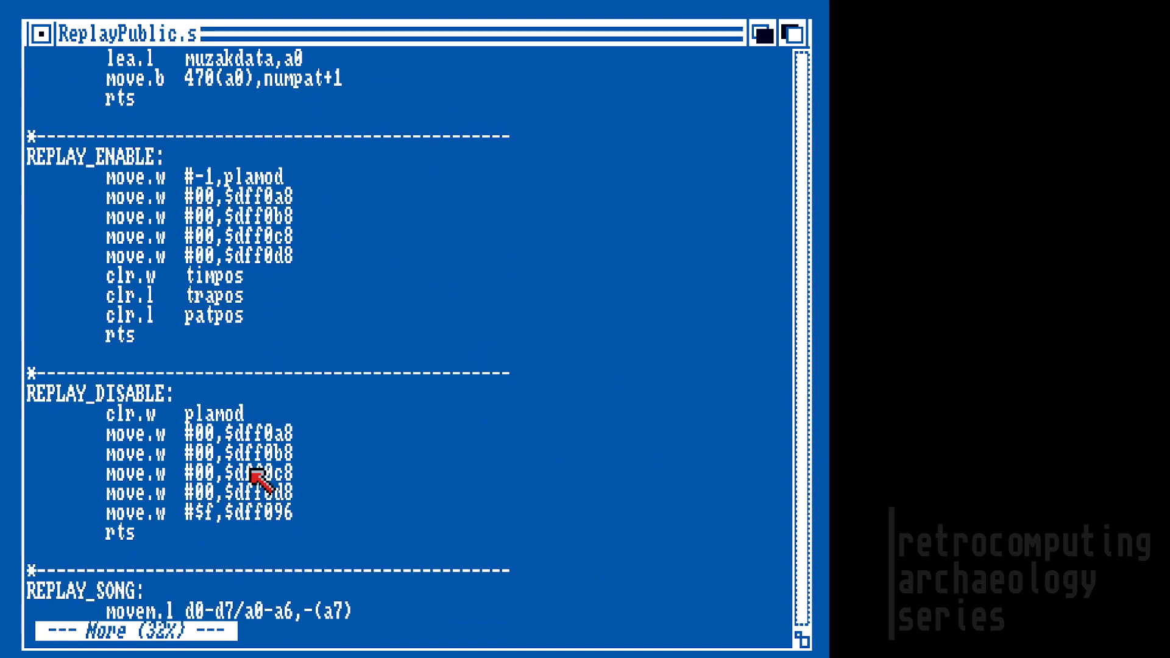
{"action": "key", "text": "space"}
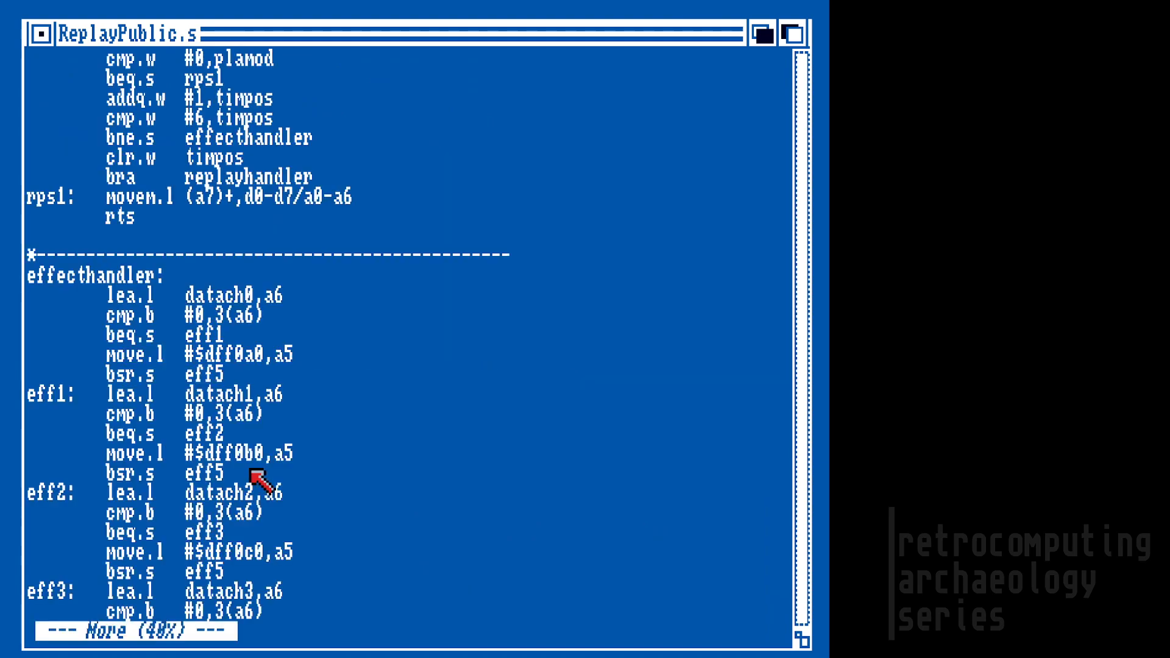
{"action": "key", "text": "space"}
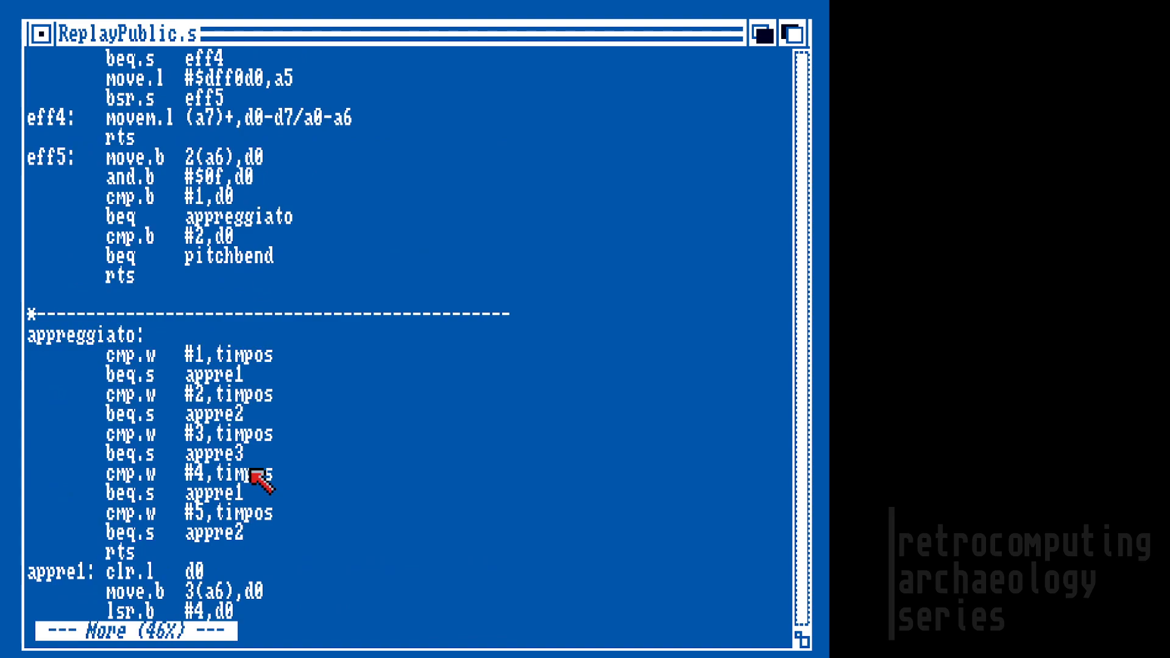
{"action": "key", "text": "space"}
{"action": "key", "text": "space"}
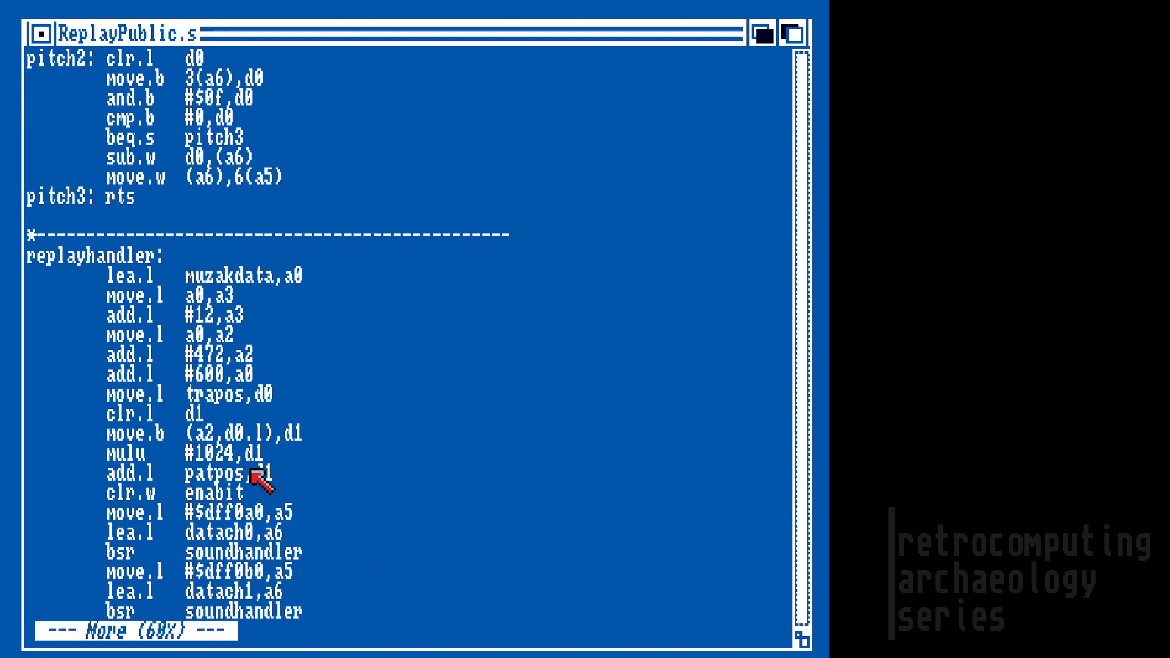
{"action": "key", "text": "q"}
Step: Reopen ReplayPublic.s from the top and type more replay23.s
{"action": "key", "text": "Up"}
{"action": "key", "text": "Return"}
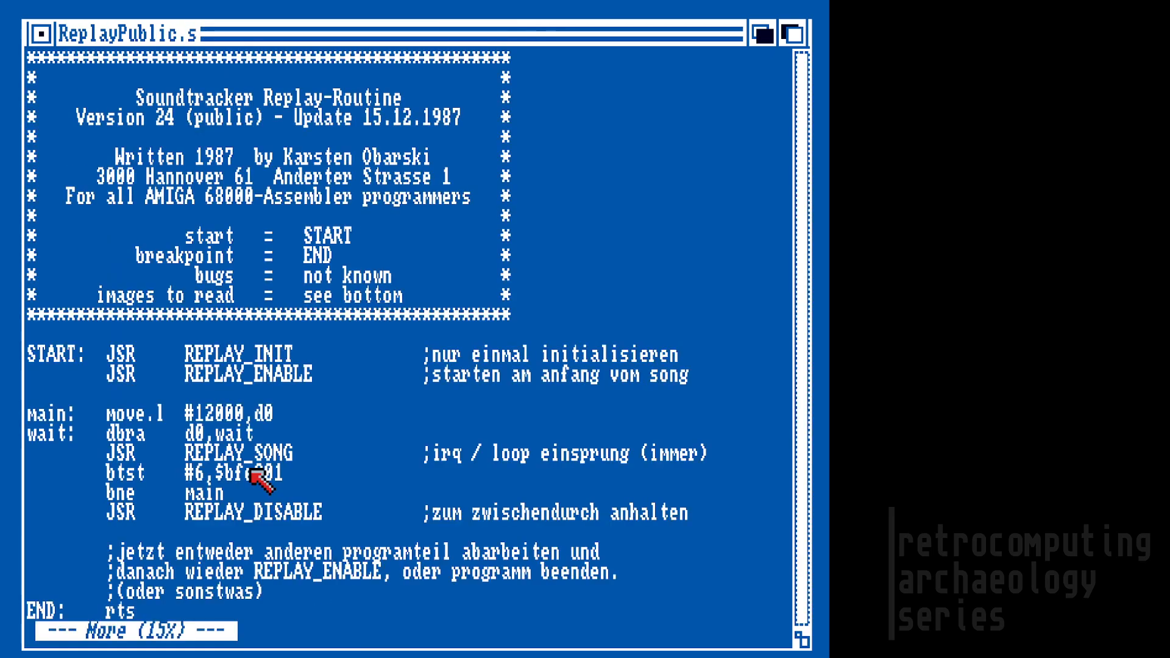
{"action": "type", "text": "qmore replay23."}
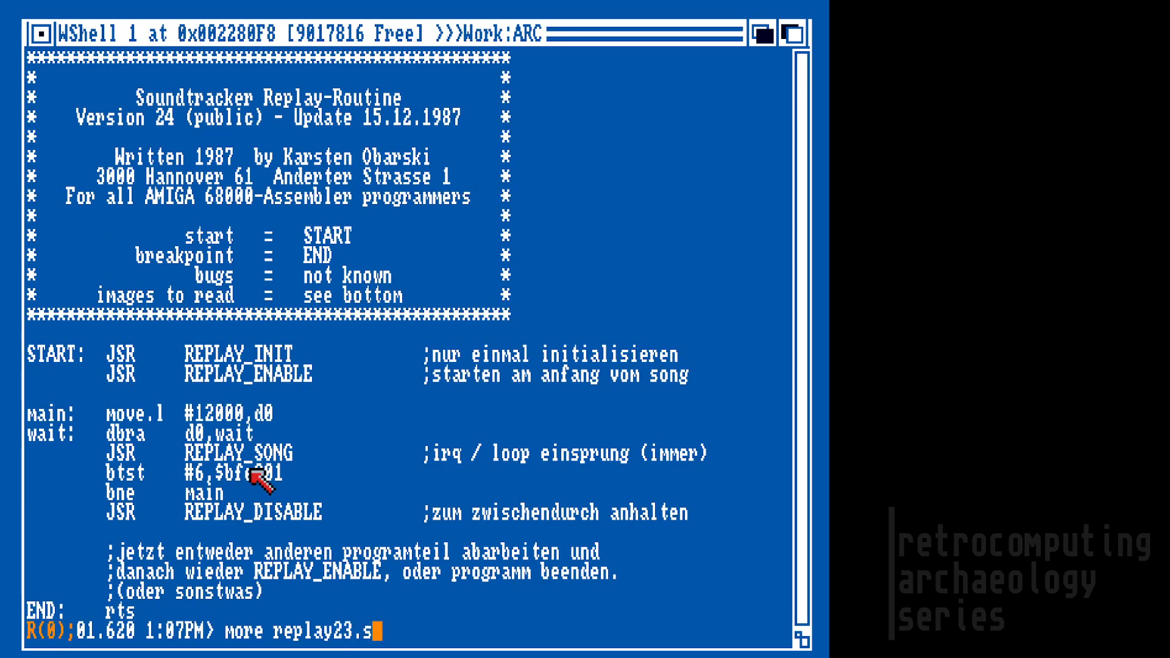
{"action": "type", "text": "s"}
Step: Briefly view replay23.s, then reopen ReplayPublic.s in More
{"action": "key", "text": "Return"}
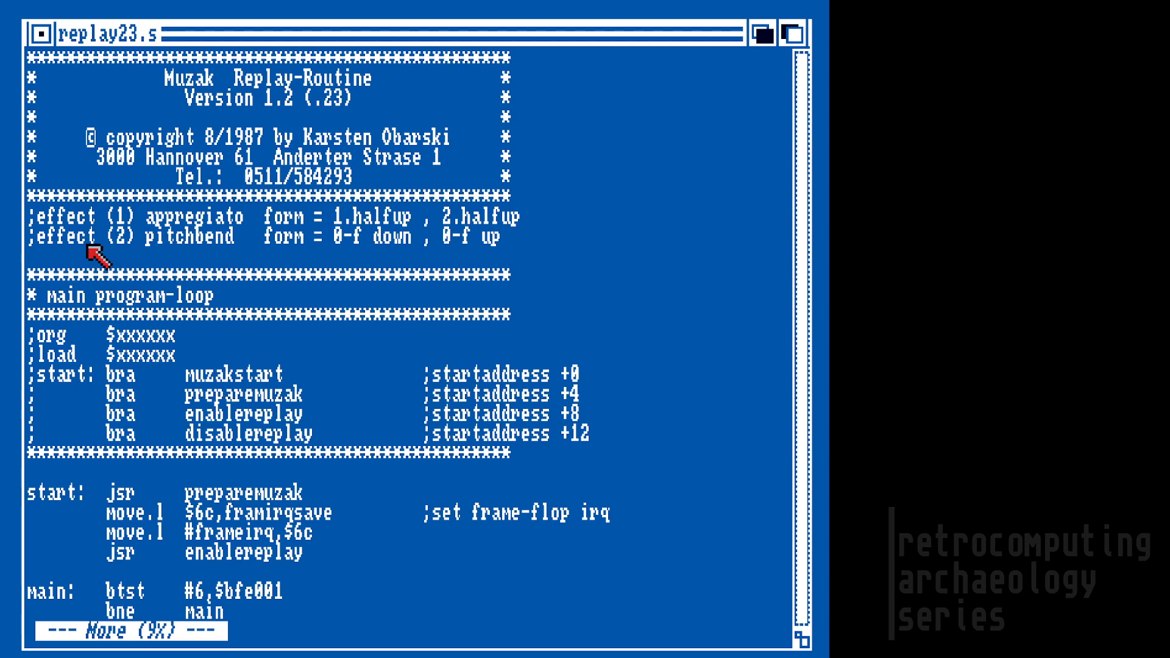
{"action": "key", "text": "q"}
{"action": "key", "text": "Up"}
{"action": "key", "text": "Up"}
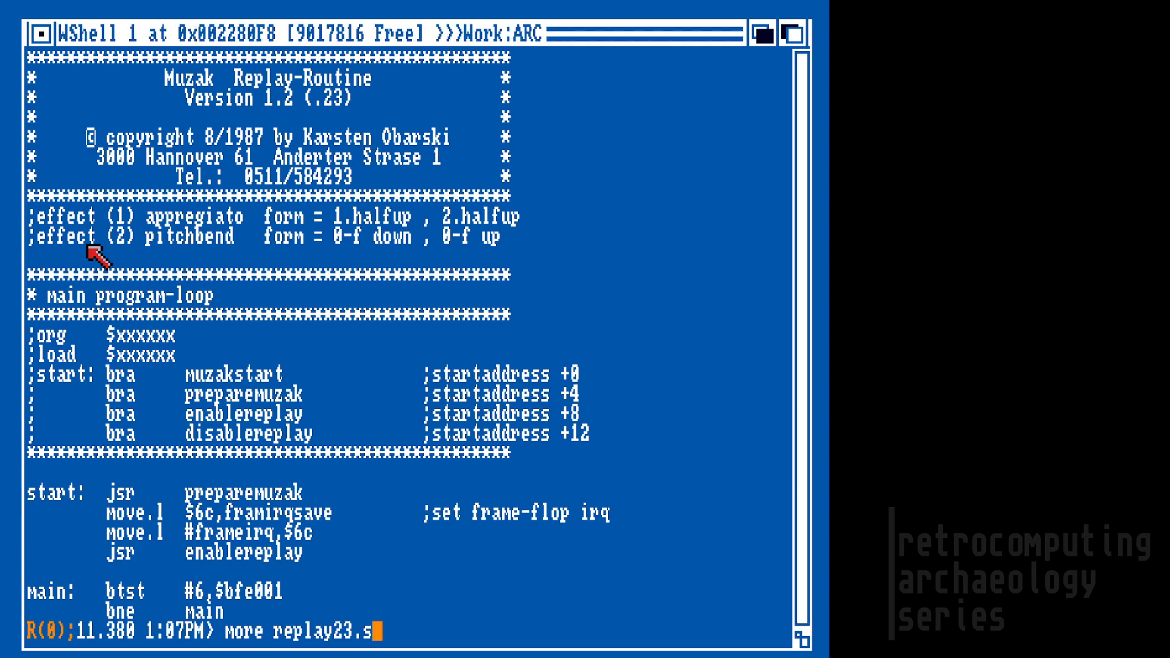
{"action": "key", "text": "Return"}
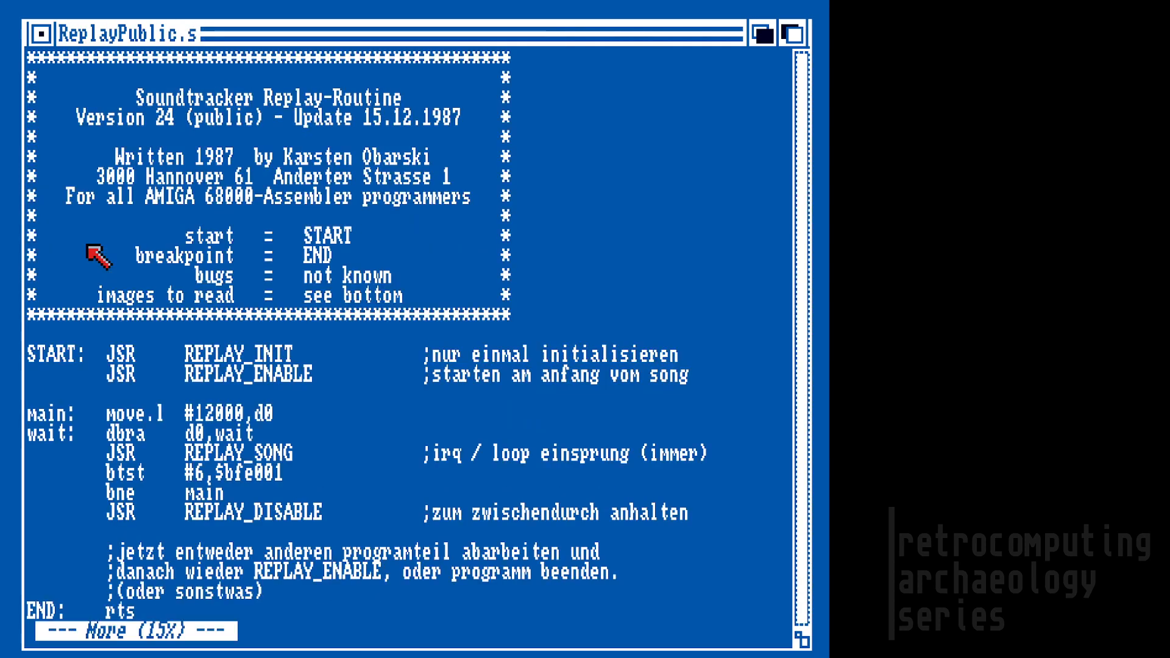
Step: Page through ReplayPublic.s to the snd1–sndf sample blocks and muzakdata declaration
{"action": "key", "text": "space"}
{"action": "key", "text": "space"}
{"action": "key", "text": "space"}
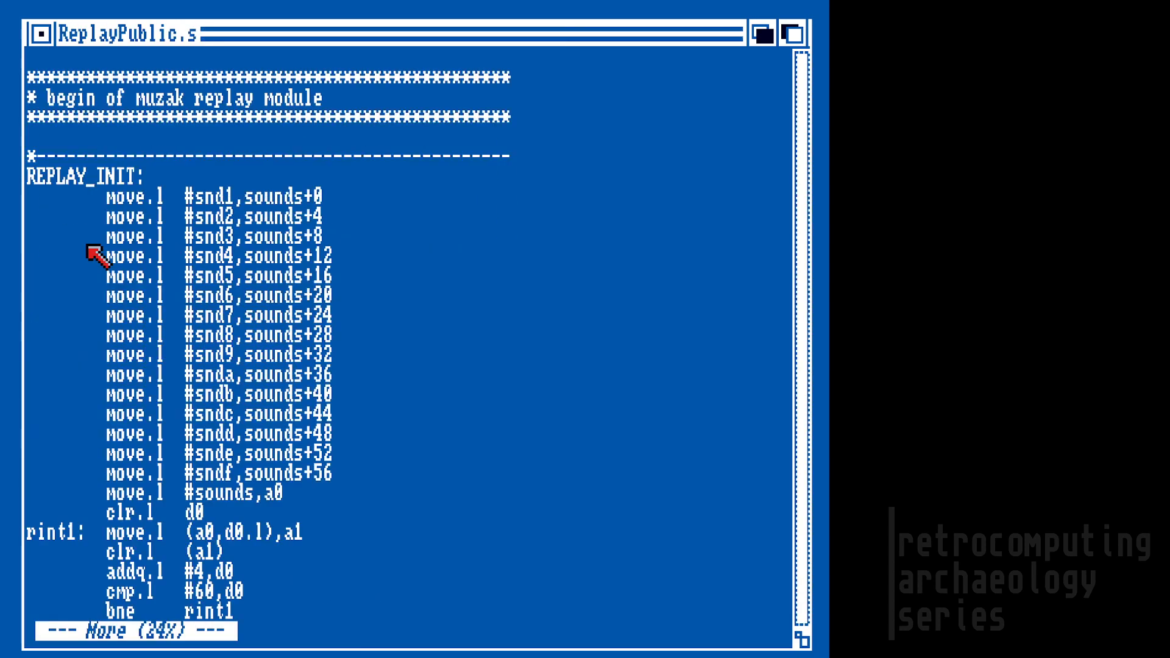
{"action": "key", "text": "space"}
{"action": "key", "text": "space"}
{"action": "key", "text": "space"}
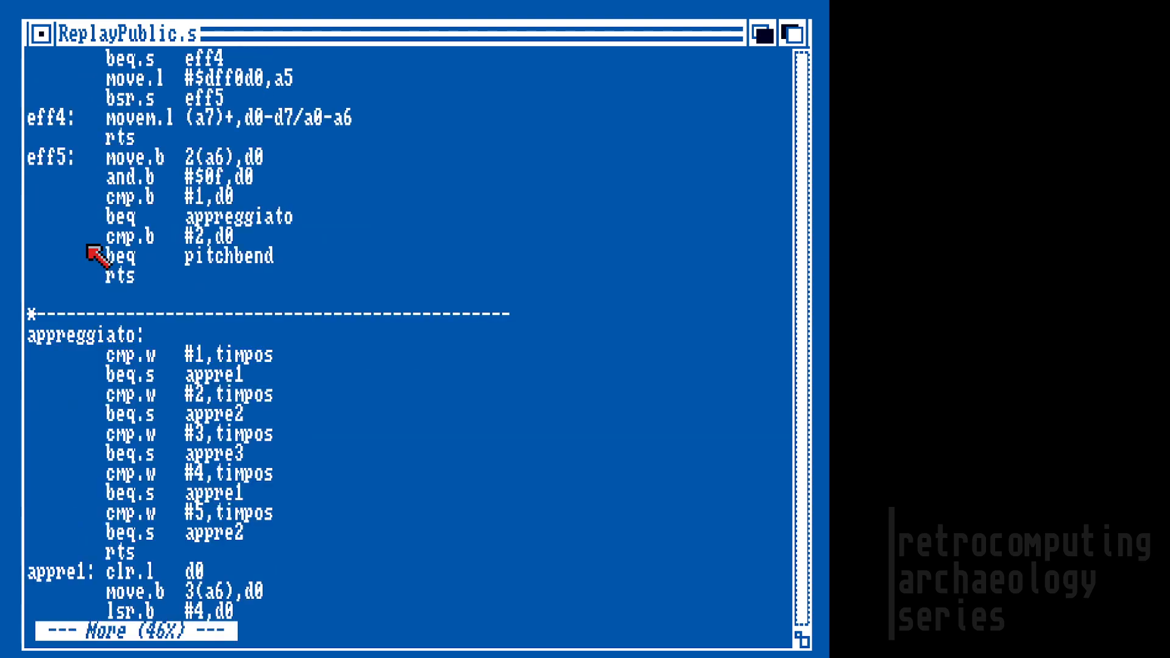
{"action": "key", "text": "space"}
{"action": "key", "text": "space"}
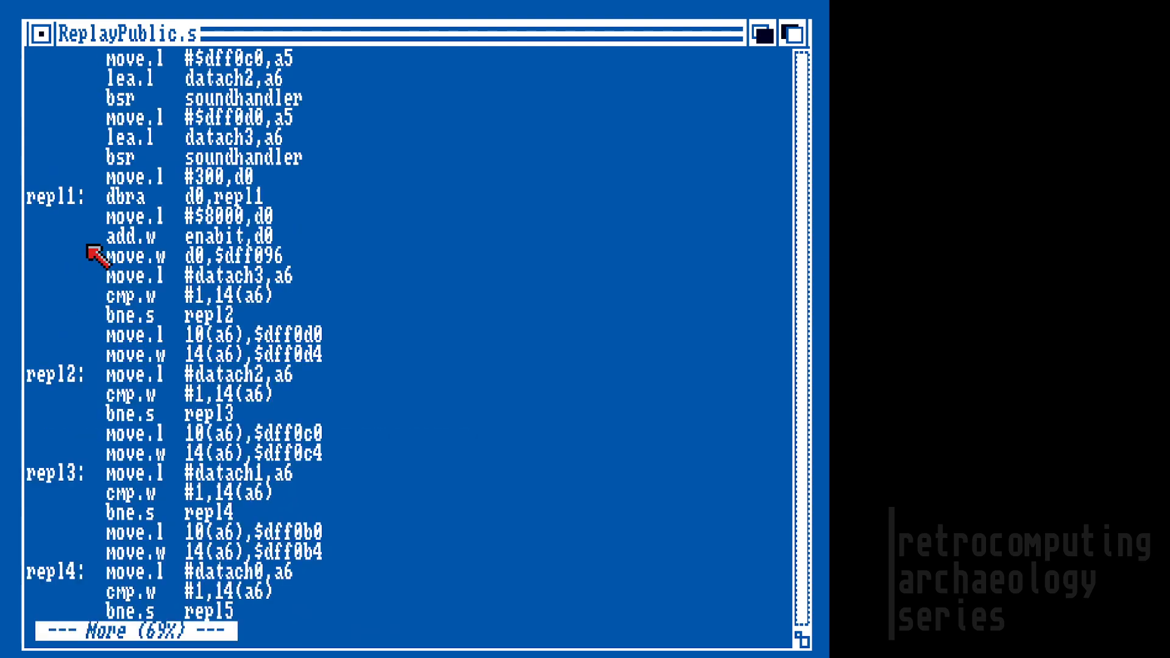
{"action": "key", "text": "space"}
{"action": "key", "text": "space"}
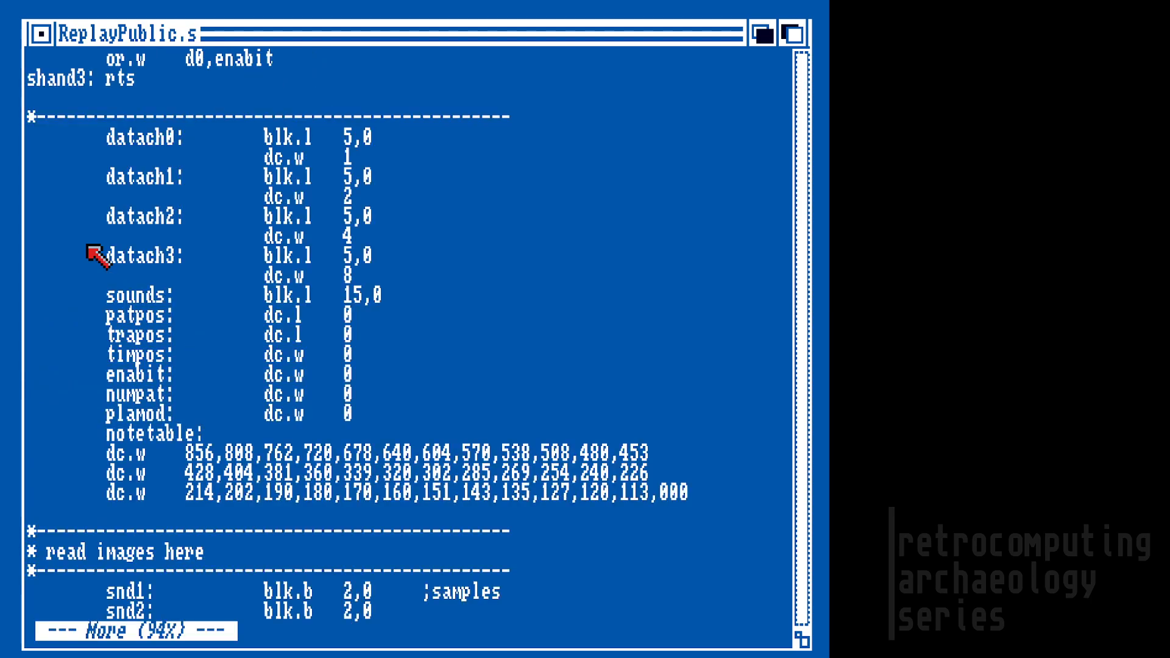
{"action": "key", "text": "Return"}
{"action": "key", "text": "Return"}
{"action": "key", "text": "Return"}
{"action": "key", "text": "Return"}
{"action": "key", "text": "Return"}
{"action": "key", "text": "Return"}
{"action": "key", "text": "Return"}
{"action": "key", "text": "Return"}
{"action": "key", "text": "Return"}
{"action": "key", "text": "Return"}
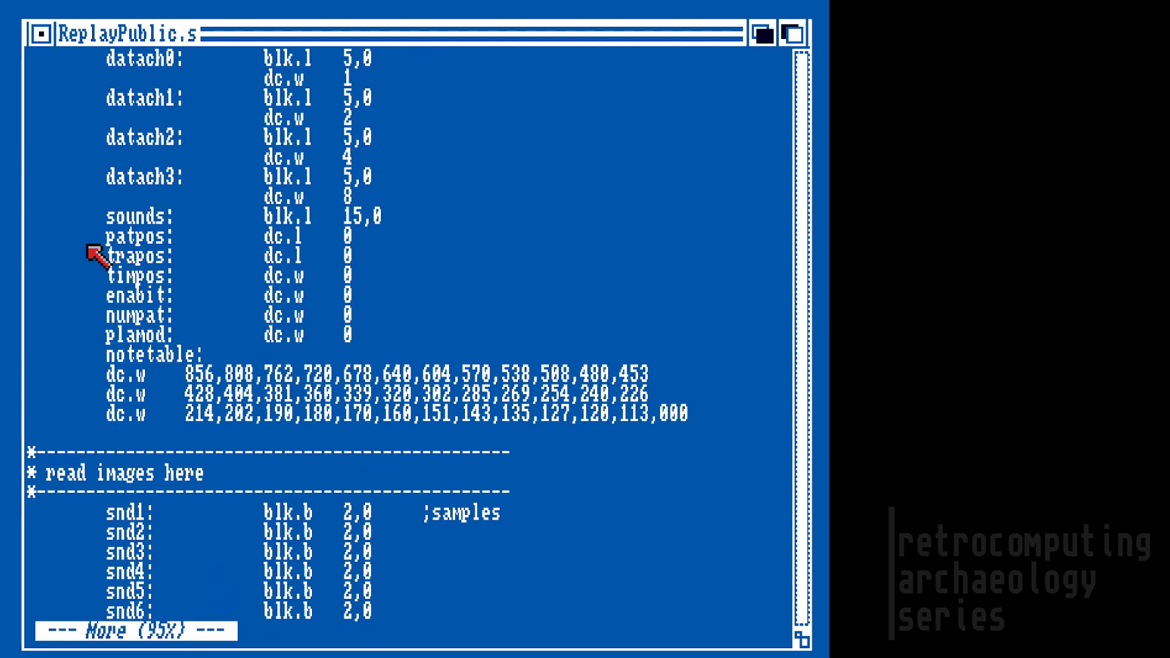
{"action": "key", "text": "Return"}
{"action": "key", "text": "Return"}
{"action": "key", "text": "Return"}
{"action": "key", "text": "Return"}
{"action": "key", "text": "Return"}
{"action": "key", "text": "Return"}
{"action": "key", "text": "Return"}
{"action": "key", "text": "Return"}
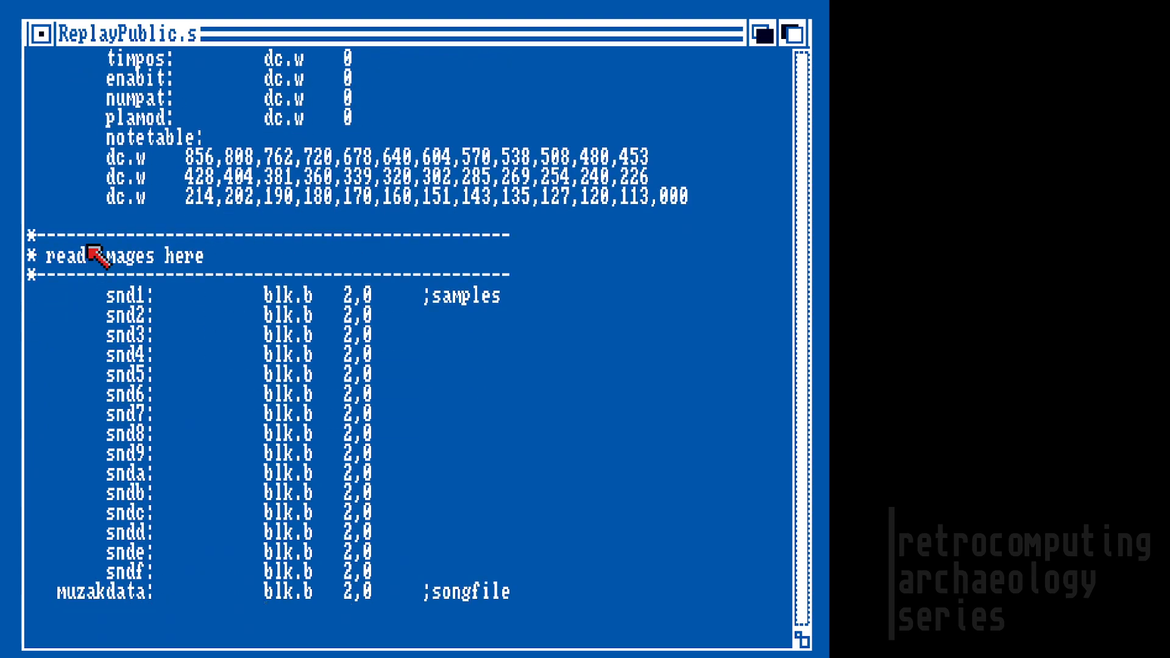